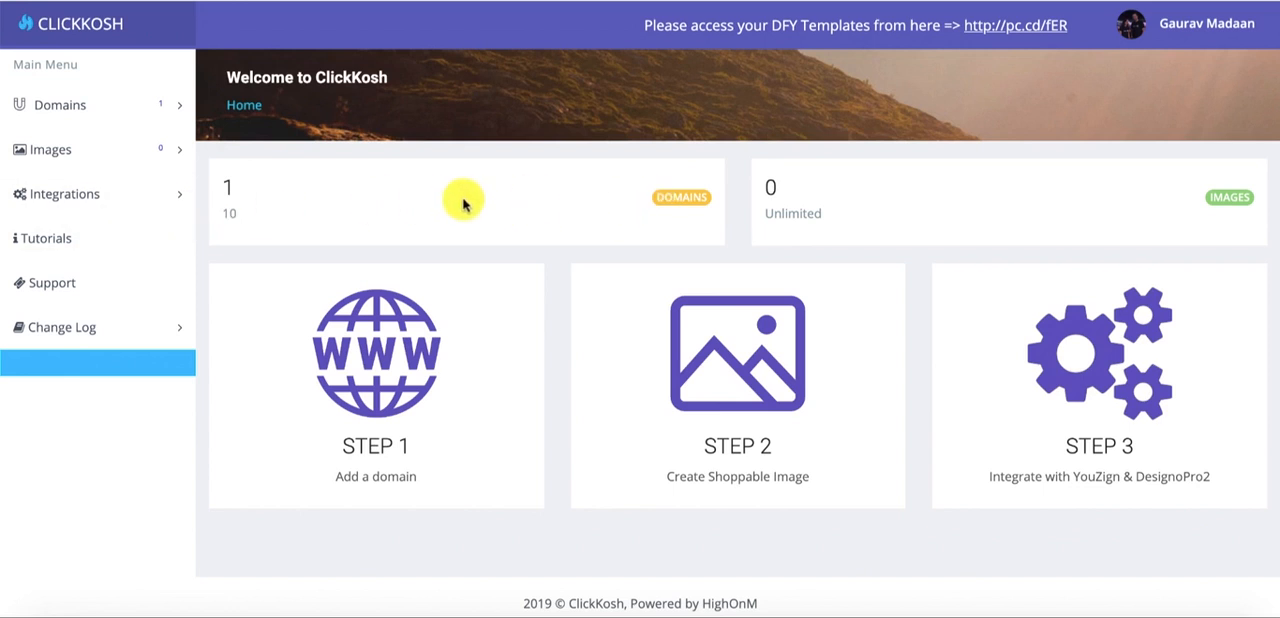
- Review the Domains list and the form for adding a new domain, returning to the list
{"action": "left_click_drag", "start_coordinate": [766, 209], "coordinate": [846, 211]}
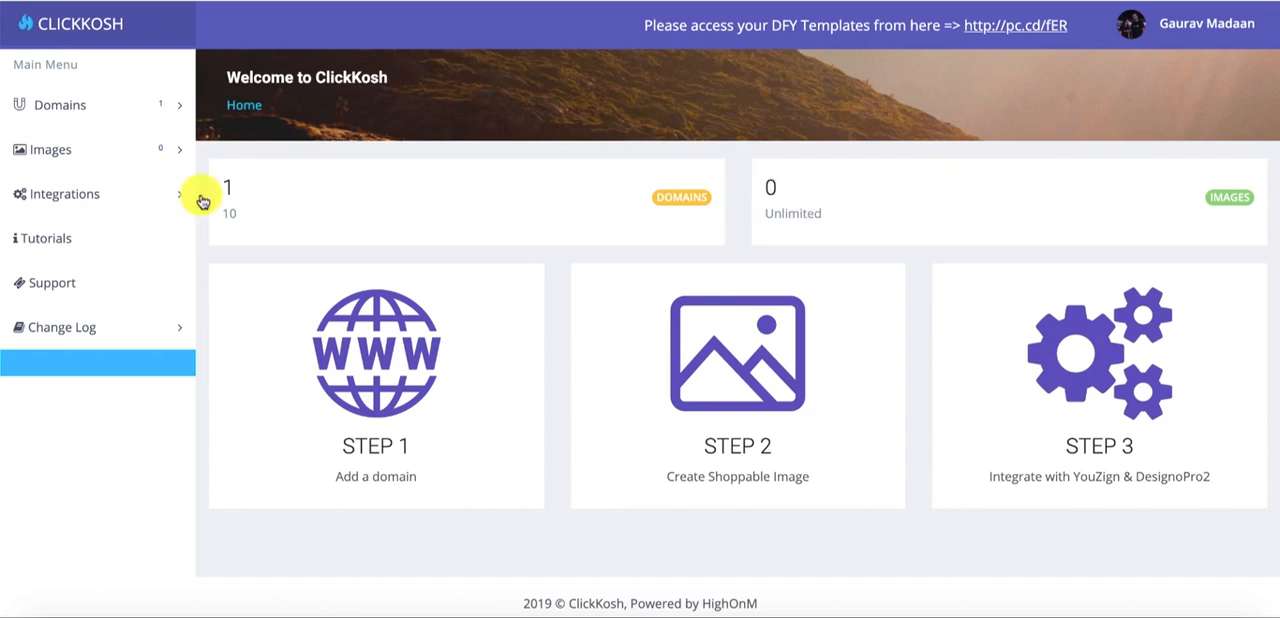
{"action": "left_click", "coordinate": [106, 104]}
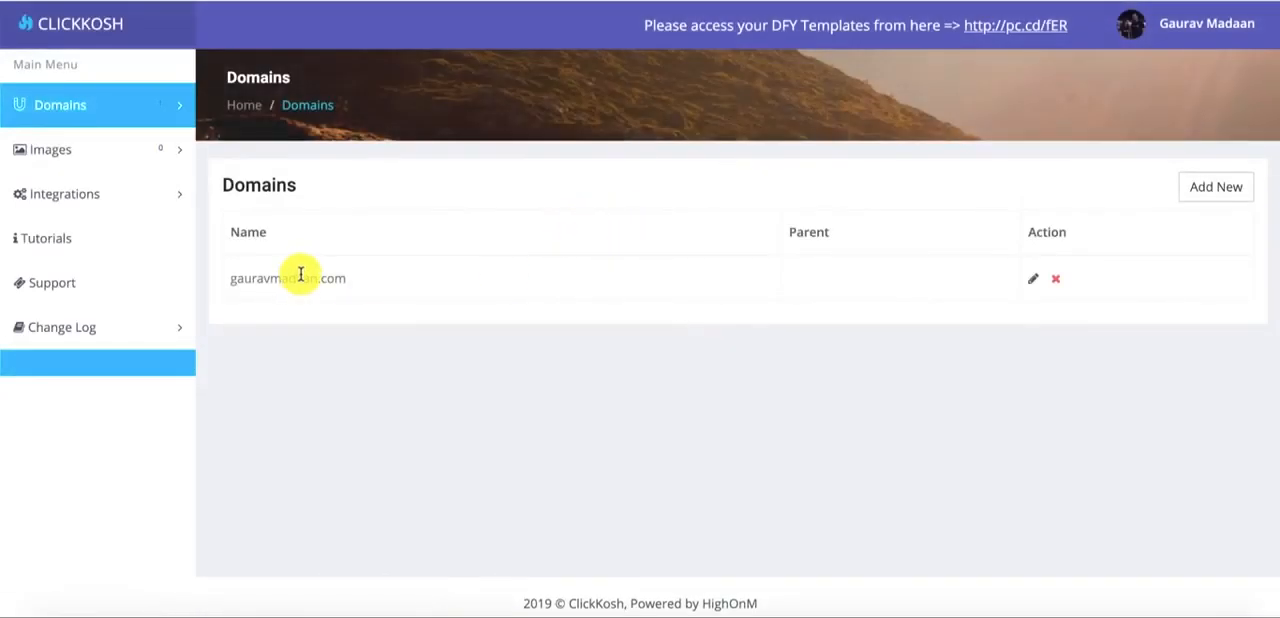
{"action": "left_click", "coordinate": [1194, 190]}
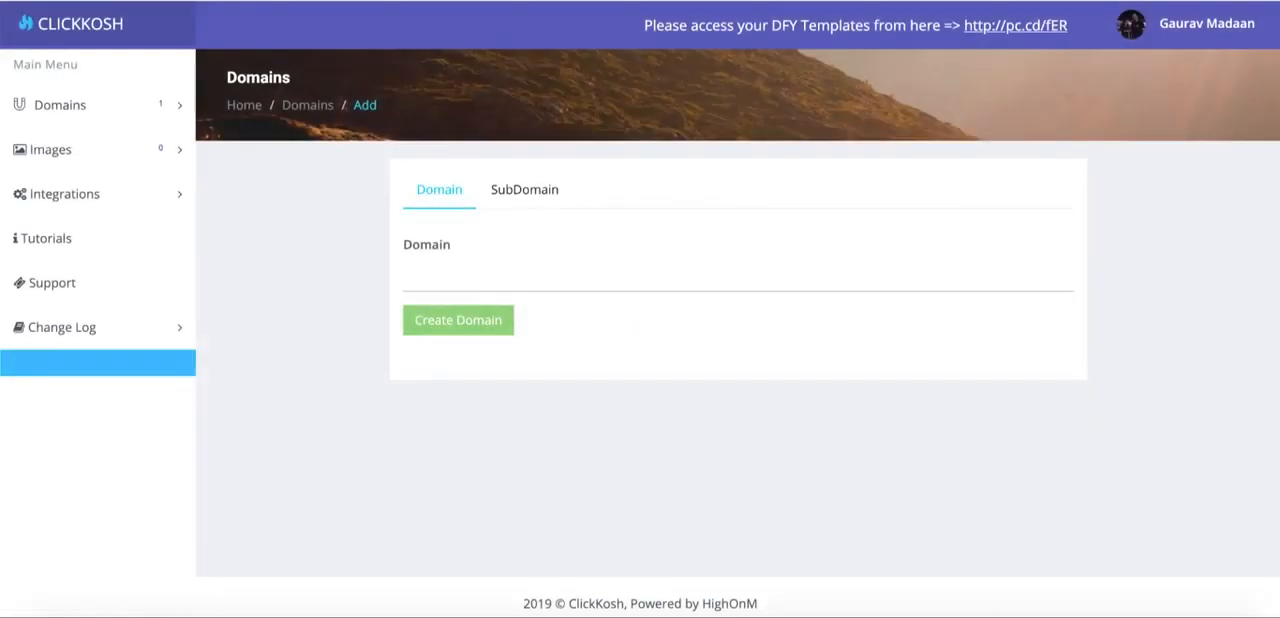
{"action": "key", "text": "alt+Left"}
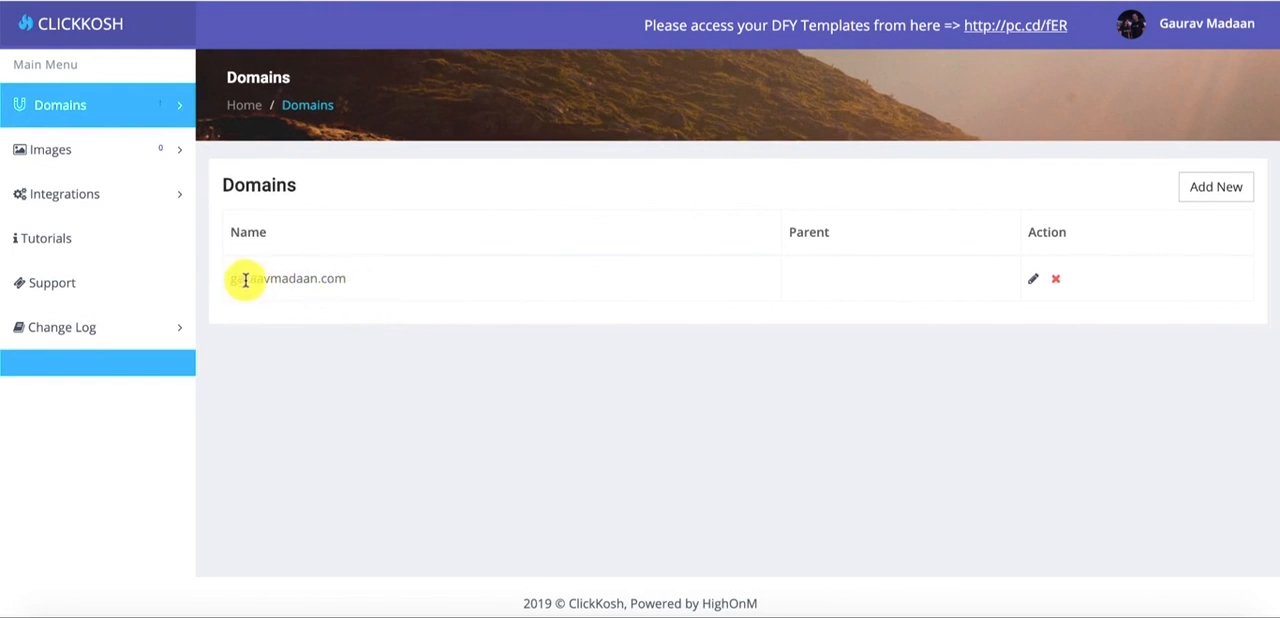
{"action": "left_click_drag", "start_coordinate": [229, 284], "coordinate": [355, 283]}
{"action": "left_click", "coordinate": [350, 283]}
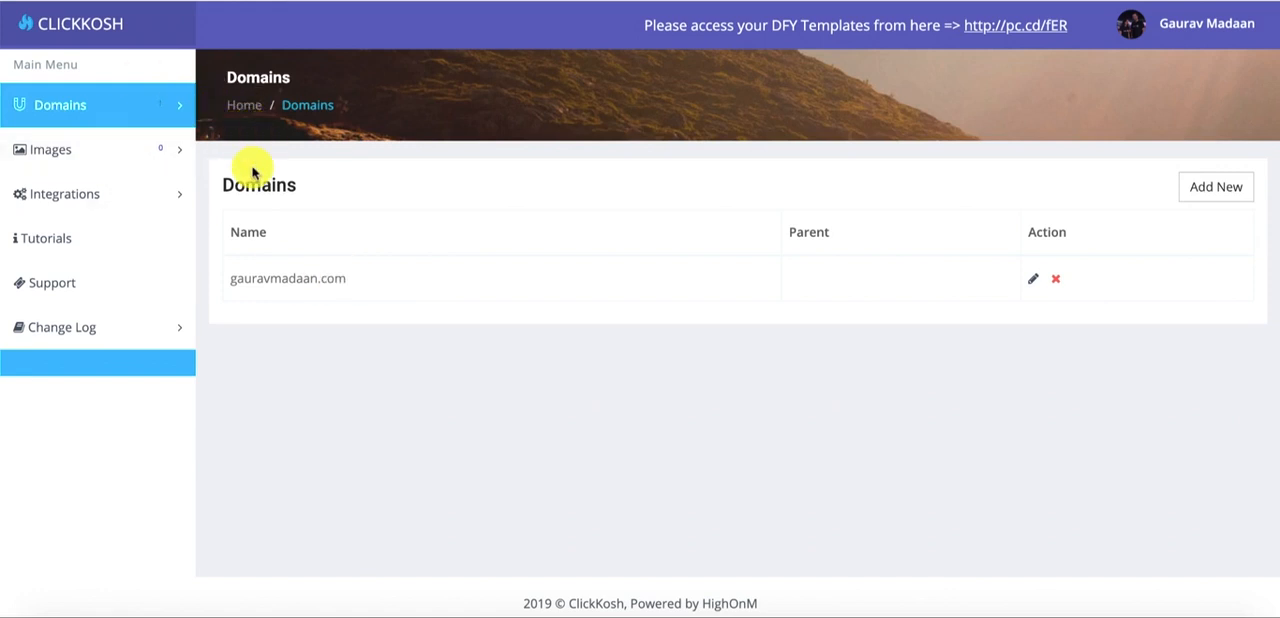
- Add a new shoppable image and upload Image 1.jpeg from the Desktop folder
{"action": "left_click", "coordinate": [107, 151]}
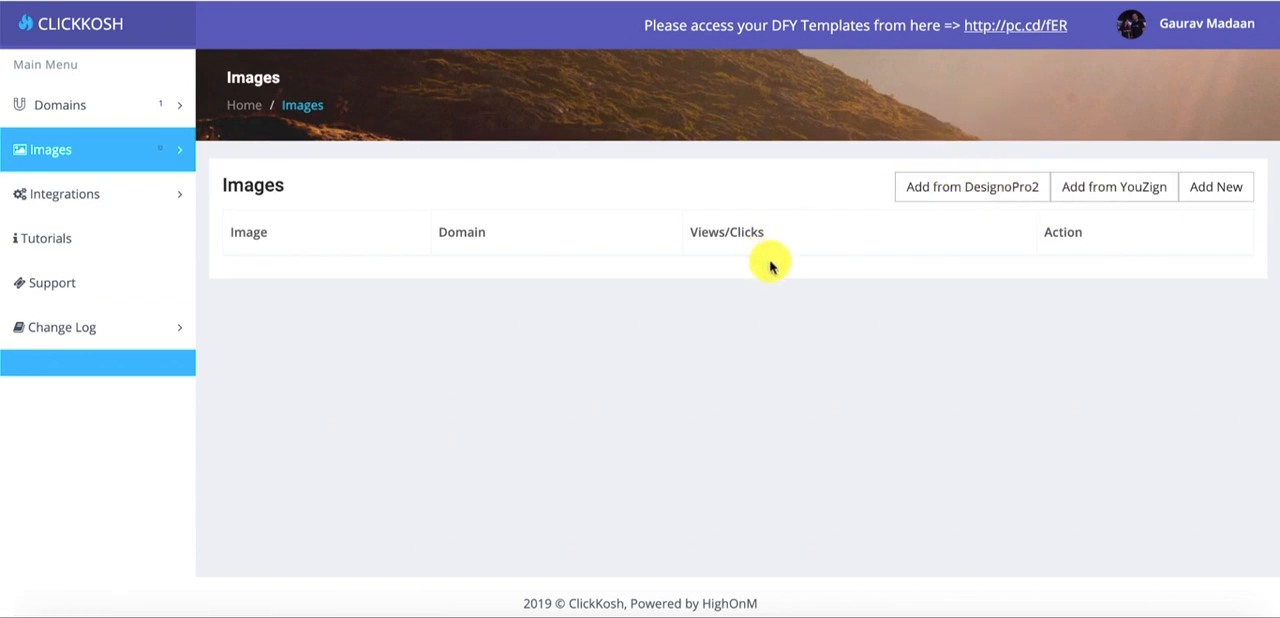
{"action": "left_click", "coordinate": [1217, 203]}
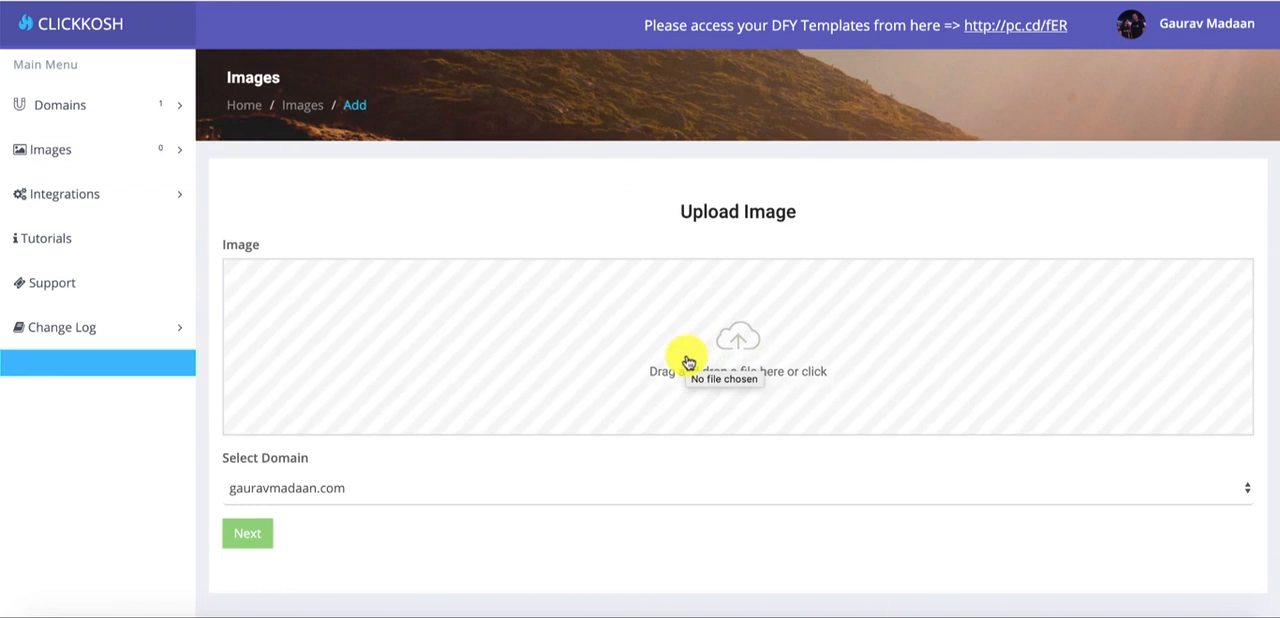
{"action": "left_click", "coordinate": [687, 362]}
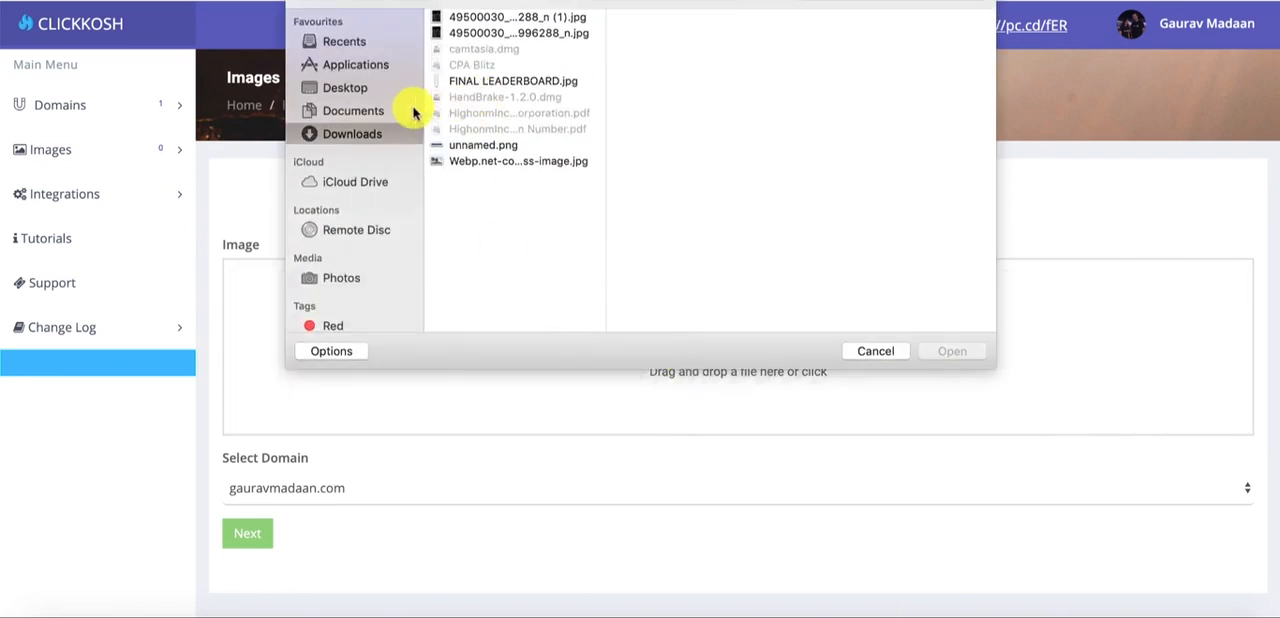
{"action": "left_click", "coordinate": [360, 88]}
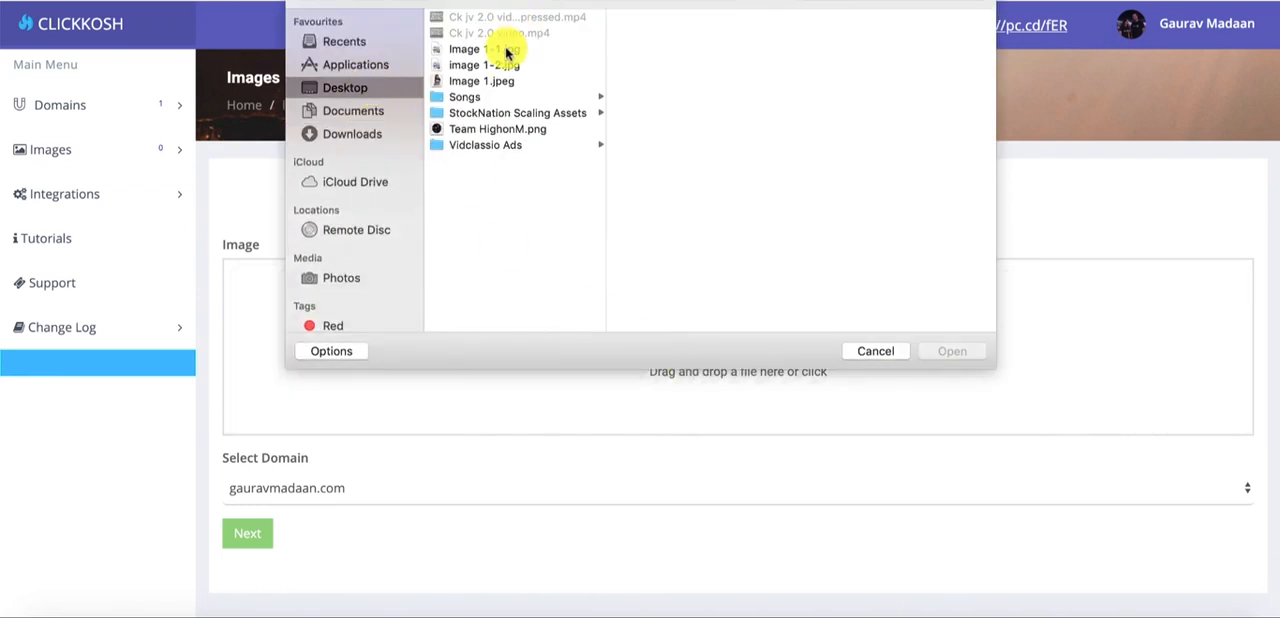
{"action": "left_click", "coordinate": [508, 96]}
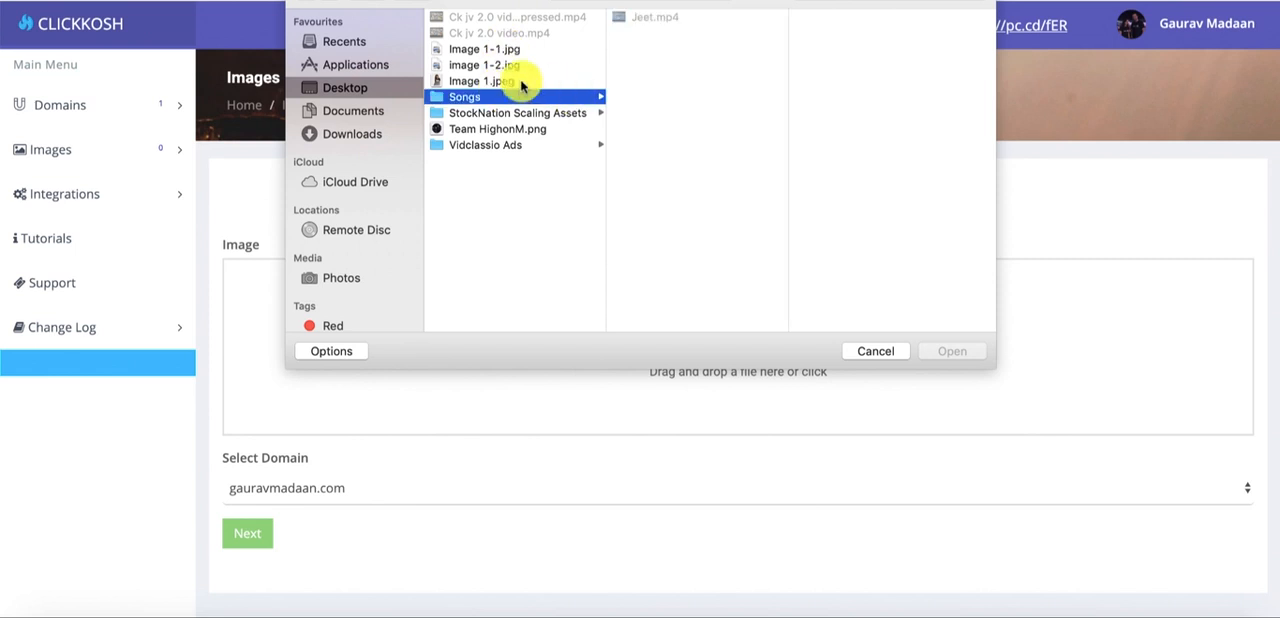
{"action": "left_click", "coordinate": [520, 80]}
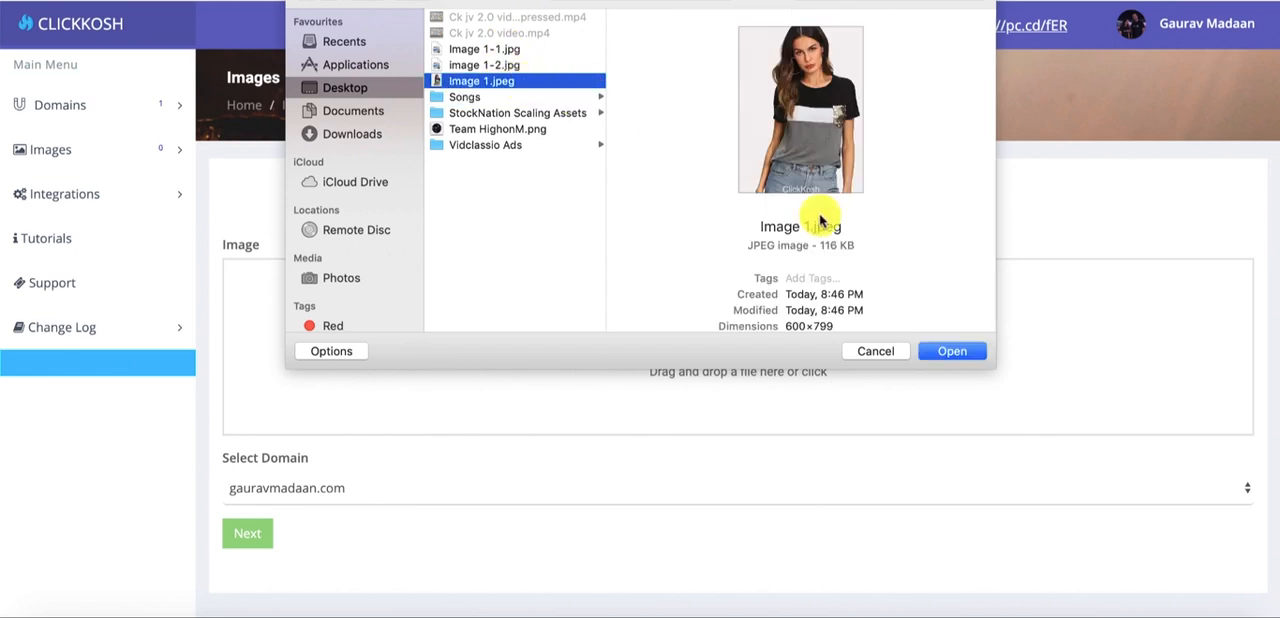
{"action": "left_click", "coordinate": [944, 350]}
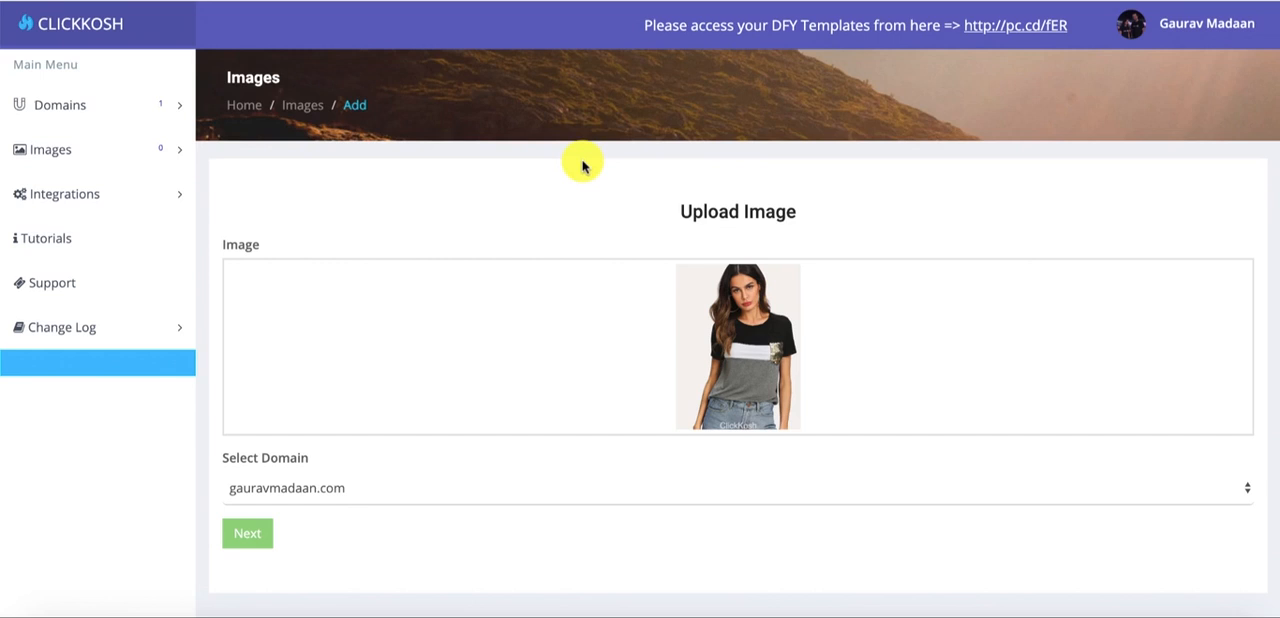
- Select the existing domain for the uploaded image and continue to the shoppable image editor
{"action": "left_click", "coordinate": [300, 487]}
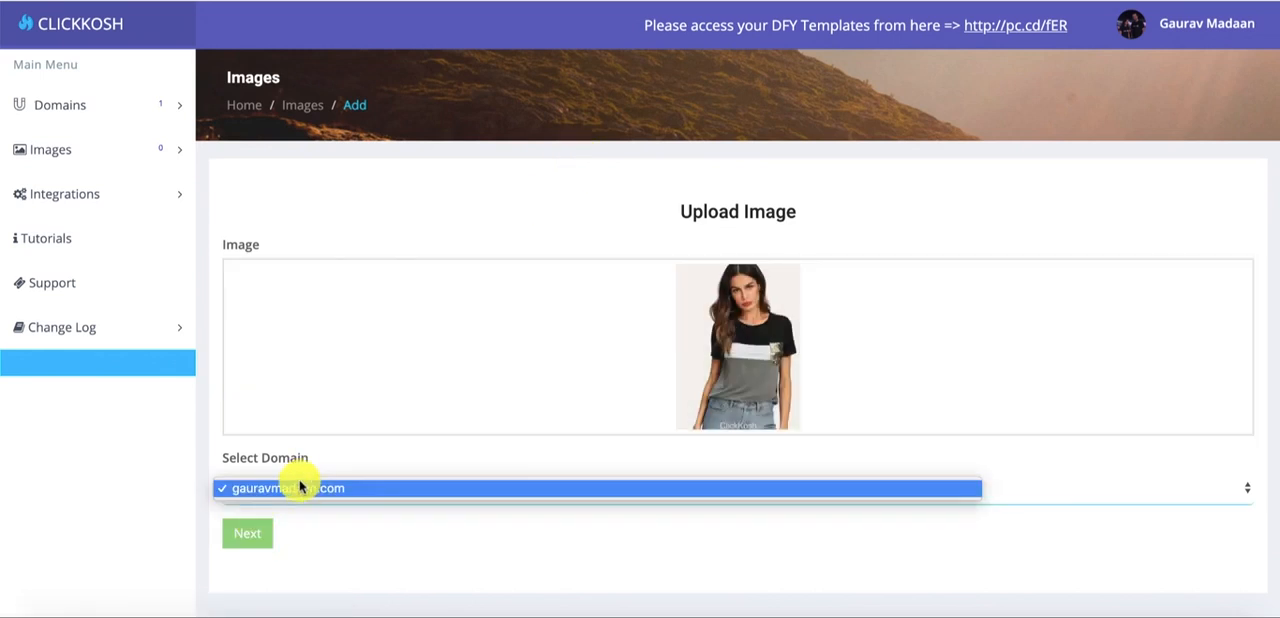
{"action": "left_click", "coordinate": [300, 487]}
{"action": "left_click", "coordinate": [316, 489]}
{"action": "left_click", "coordinate": [335, 488]}
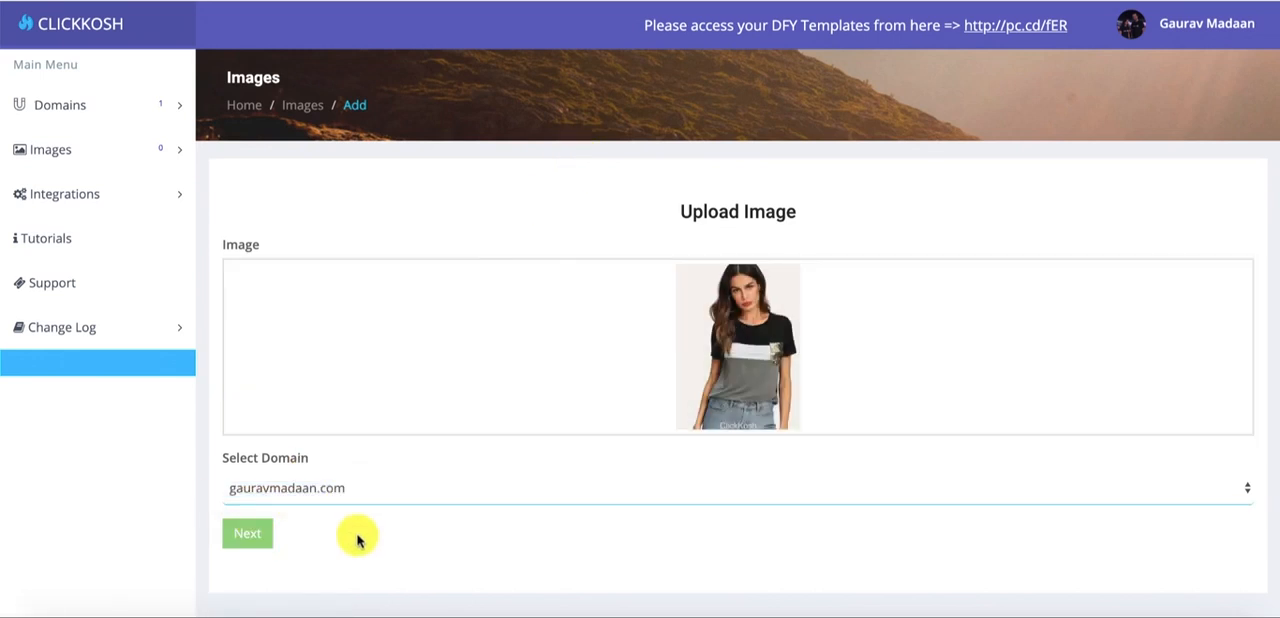
{"action": "left_click", "coordinate": [232, 532]}
- Turn off the watermark for the shoppable image
{"action": "scroll", "coordinate": [590, 220], "scroll_direction": "down", "scroll_amount": 3}
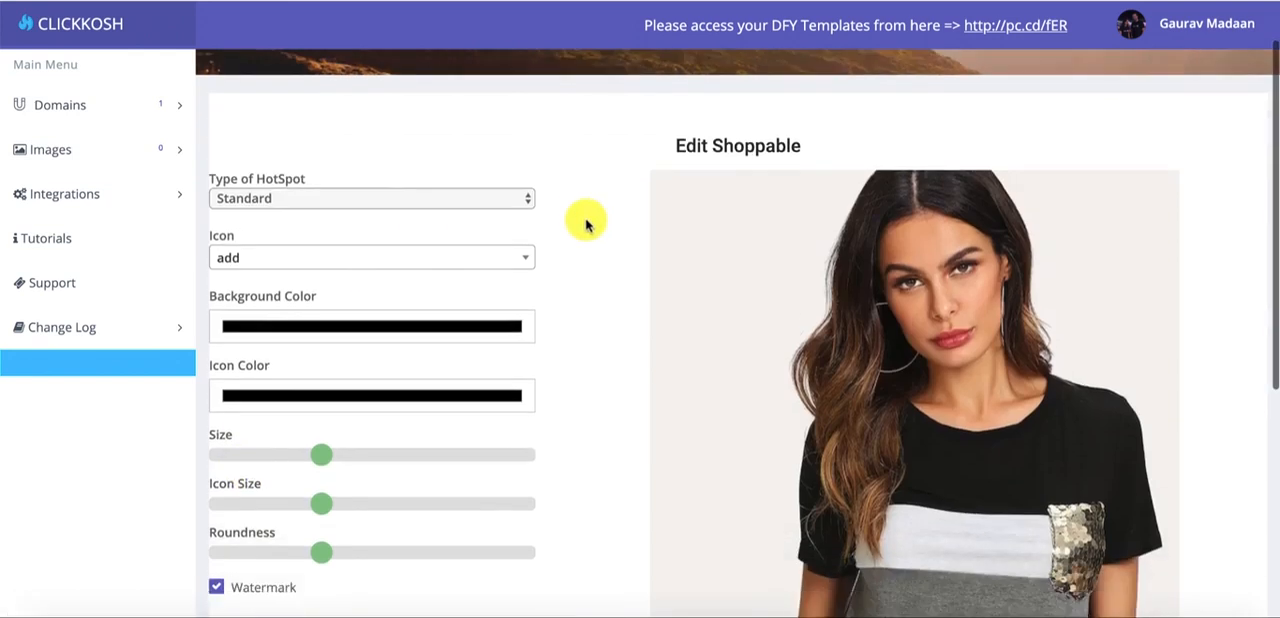
{"action": "scroll", "coordinate": [586, 222], "scroll_direction": "up", "scroll_amount": 2}
{"action": "scroll", "coordinate": [586, 222], "scroll_direction": "up", "scroll_amount": 1}
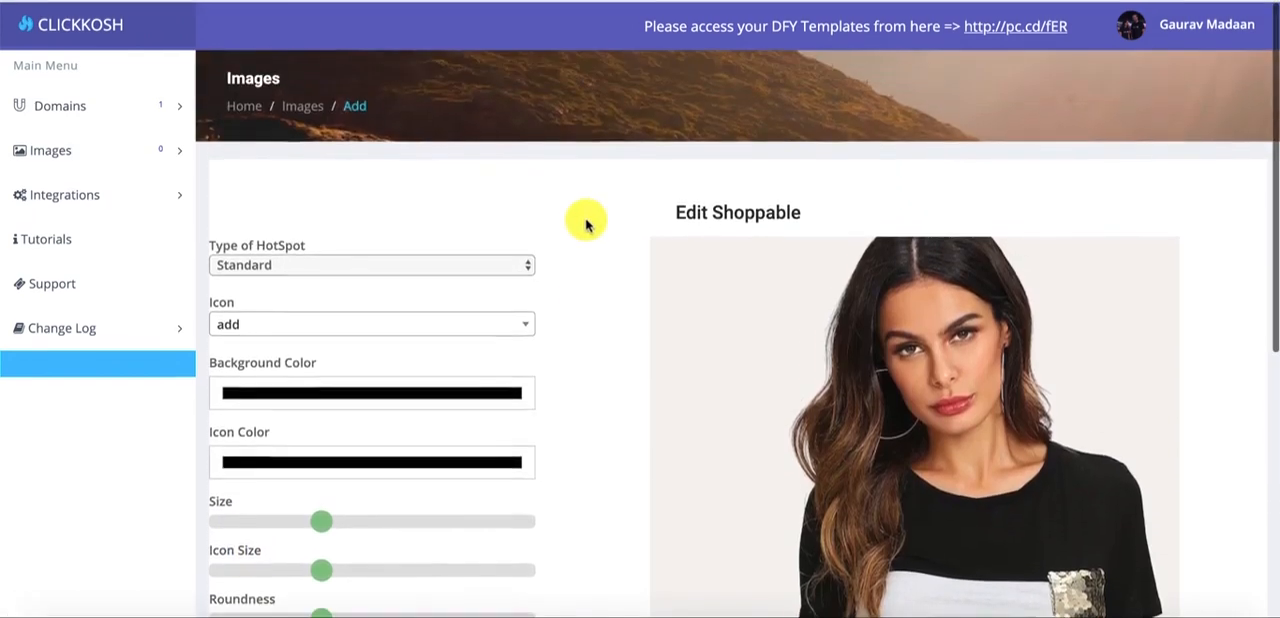
{"action": "scroll", "coordinate": [563, 177], "scroll_direction": "down", "scroll_amount": 2}
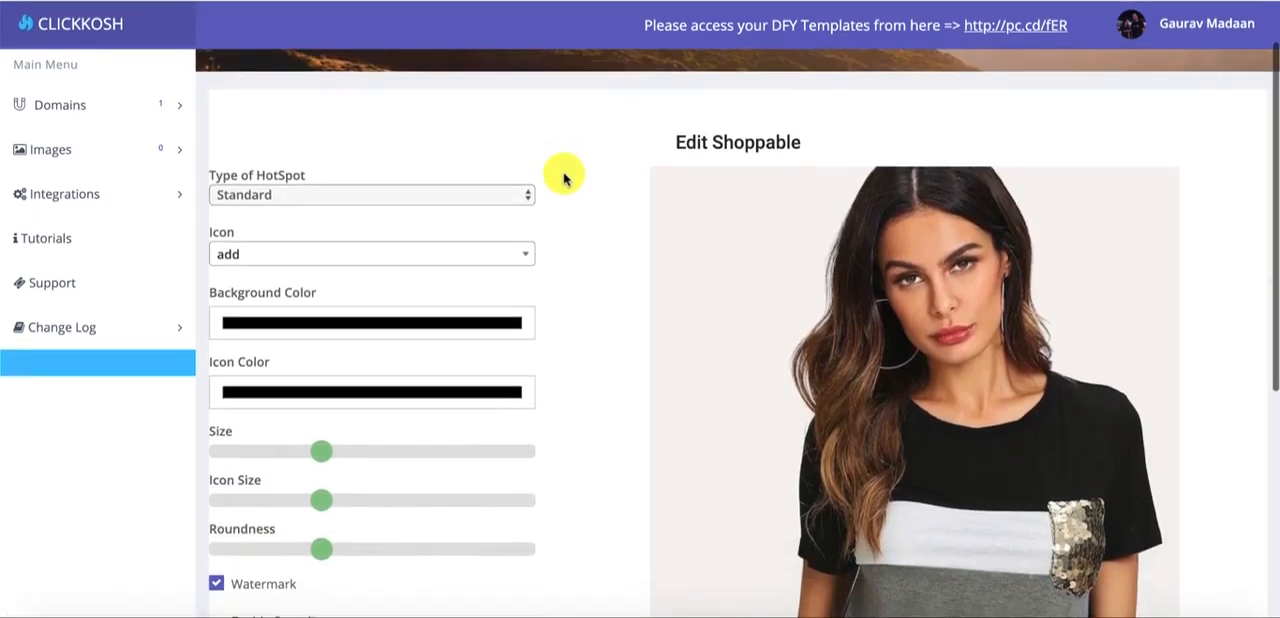
{"action": "scroll", "coordinate": [563, 177], "scroll_direction": "down", "scroll_amount": 1}
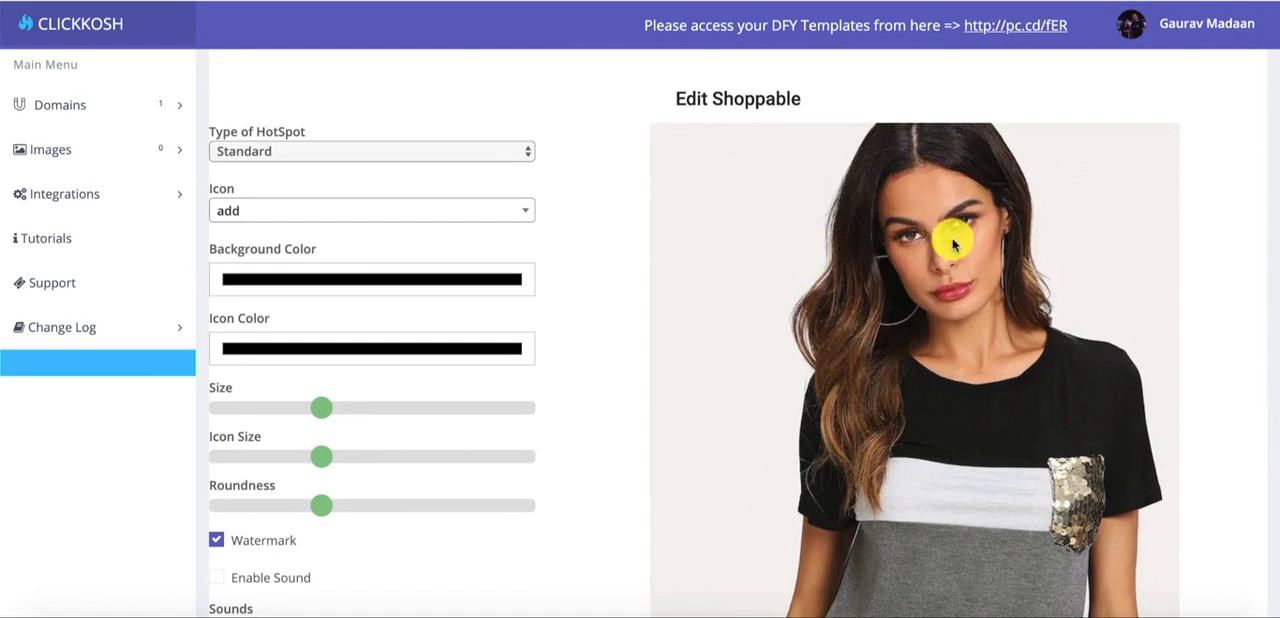
{"action": "scroll", "coordinate": [915, 255], "scroll_direction": "down", "scroll_amount": 5}
{"action": "scroll", "coordinate": [894, 417], "scroll_direction": "down", "scroll_amount": 2}
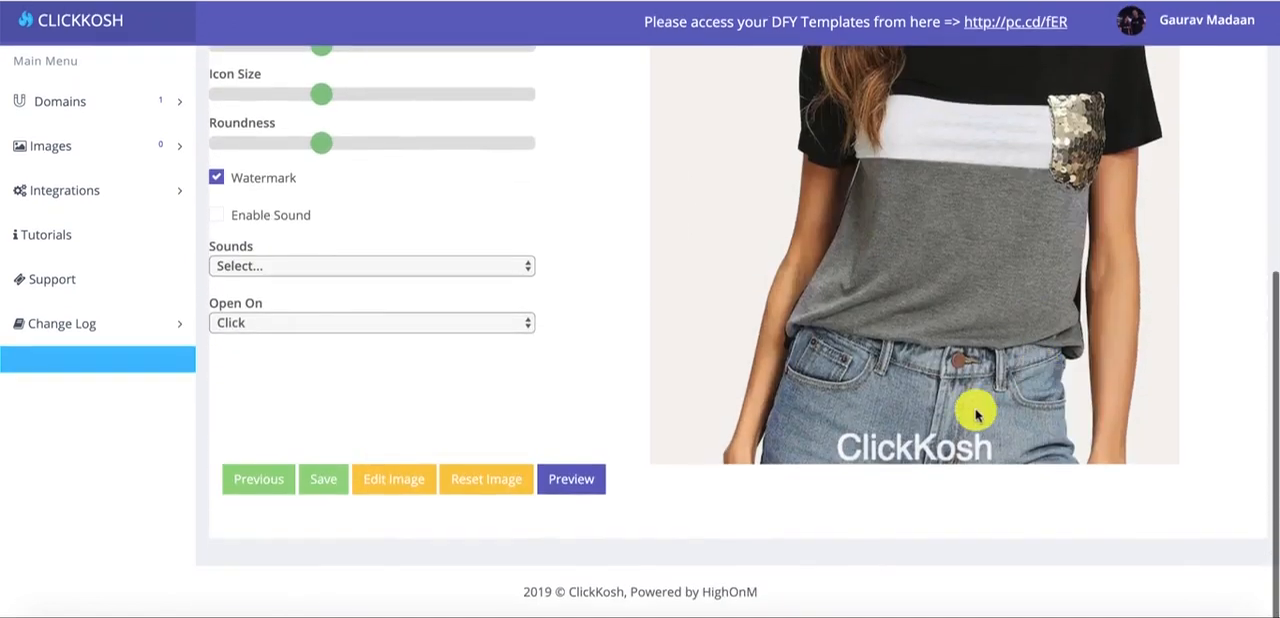
{"action": "scroll", "coordinate": [935, 215], "scroll_direction": "up", "scroll_amount": 3}
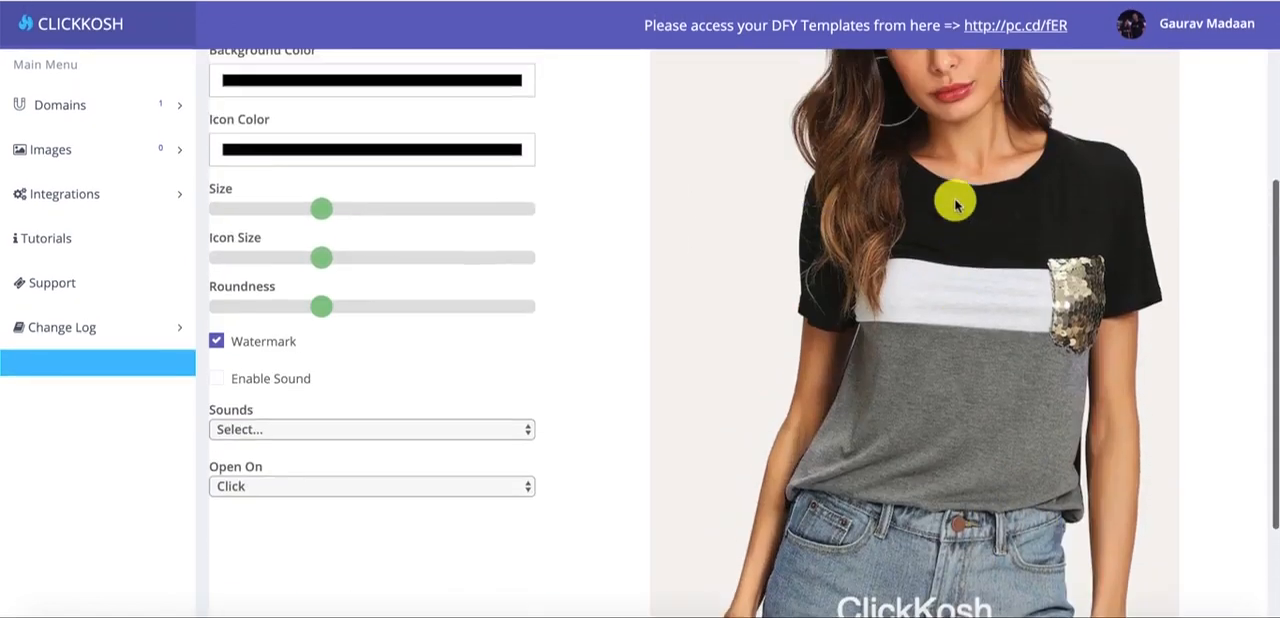
{"action": "left_click", "coordinate": [216, 349]}
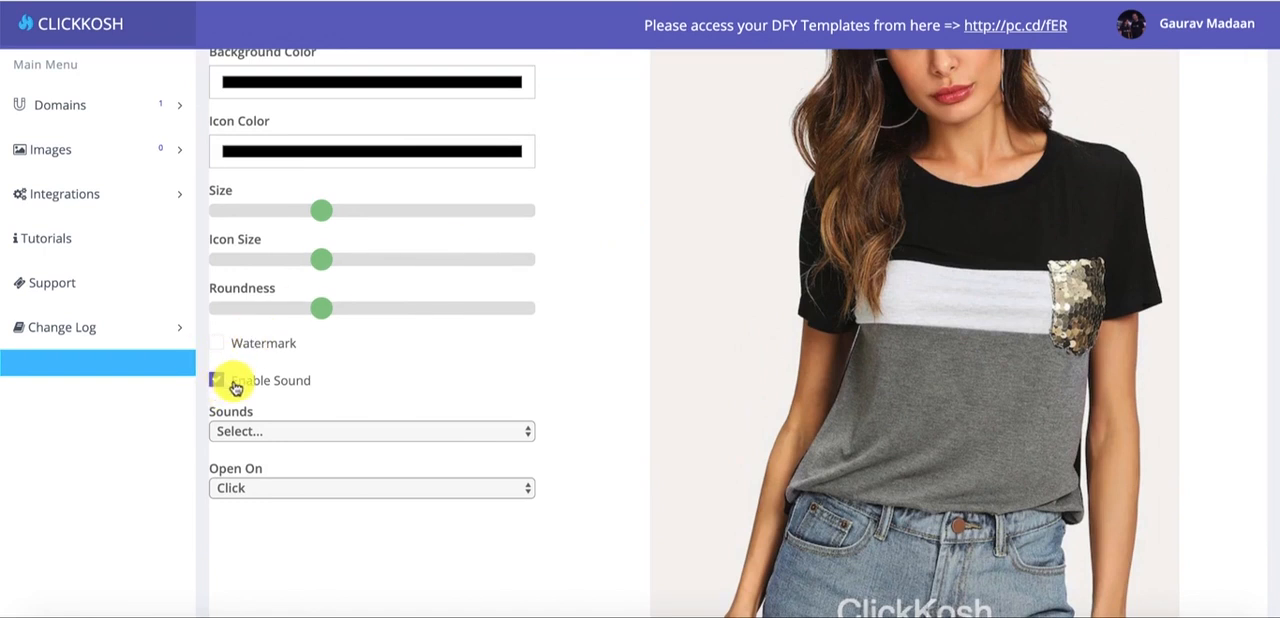
- Set the type of hotspot to With image & desc
{"action": "scroll", "coordinate": [508, 291], "scroll_direction": "up", "scroll_amount": 4}
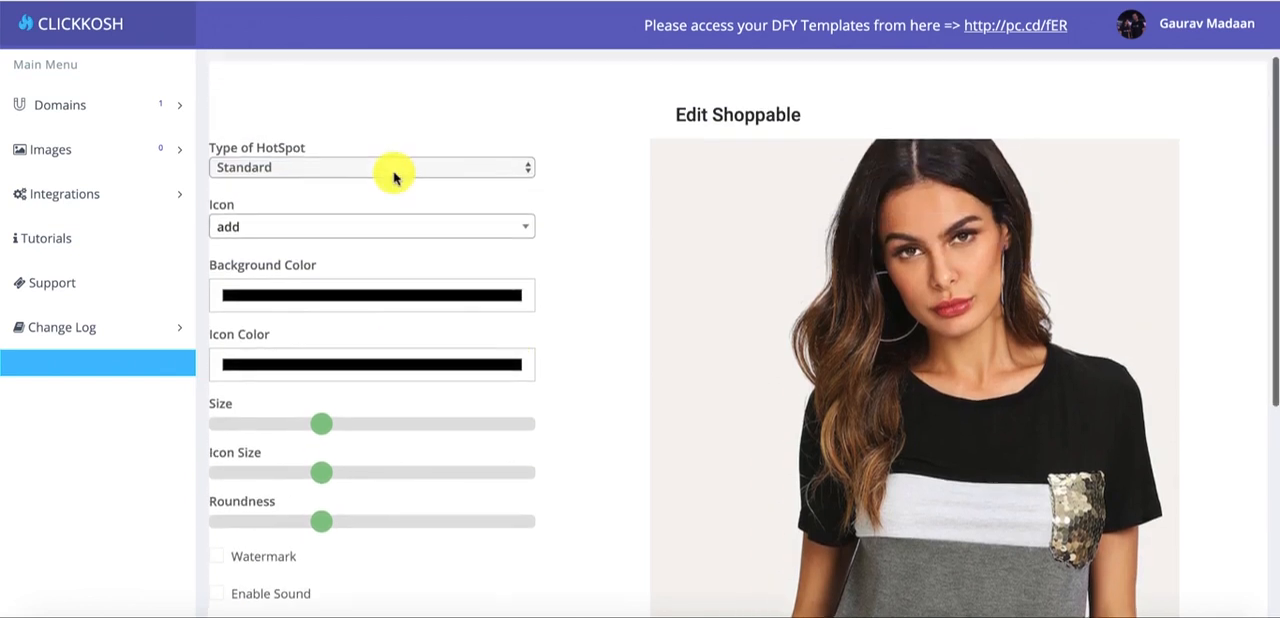
{"action": "left_click", "coordinate": [334, 167]}
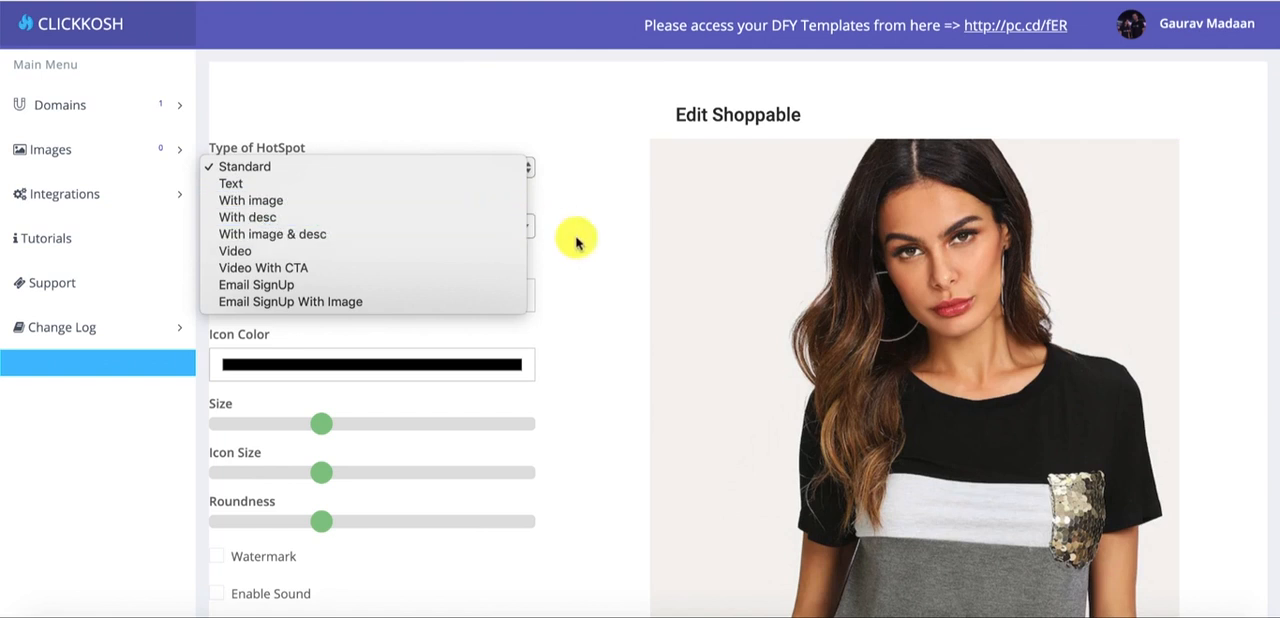
{"action": "left_click", "coordinate": [546, 210]}
{"action": "left_click", "coordinate": [418, 174]}
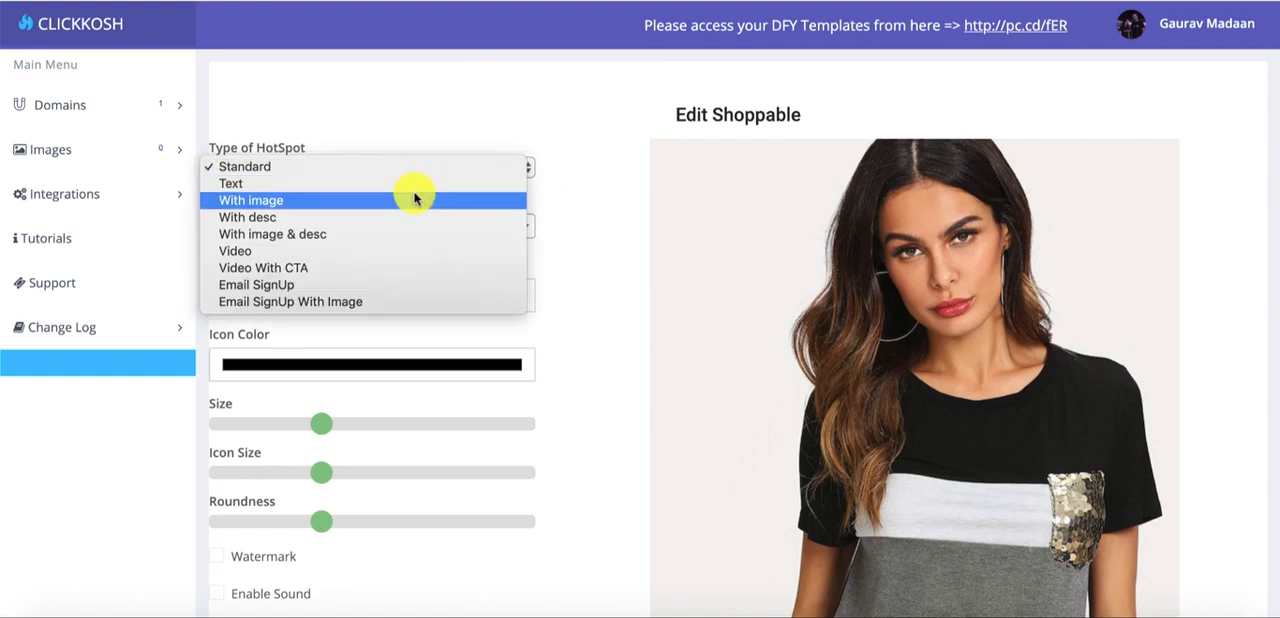
{"action": "left_click", "coordinate": [407, 236]}
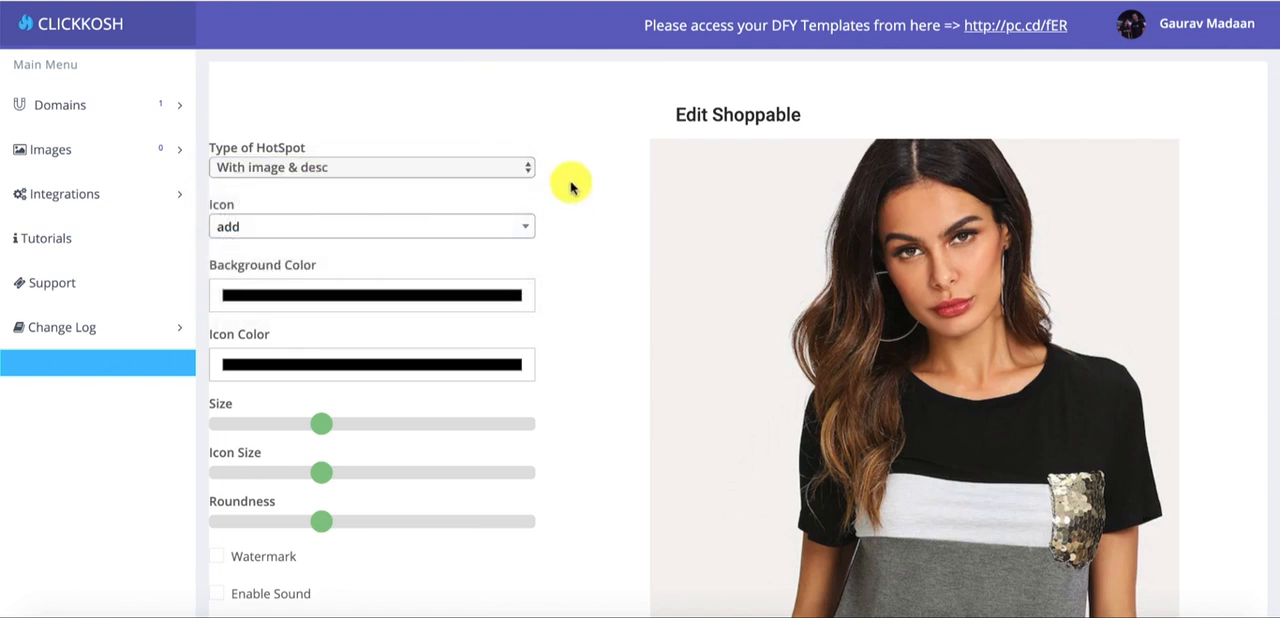
- Choose the add circle icon and place the hotspot on the black part of the shirt above the sequin pocket
{"action": "scroll", "coordinate": [562, 186], "scroll_direction": "down", "scroll_amount": 1}
{"action": "left_click", "coordinate": [480, 152]}
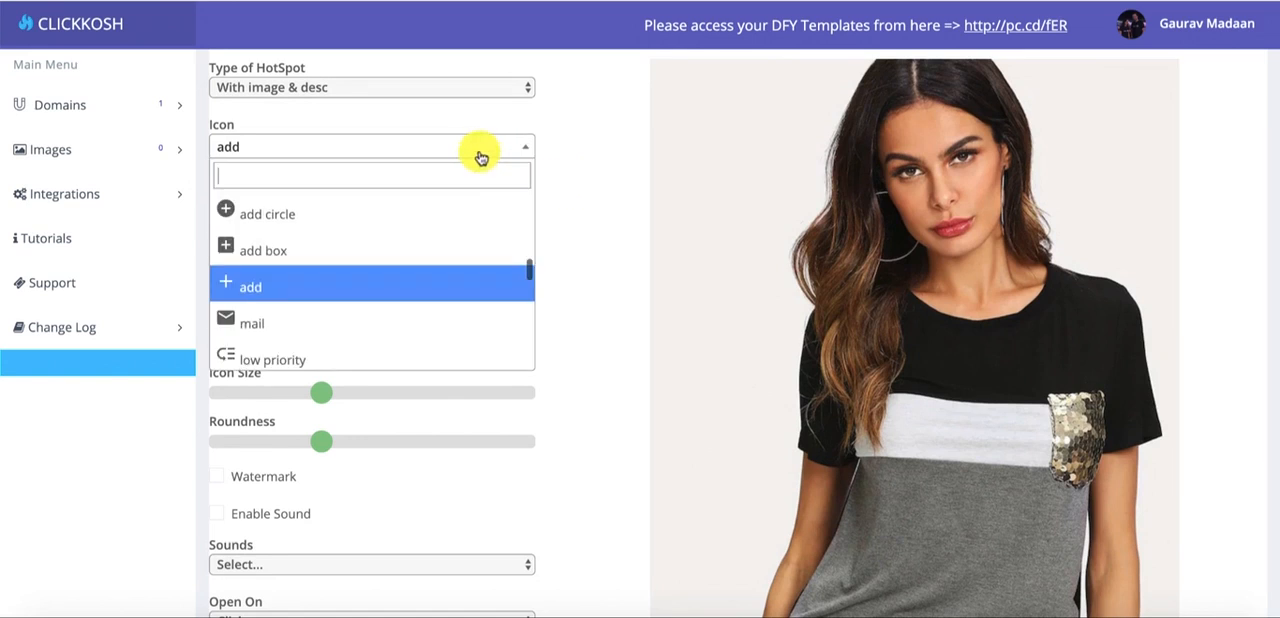
{"action": "left_click", "coordinate": [441, 222]}
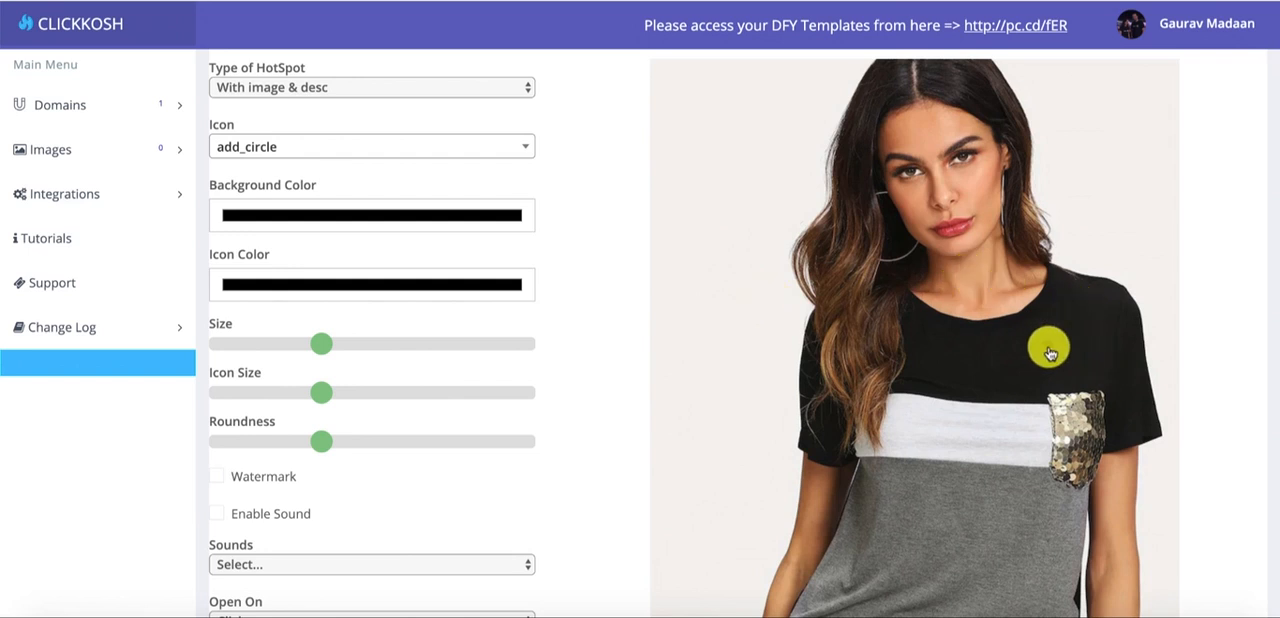
- Set the hotspot's background color to Yellow and close the color picker
{"action": "left_click", "coordinate": [323, 210]}
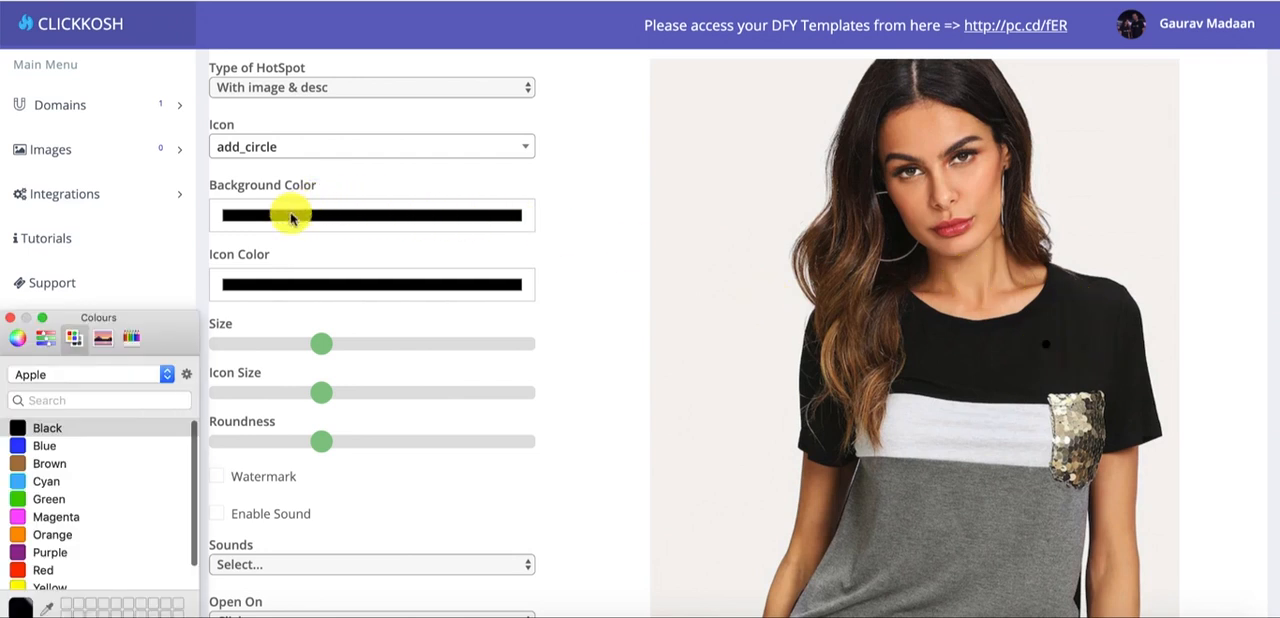
{"action": "left_click", "coordinate": [49, 586]}
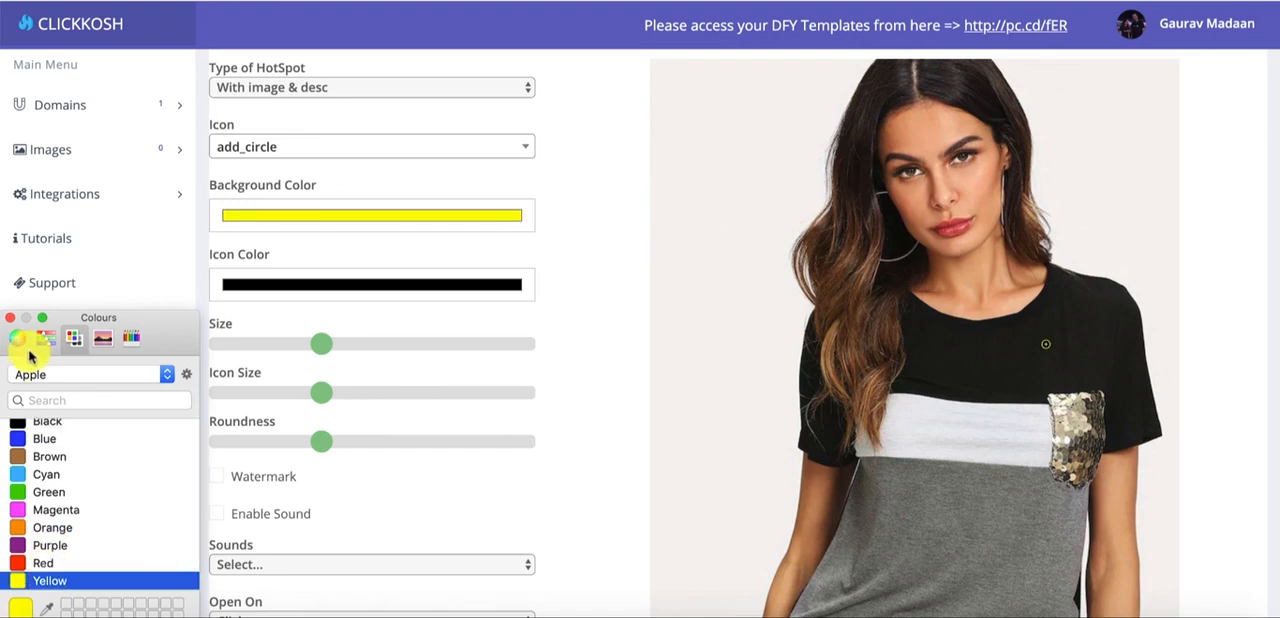
{"action": "left_click", "coordinate": [13, 318]}
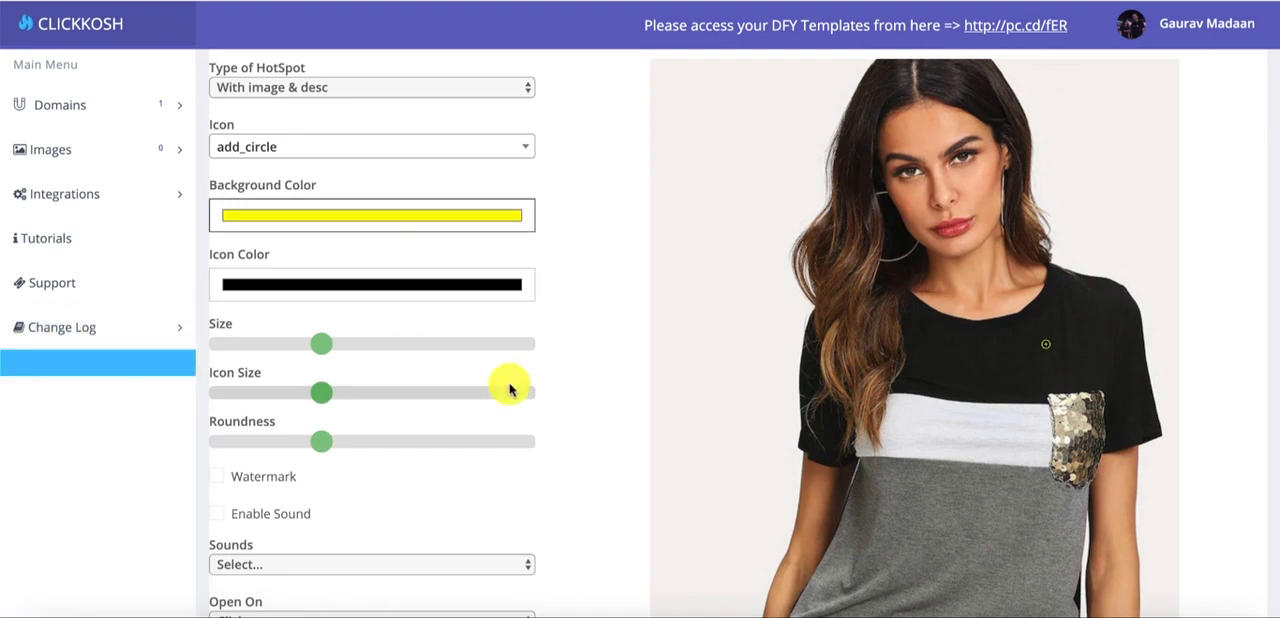
- Increase the hotspot's size, icon size and roundness until it is a large round marker with a clear plus icon
{"action": "left_click_drag", "start_coordinate": [325, 348], "coordinate": [450, 351]}
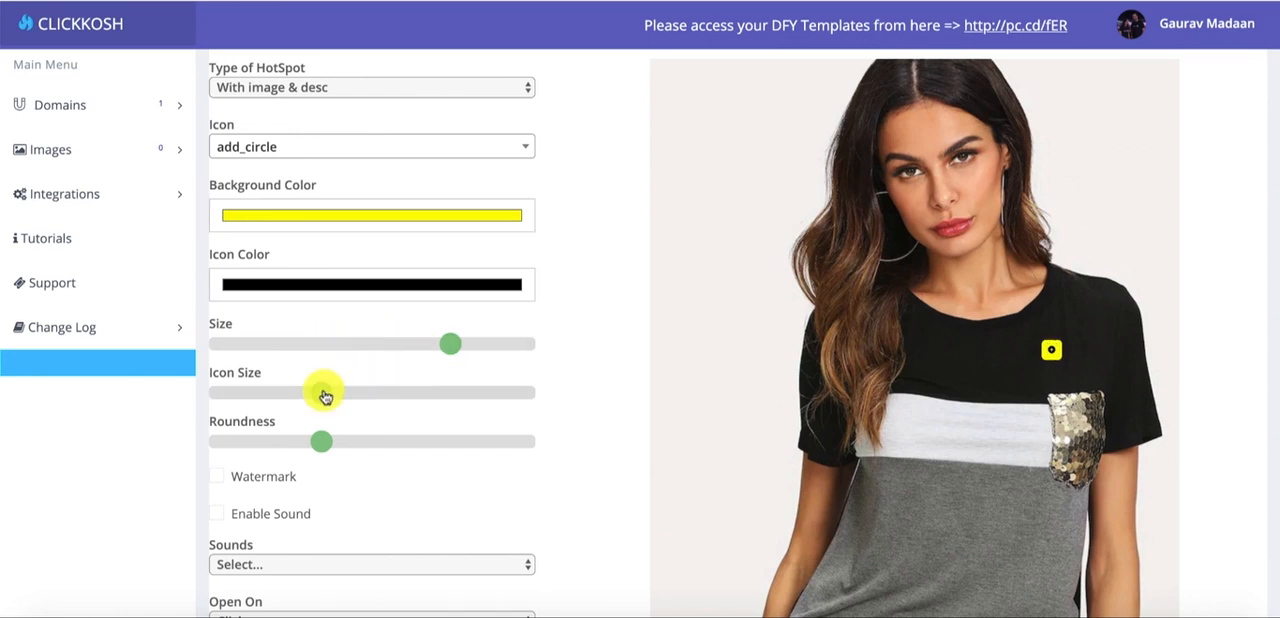
{"action": "left_click_drag", "start_coordinate": [322, 393], "coordinate": [429, 398]}
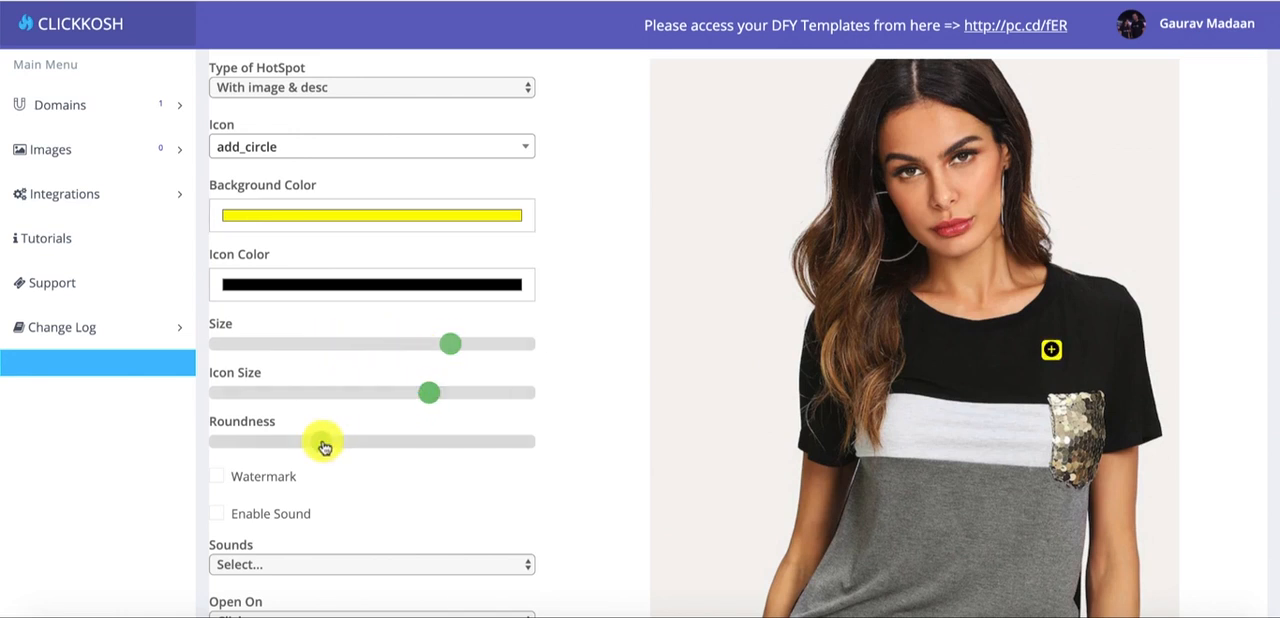
{"action": "left_click_drag", "start_coordinate": [316, 442], "coordinate": [392, 437]}
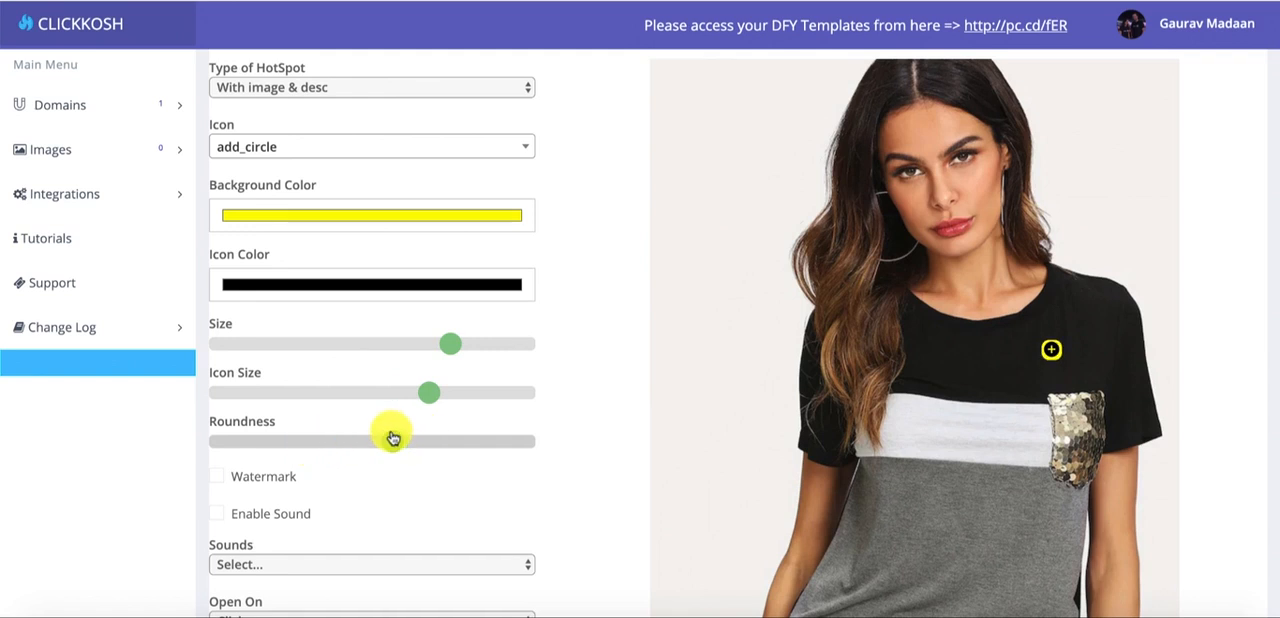
{"action": "left_click_drag", "start_coordinate": [450, 343], "coordinate": [497, 350]}
{"action": "left_click_drag", "start_coordinate": [427, 394], "coordinate": [491, 402]}
{"action": "left_click_drag", "start_coordinate": [392, 441], "coordinate": [499, 443]}
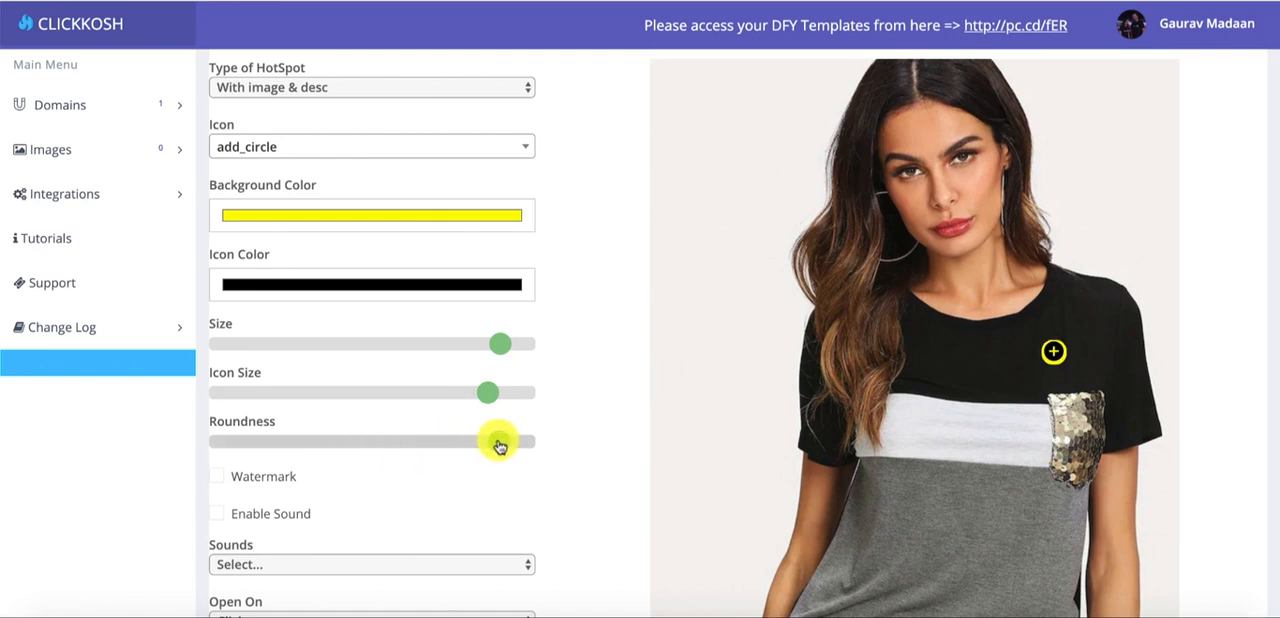
- Change the hotspot's icon to inbox
{"action": "left_click", "coordinate": [305, 146]}
{"action": "scroll", "coordinate": [309, 330], "scroll_direction": "down", "scroll_amount": 2}
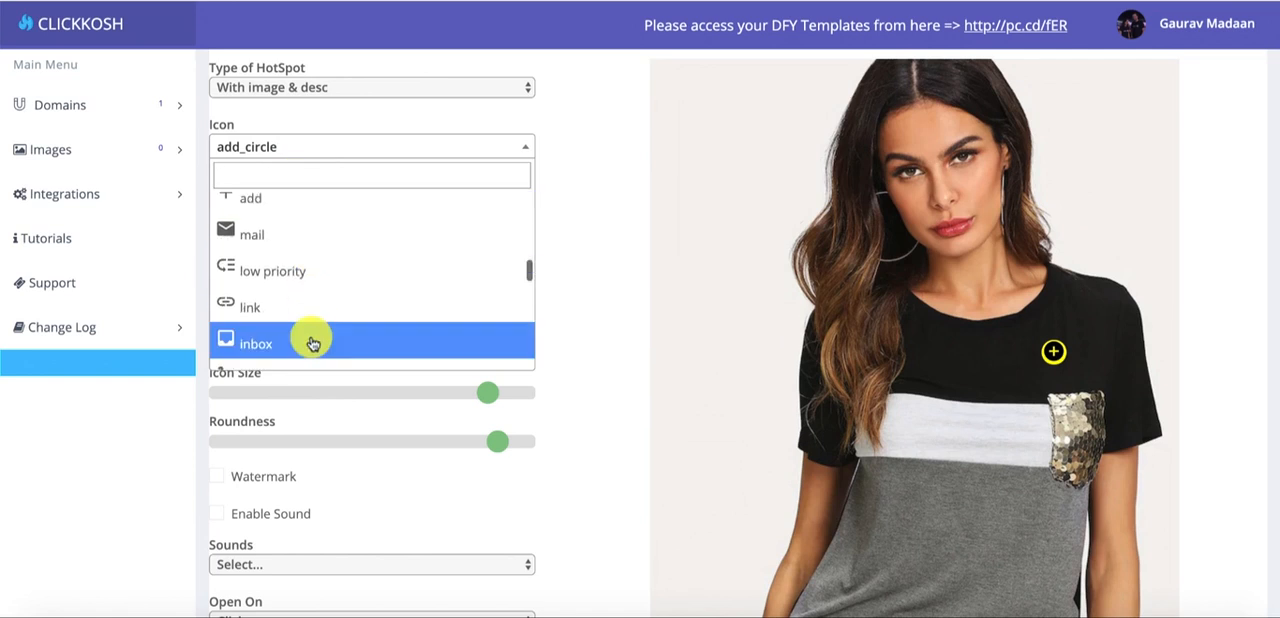
{"action": "left_click", "coordinate": [312, 343]}
{"action": "scroll", "coordinate": [309, 334], "scroll_direction": "up", "scroll_amount": 3}
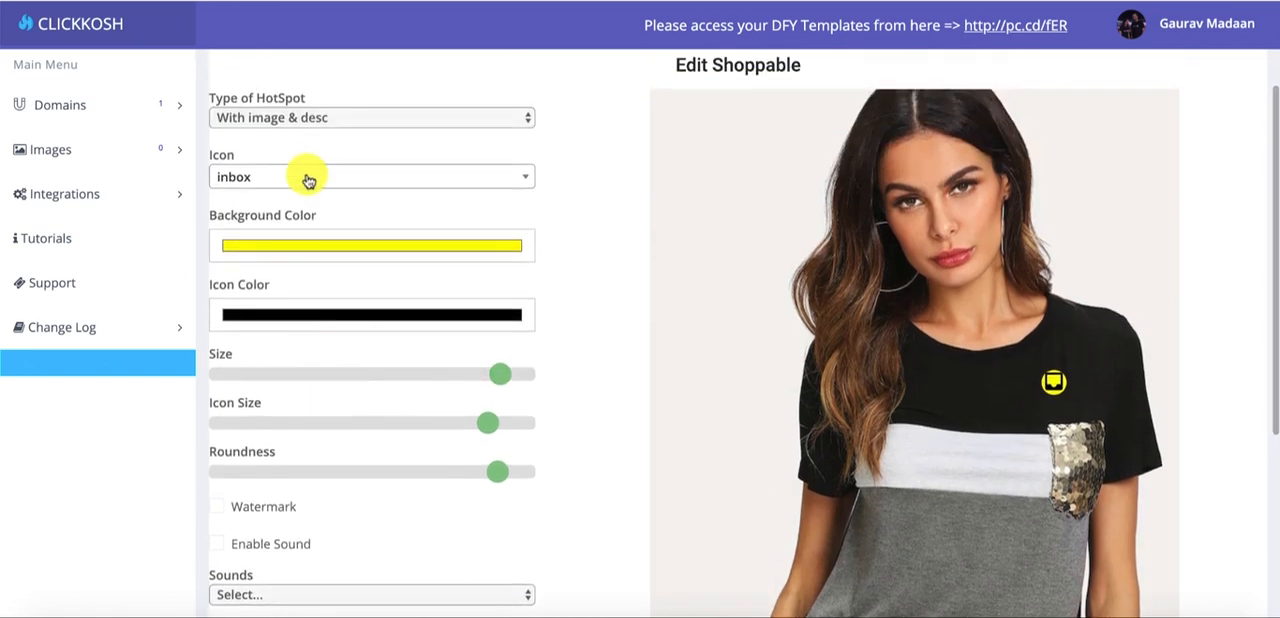
- Browse the available icons and change the hotspot's icon to highlight off
{"action": "left_click", "coordinate": [308, 178]}
{"action": "scroll", "coordinate": [315, 308], "scroll_direction": "down", "scroll_amount": 5}
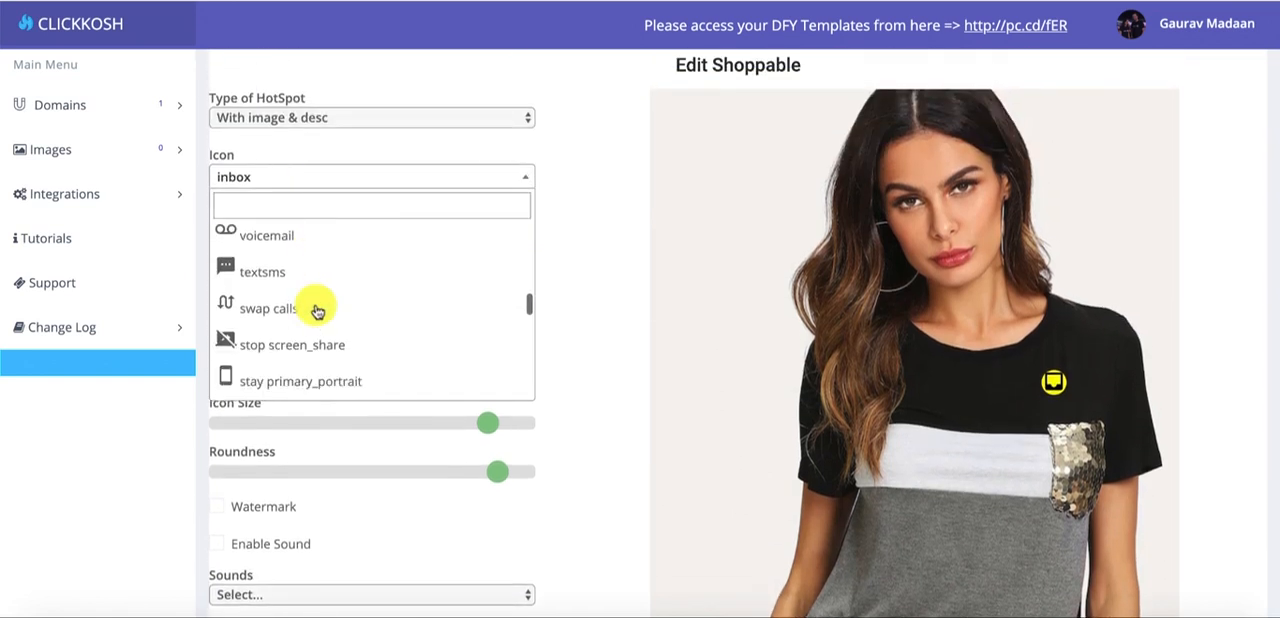
{"action": "scroll", "coordinate": [317, 311], "scroll_direction": "down", "scroll_amount": 10}
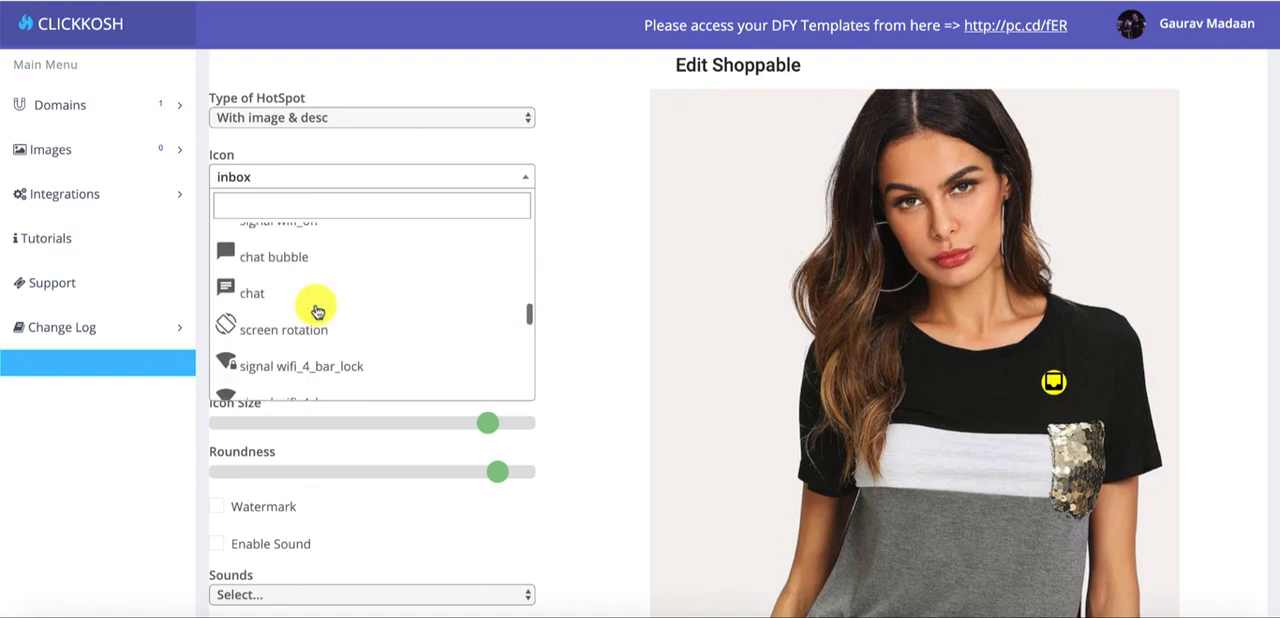
{"action": "scroll", "coordinate": [317, 311], "scroll_direction": "down", "scroll_amount": 3}
{"action": "scroll", "coordinate": [317, 311], "scroll_direction": "up", "scroll_amount": 5}
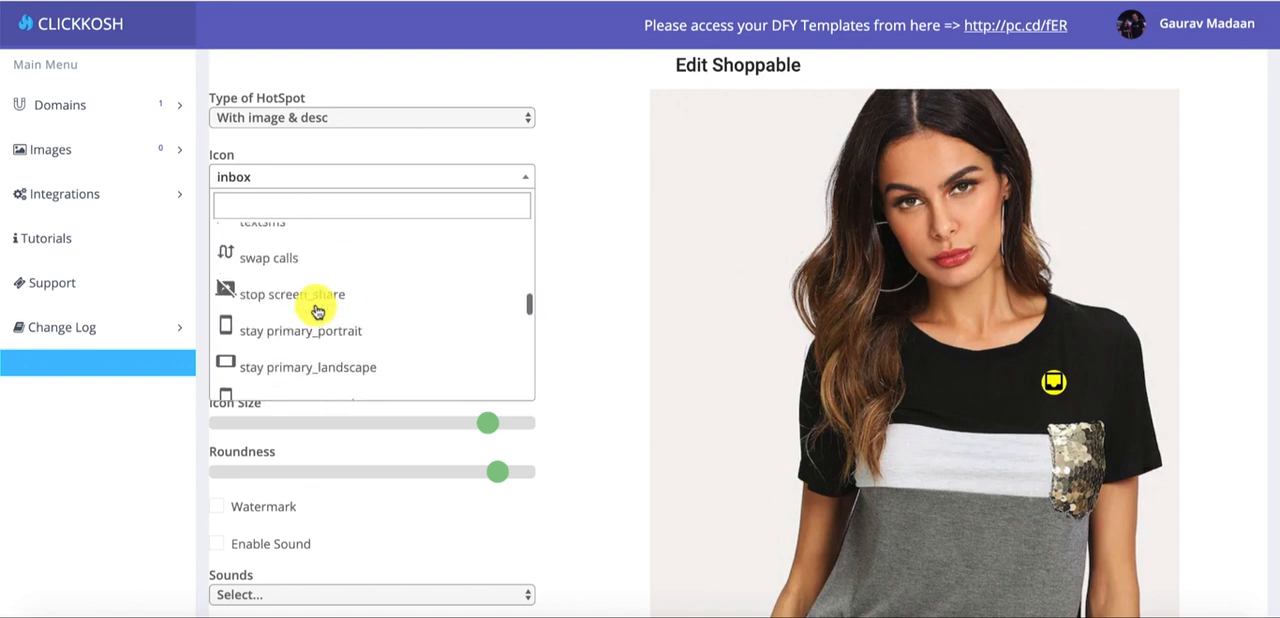
{"action": "scroll", "coordinate": [317, 311], "scroll_direction": "up", "scroll_amount": 8}
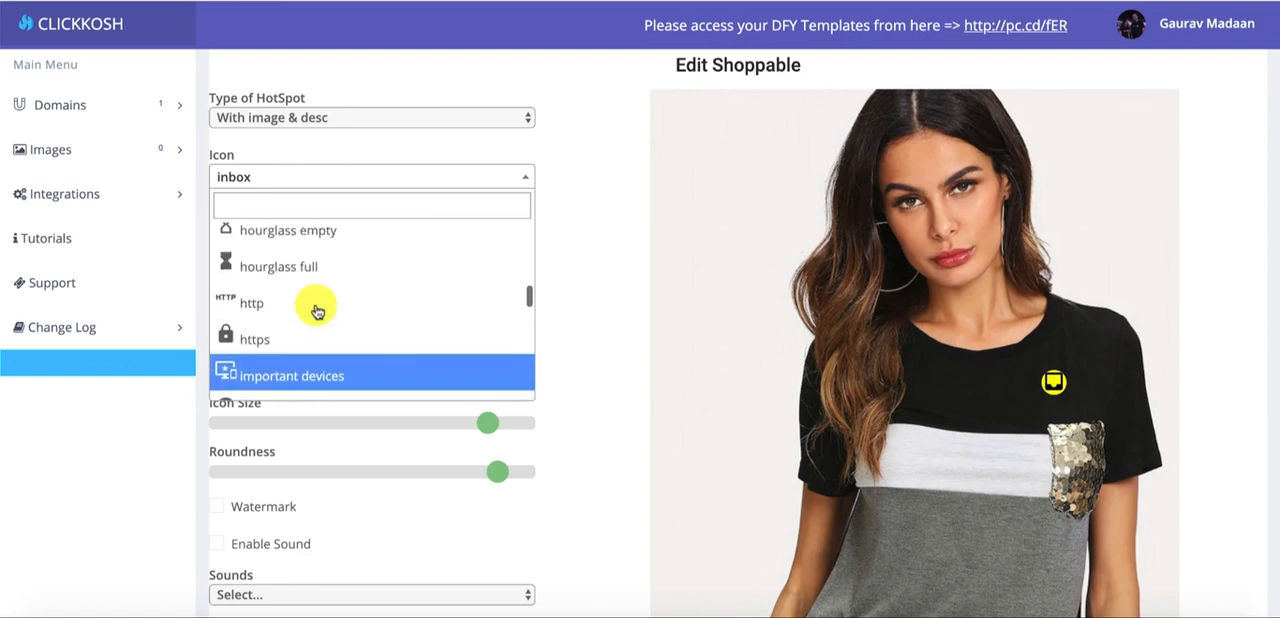
{"action": "scroll", "coordinate": [317, 311], "scroll_direction": "up", "scroll_amount": 5}
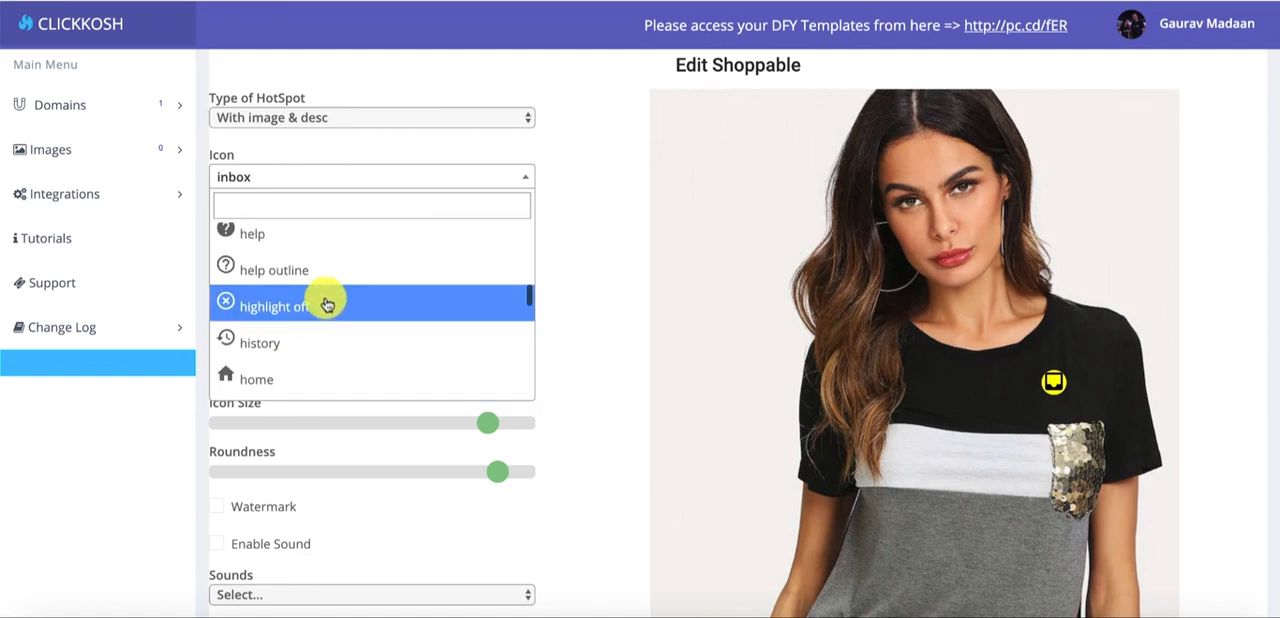
{"action": "left_click", "coordinate": [326, 310]}
- Open the details of the hotspot on the shirt and choose Image 1-1.jpg from the Desktop as its image
{"action": "scroll", "coordinate": [645, 260], "scroll_direction": "down", "scroll_amount": 3}
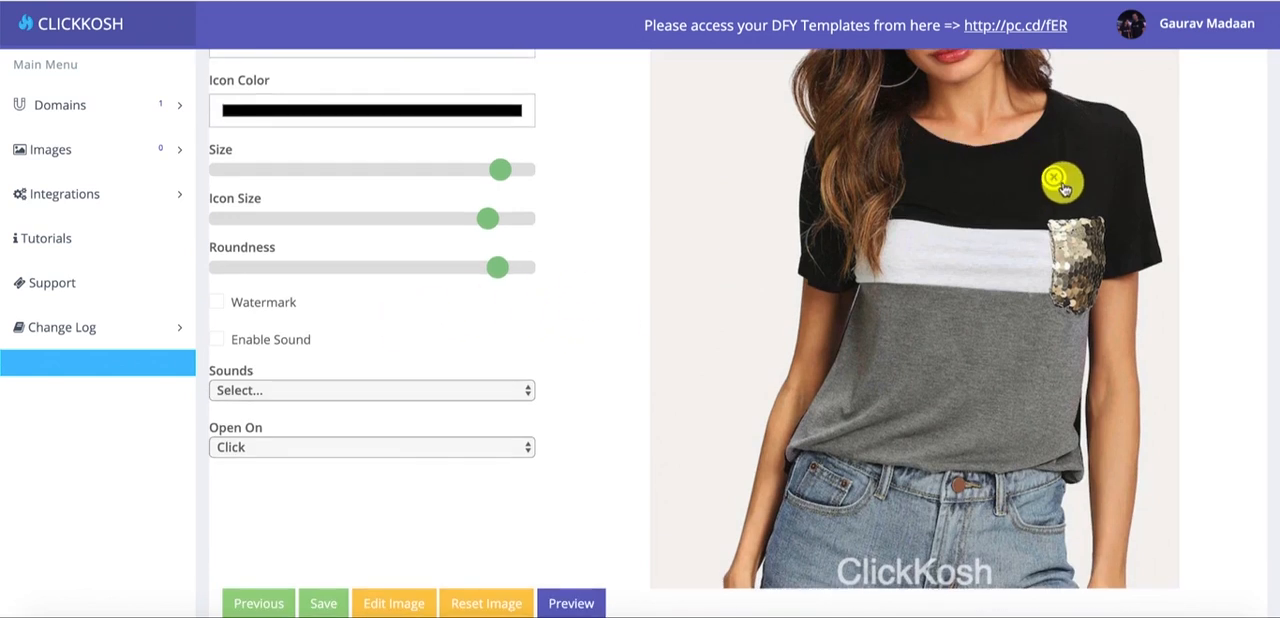
{"action": "left_click", "coordinate": [1061, 189]}
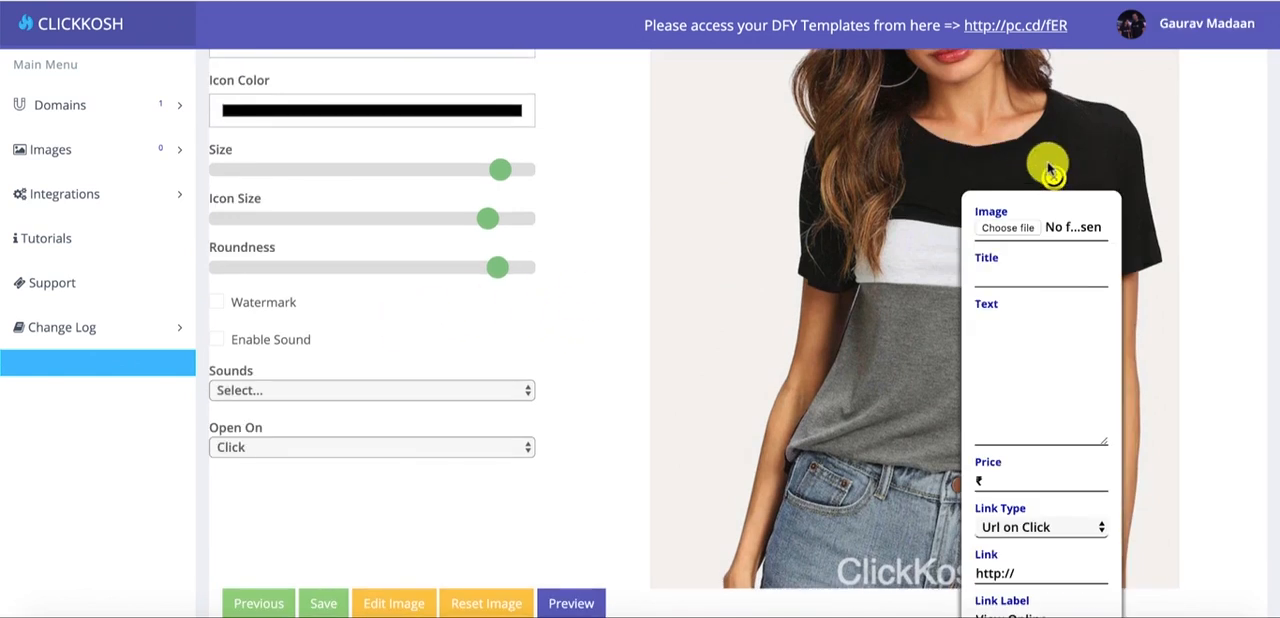
{"action": "scroll", "coordinate": [1055, 256], "scroll_direction": "down", "scroll_amount": 1}
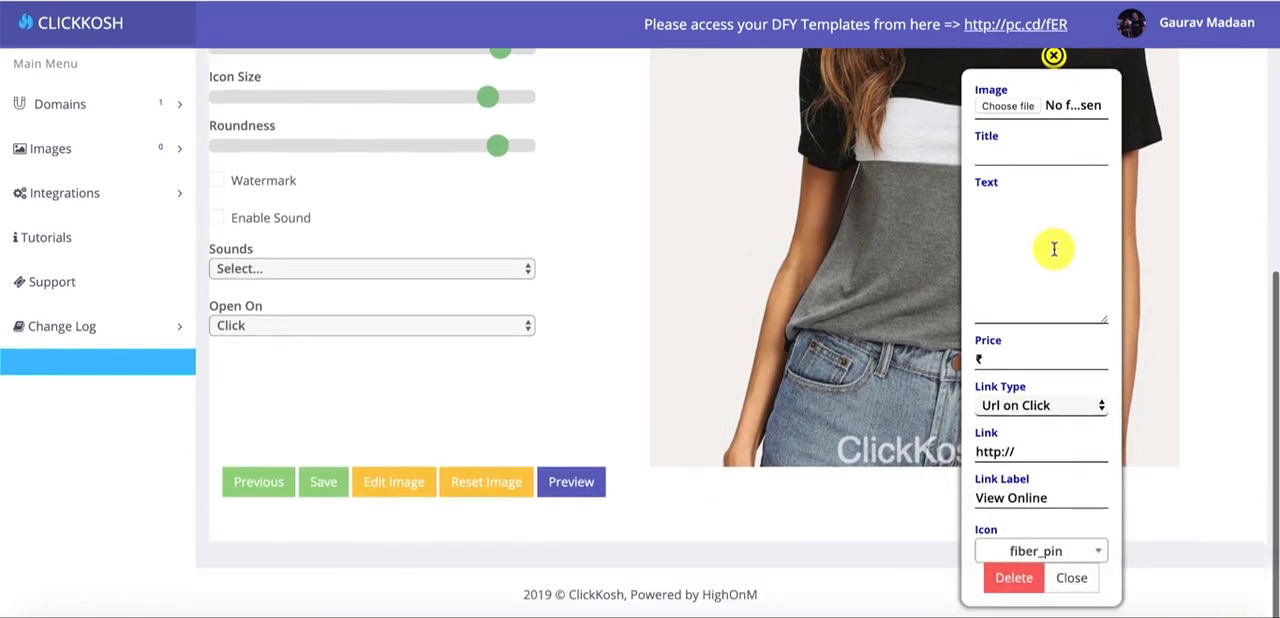
{"action": "scroll", "coordinate": [1054, 249], "scroll_direction": "up", "scroll_amount": 1}
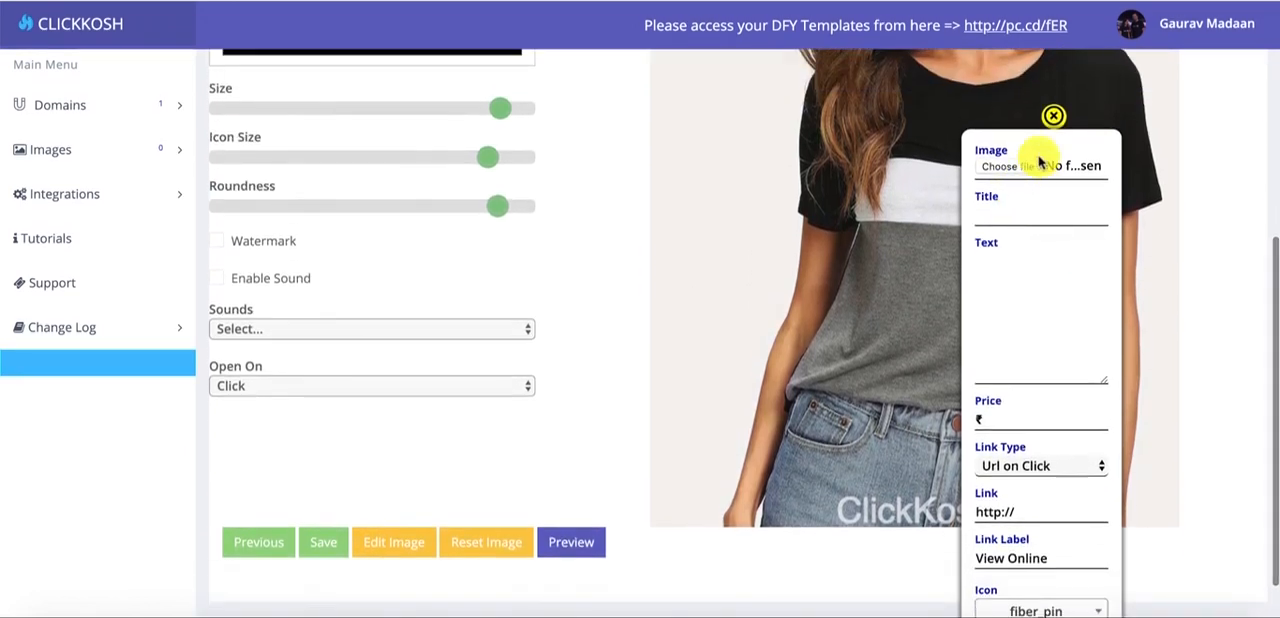
{"action": "left_click", "coordinate": [993, 167]}
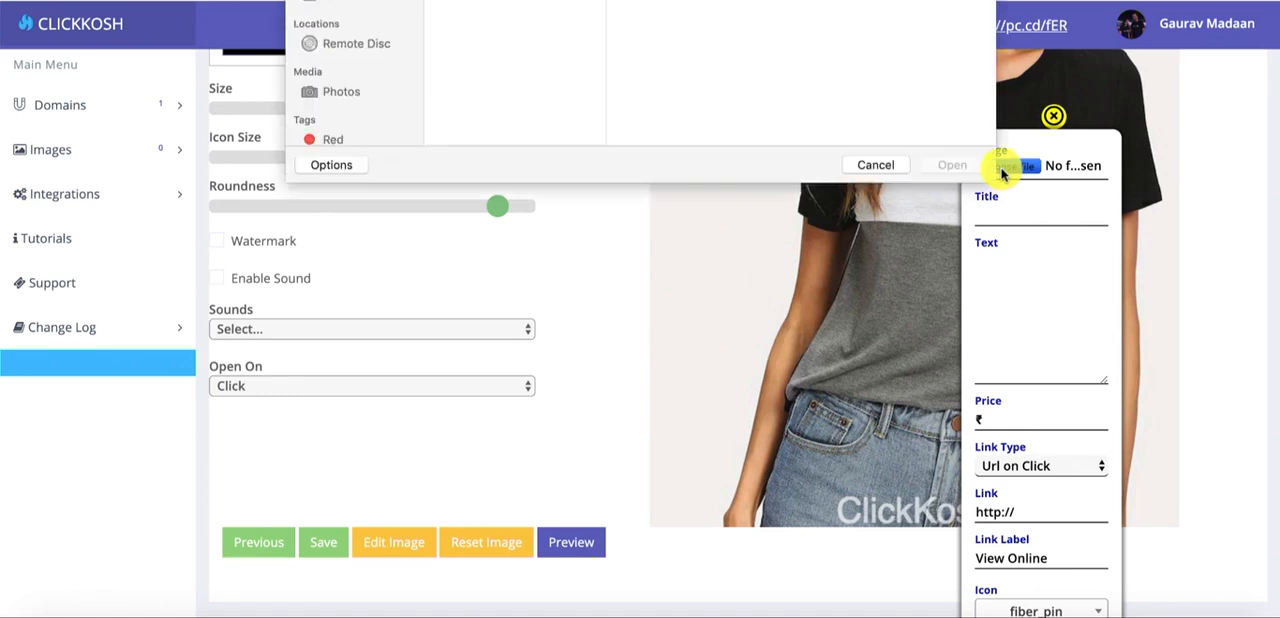
{"action": "left_click", "coordinate": [510, 50]}
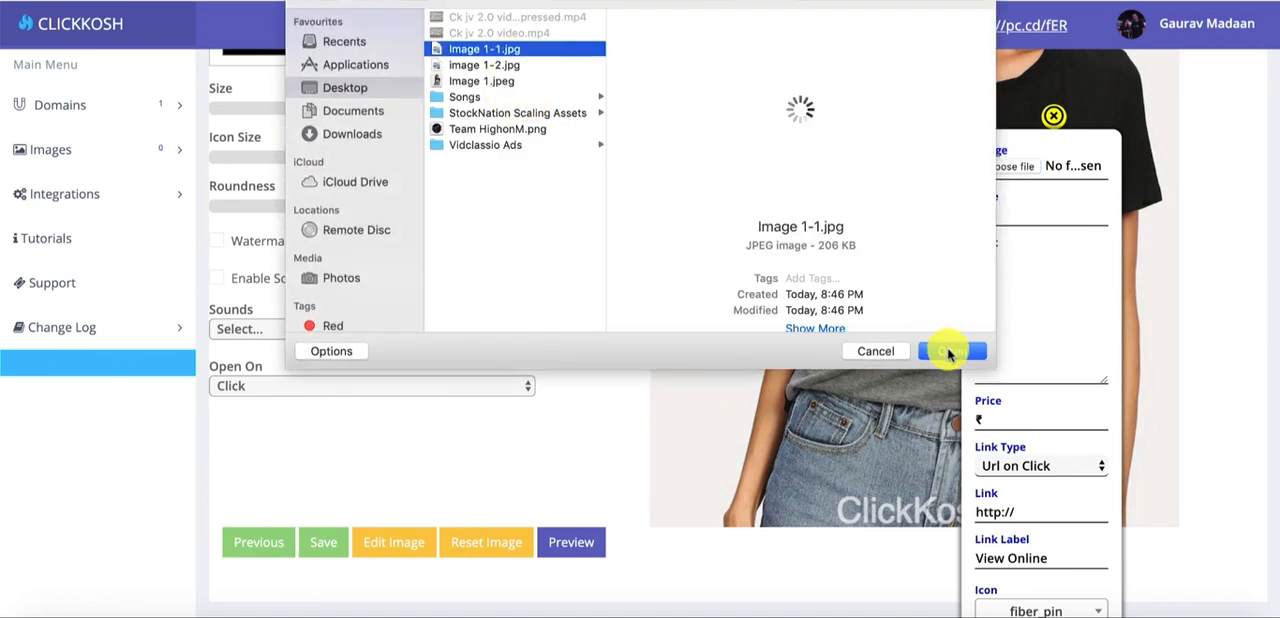
{"action": "left_click", "coordinate": [950, 352]}
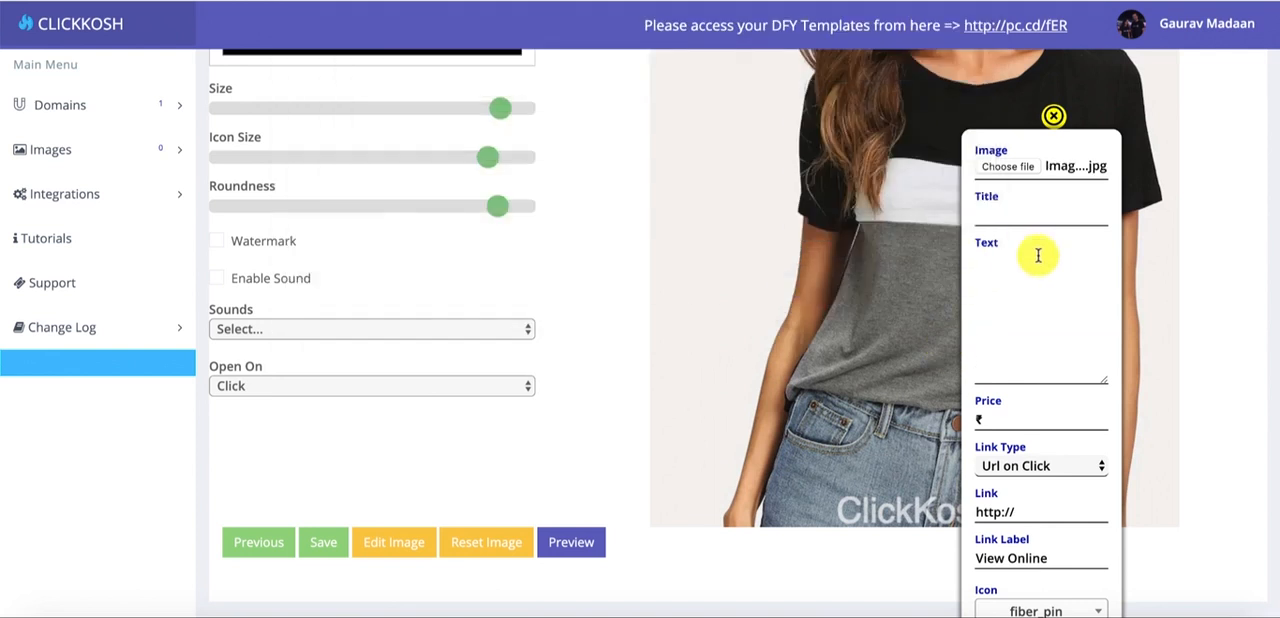
- Enter "Sew Sequin Pocket Tee" as the hotspot's title
{"action": "scroll", "coordinate": [1038, 257], "scroll_direction": "down", "scroll_amount": 1}
{"action": "left_click", "coordinate": [1004, 156]}
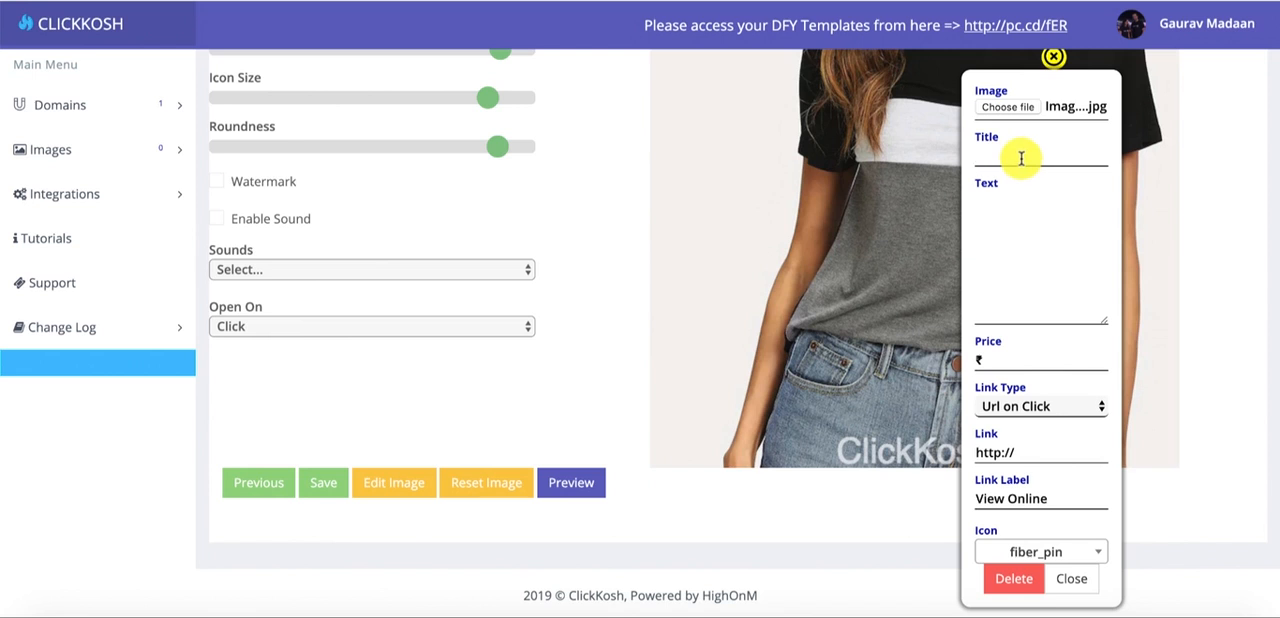
{"action": "type", "text": "Cu"}
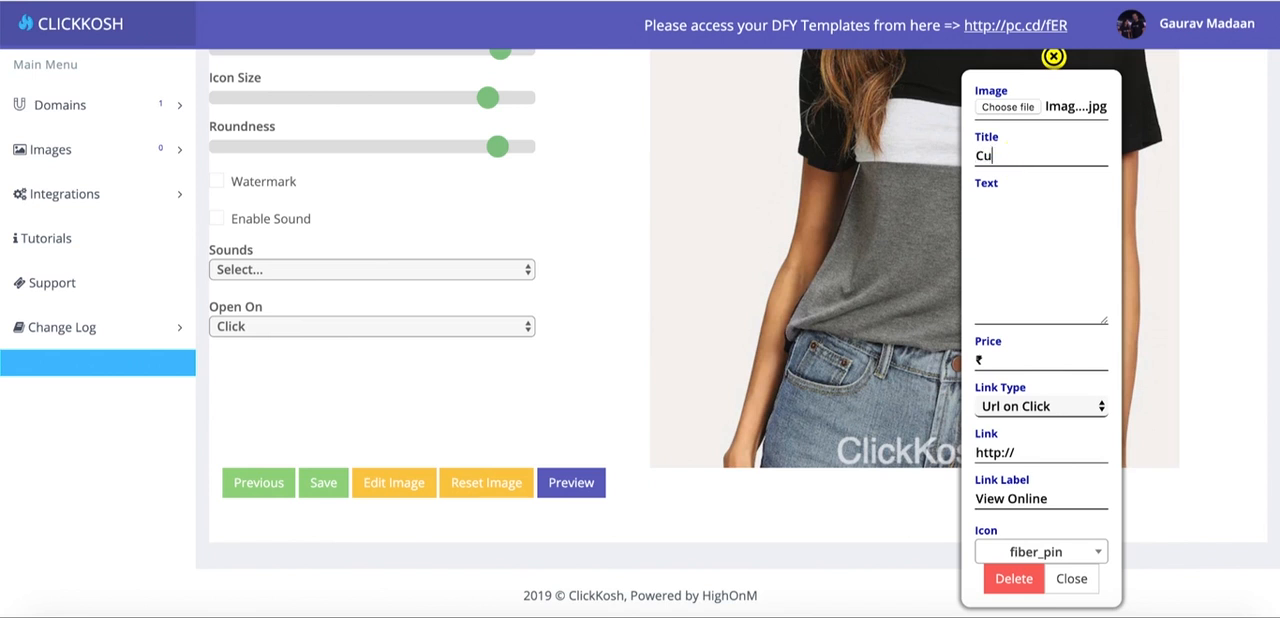
{"action": "type", "text": "t and"}
{"action": "key", "text": "ctrl+a"}
{"action": "type", "text": "S"}
{"action": "type", "text": "ee"}
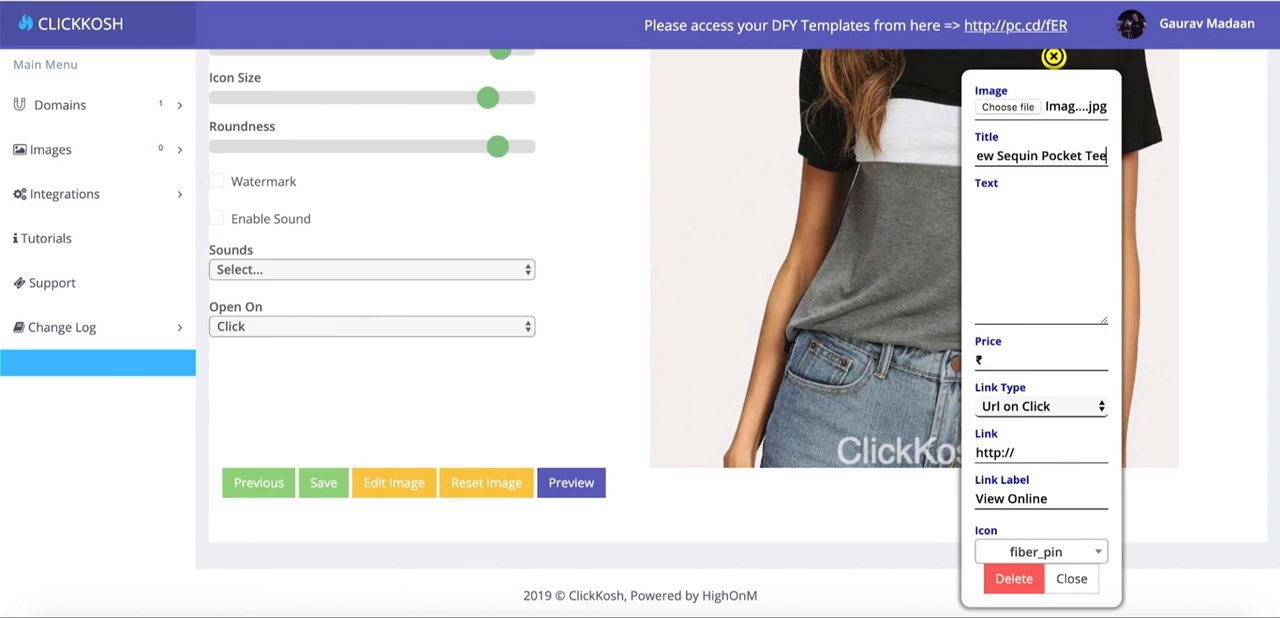
- Switch to the product note and copy the tee's style, sleeve length and neckline lines into the hotspot's text
{"action": "left_click", "coordinate": [1031, 278]}
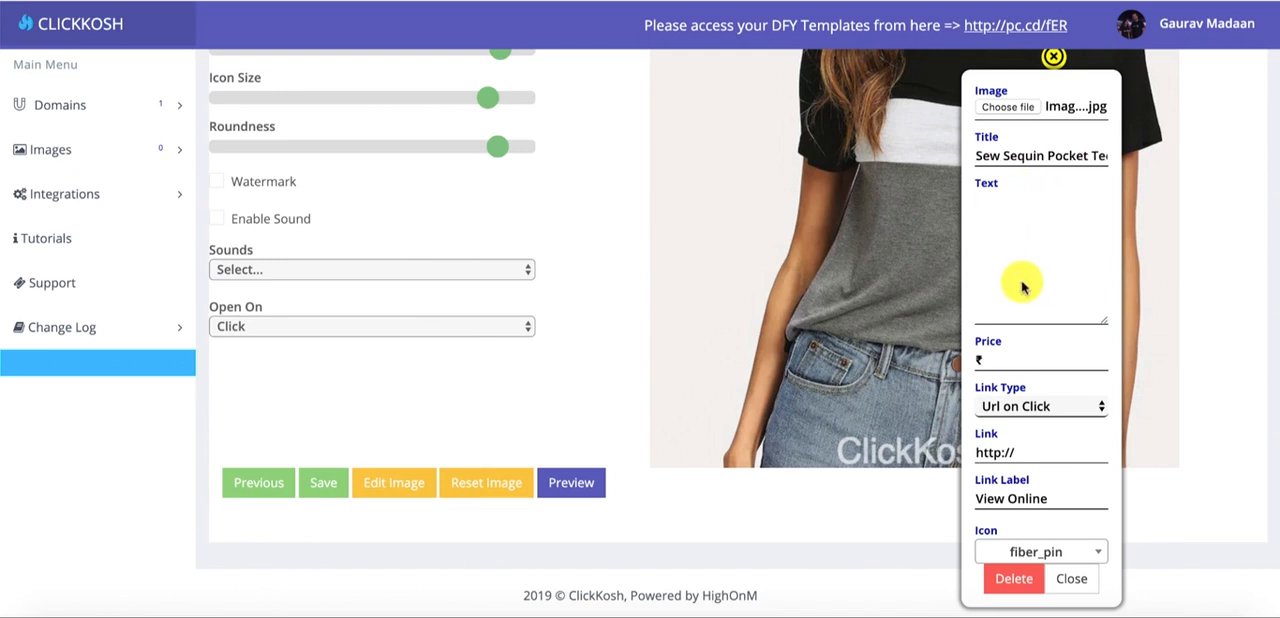
{"action": "key", "text": "super+Tab"}
{"action": "key", "text": "super+Tab"}
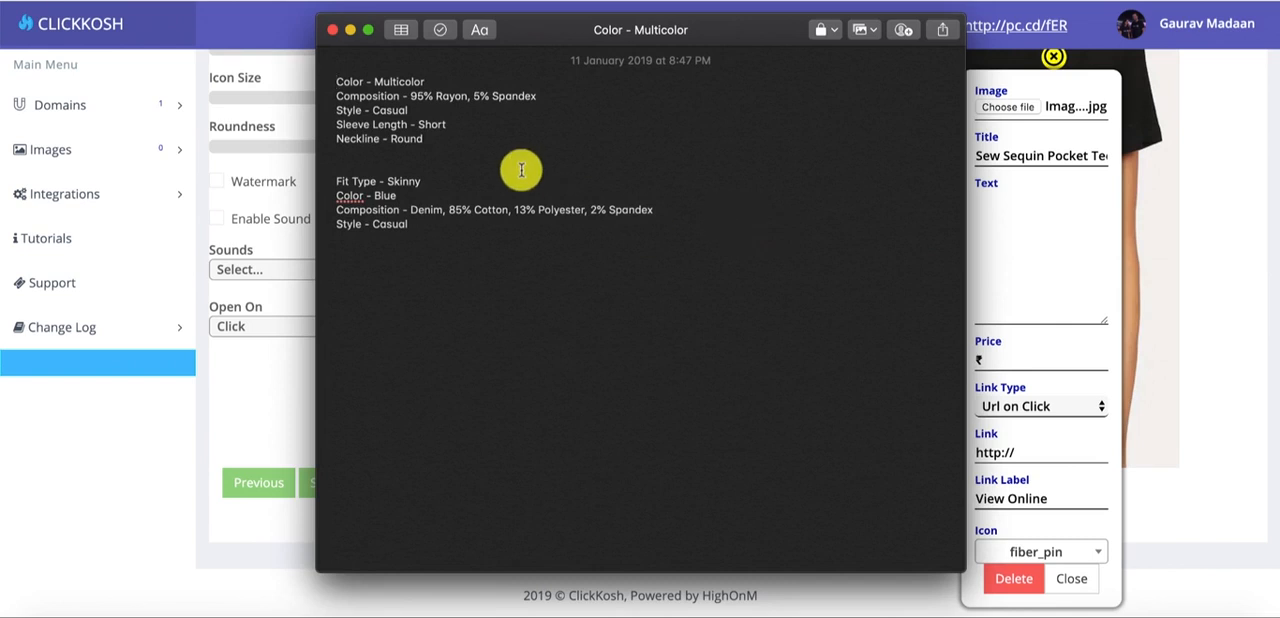
{"action": "left_click_drag", "start_coordinate": [457, 134], "coordinate": [330, 96]}
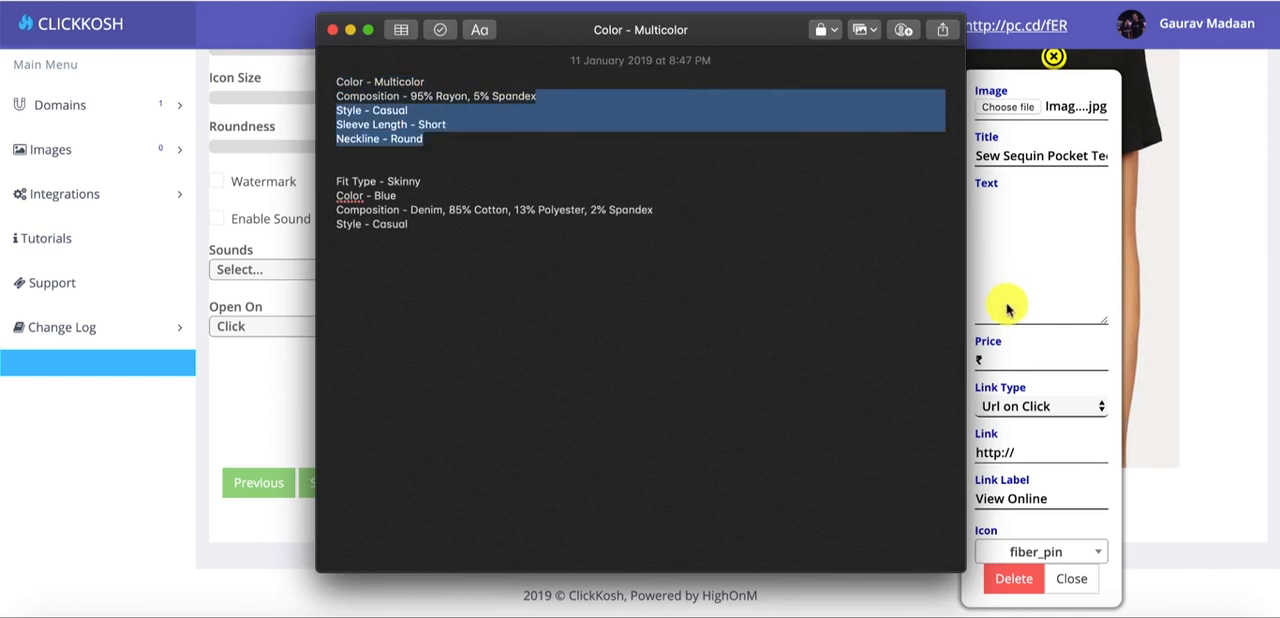
{"action": "left_click", "coordinate": [1037, 297]}
{"action": "key", "text": "super+v"}
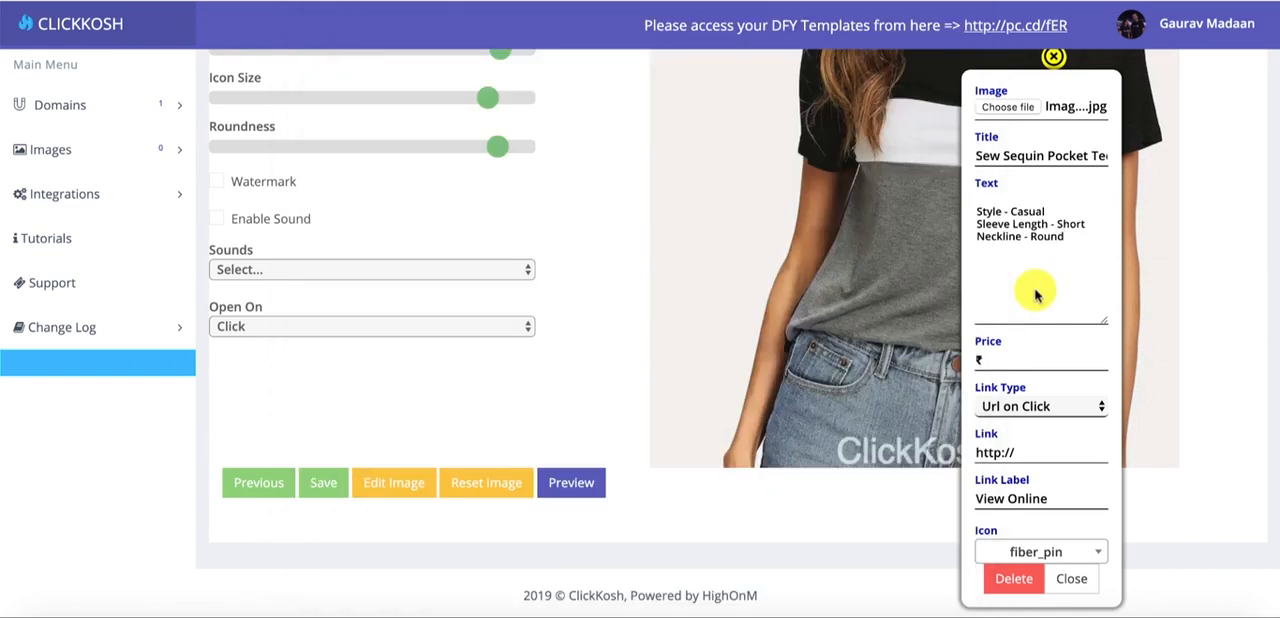
- Replace the hotspot's text with the note's full tee description, from Color - Multicolor to Neckline - Round, and set the price to $19
{"action": "key", "text": "super+Tab"}
{"action": "left_click", "coordinate": [548, 135]}
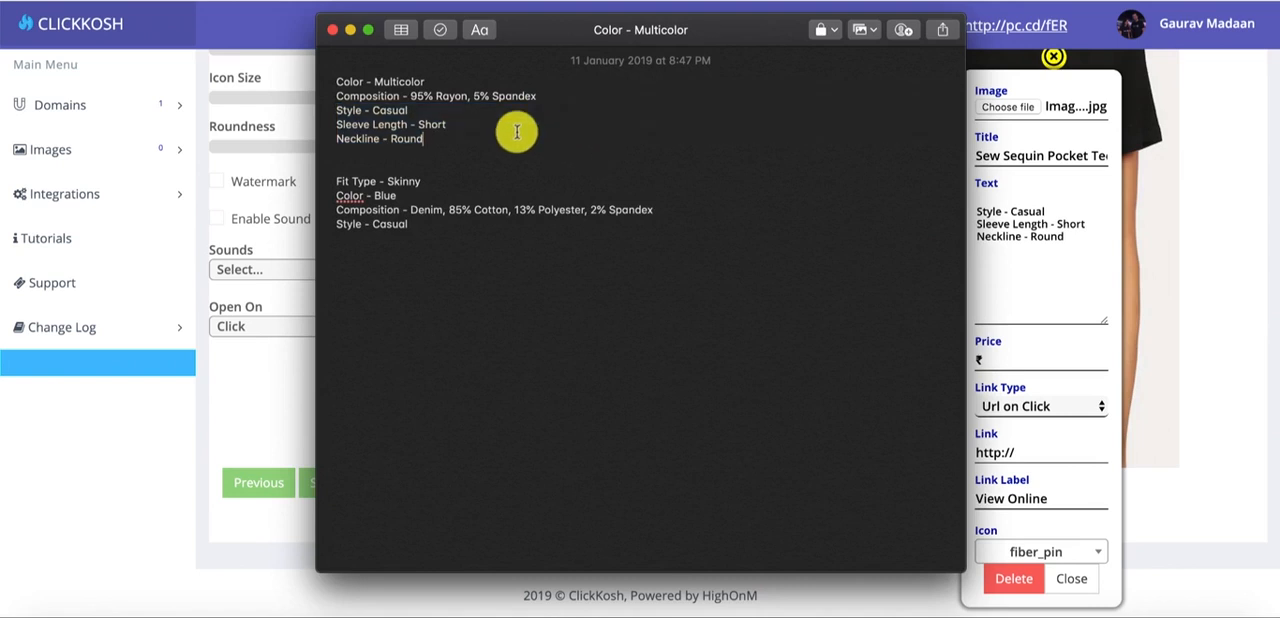
{"action": "left_click_drag", "start_coordinate": [517, 132], "coordinate": [254, 34]}
{"action": "left_click", "coordinate": [1068, 291]}
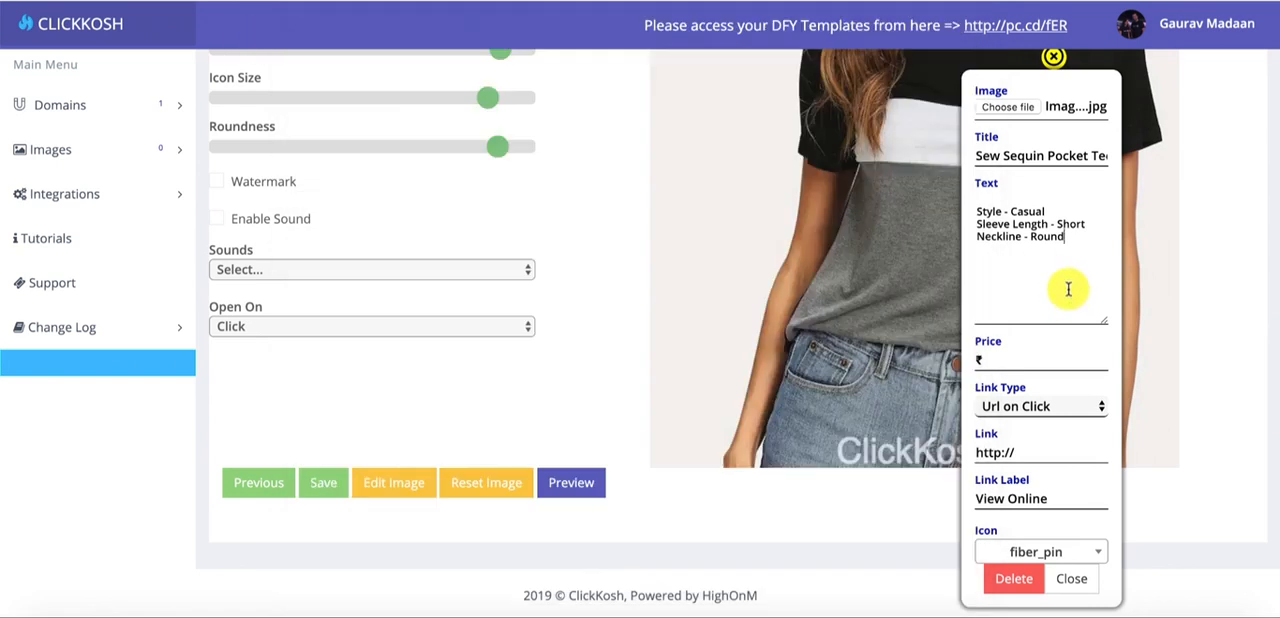
{"action": "key", "text": "super+a"}
{"action": "key", "text": "super+v"}
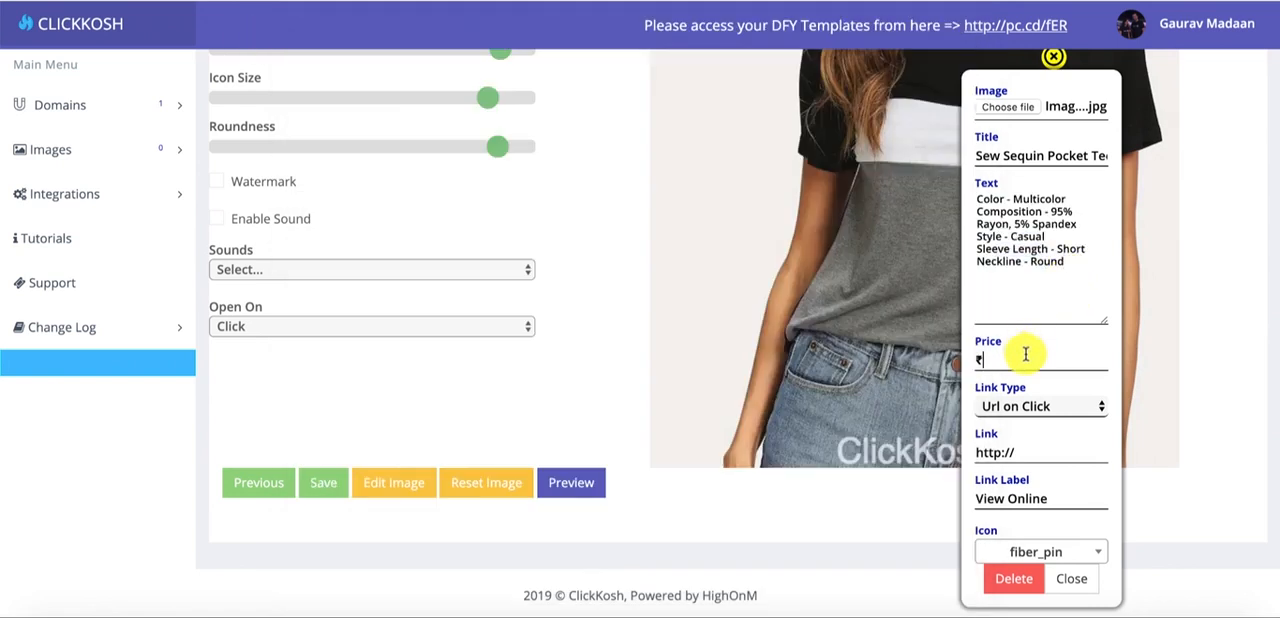
{"action": "key", "text": "BackSpace"}
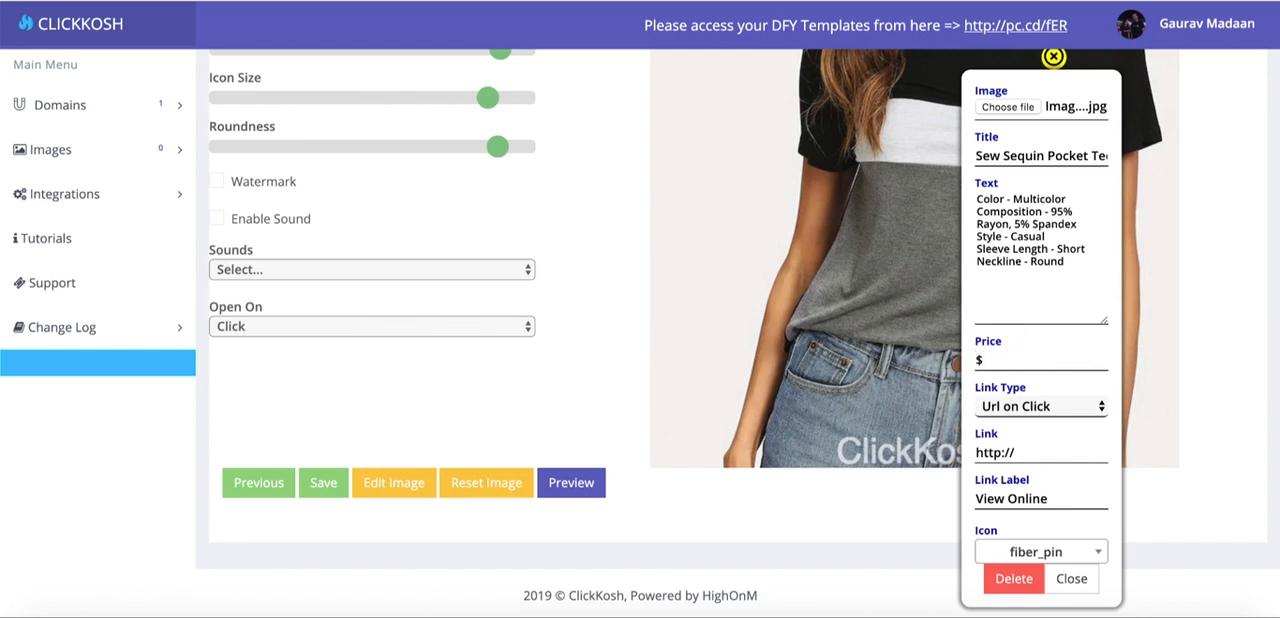
- Try the Email on Click and Call on Click link types, and return the link type to Url on Click
{"action": "left_click", "coordinate": [1047, 404]}
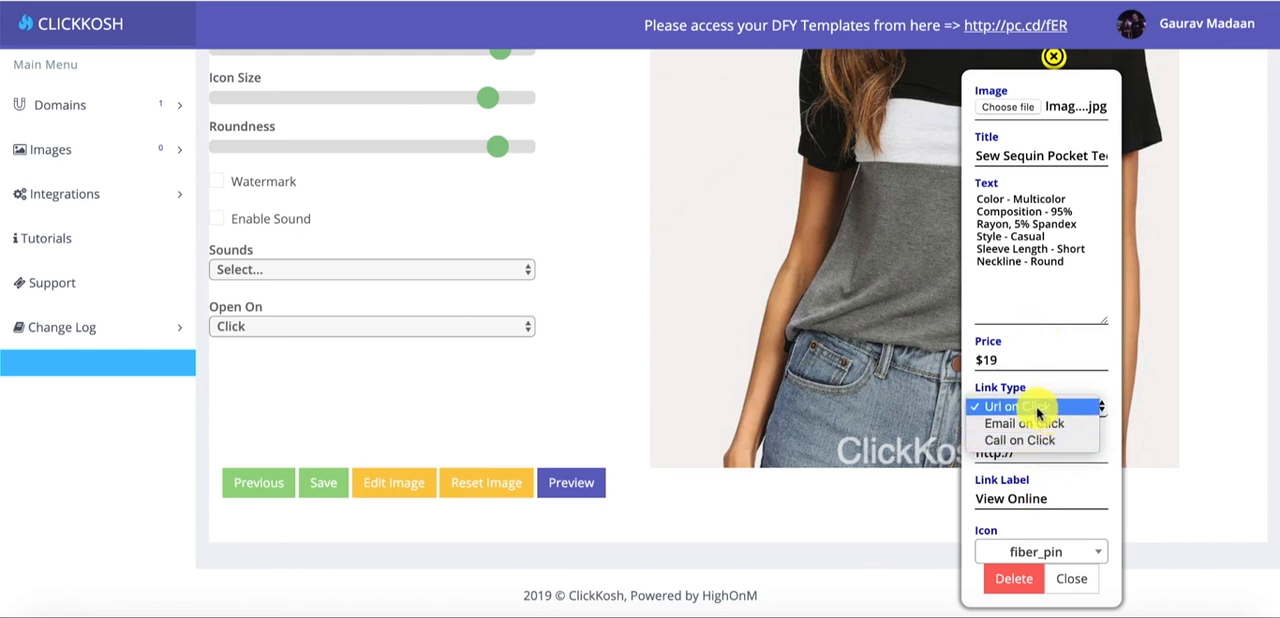
{"action": "left_click", "coordinate": [1063, 408]}
{"action": "left_click", "coordinate": [1061, 408]}
{"action": "left_click", "coordinate": [1053, 424]}
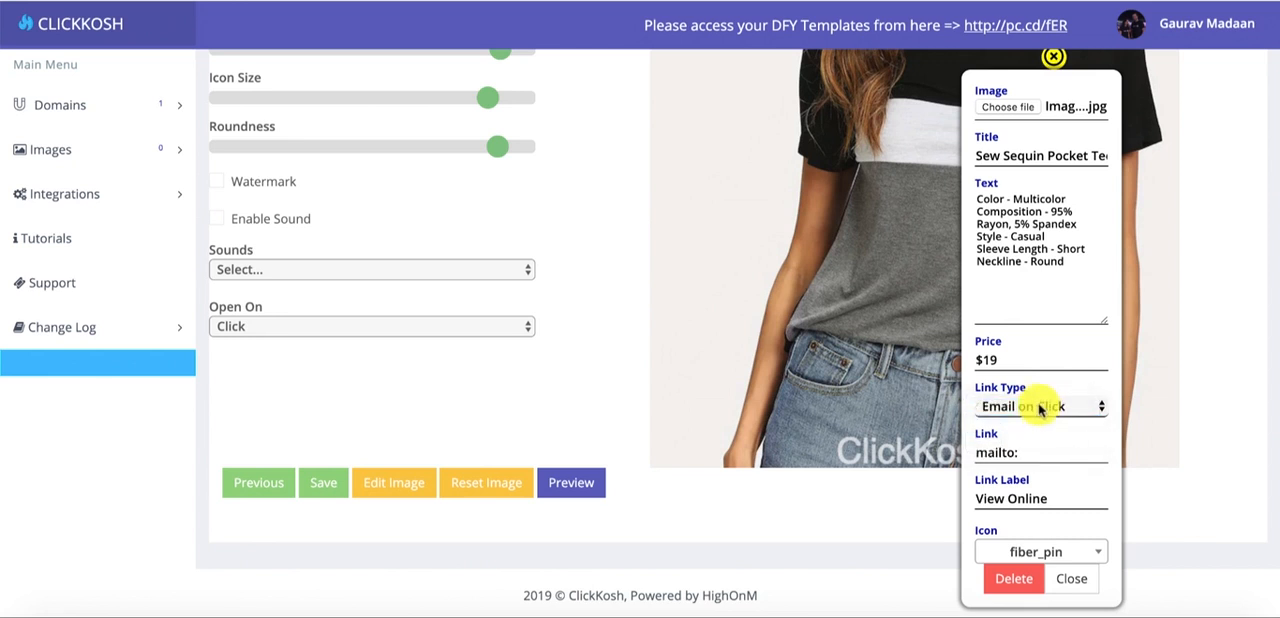
{"action": "left_click", "coordinate": [1041, 409]}
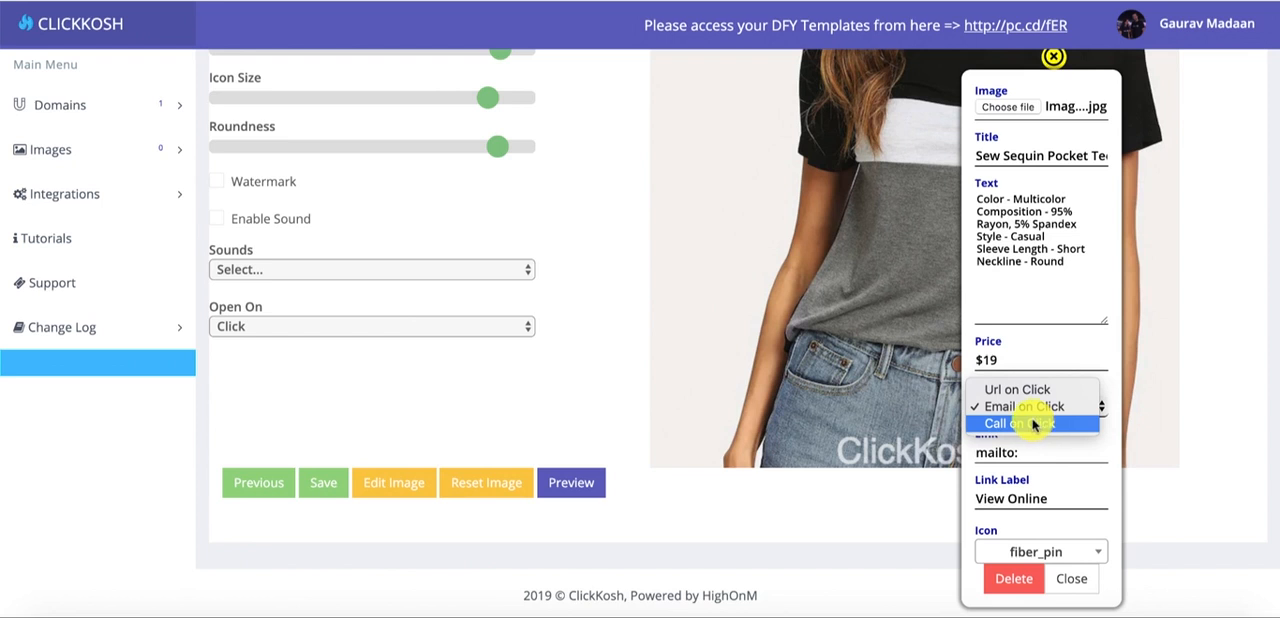
{"action": "left_click", "coordinate": [1036, 424]}
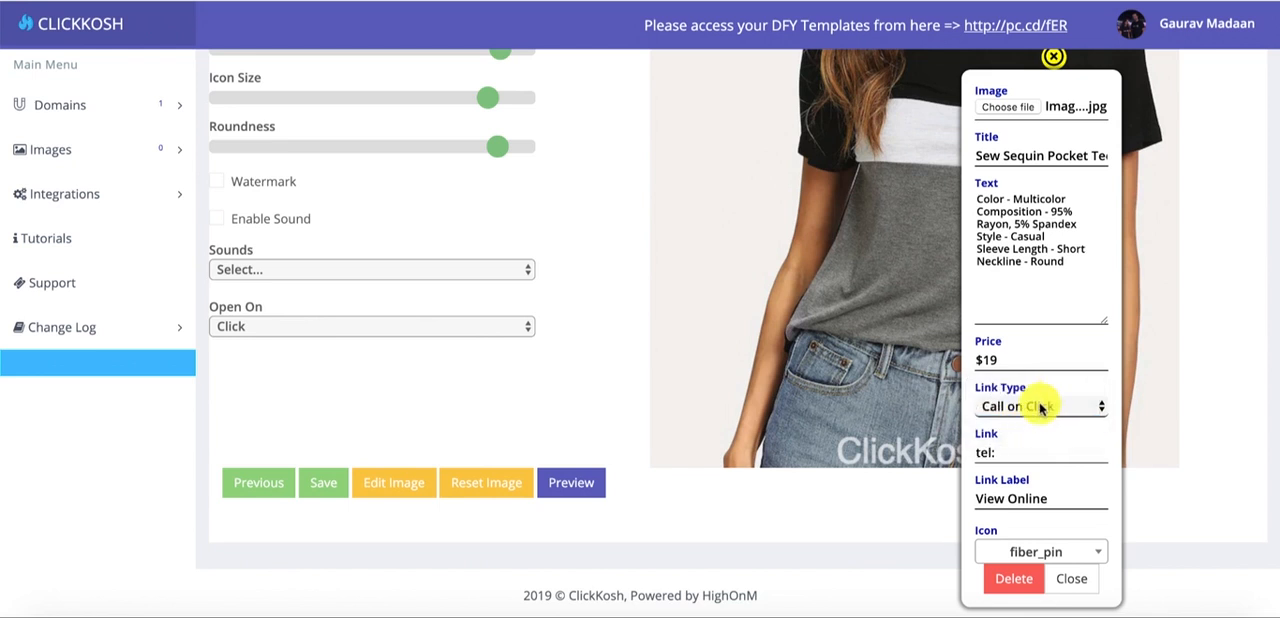
{"action": "left_click", "coordinate": [1040, 407]}
{"action": "left_click", "coordinate": [1052, 369]}
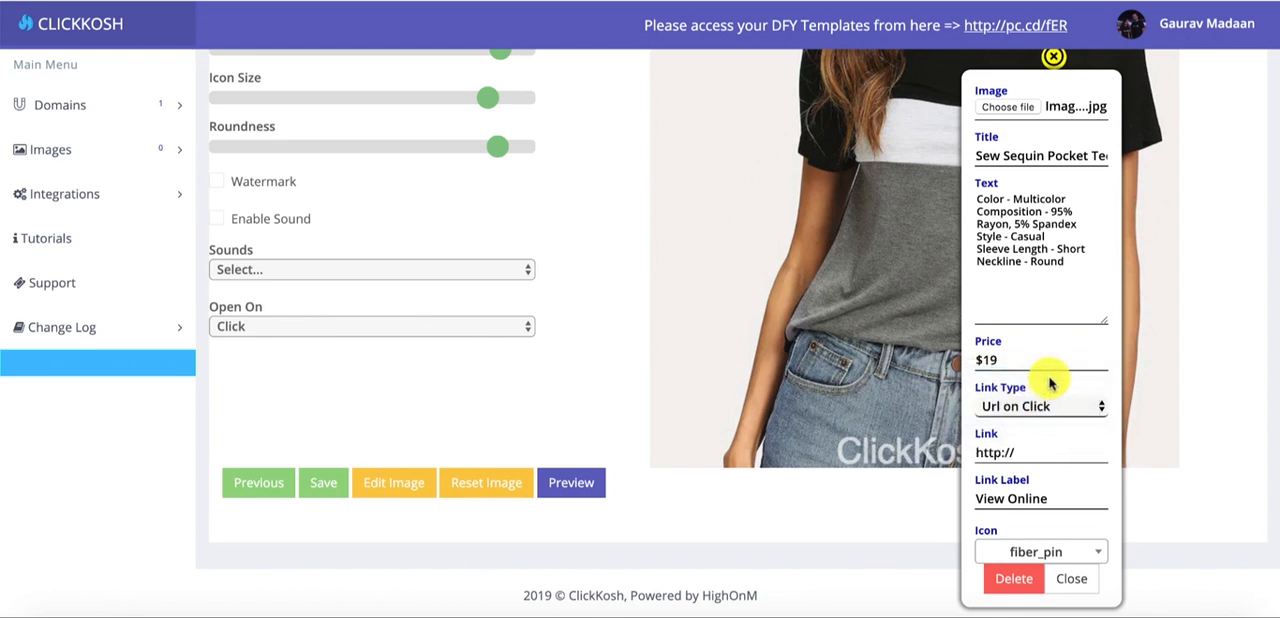
- Replace the hotspot's link with the address of the SHEIN Cut And Sew Sequin Pocket Tee product page
{"action": "left_click", "coordinate": [1043, 447]}
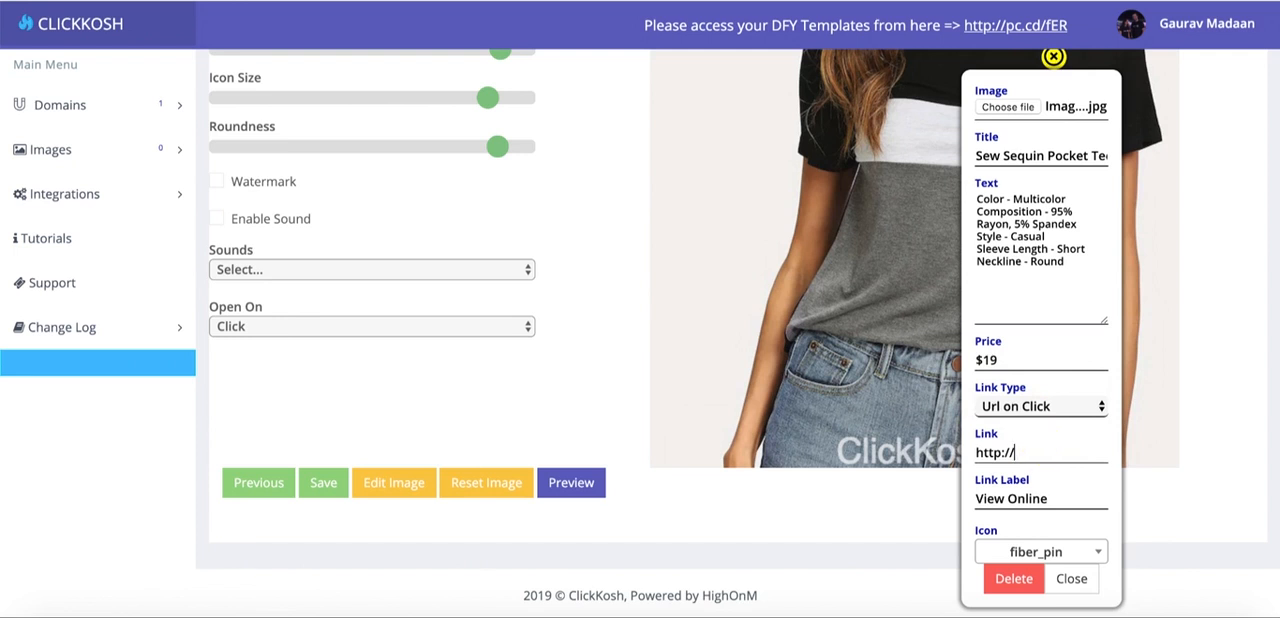
{"action": "key", "text": "ctrl+Tab"}
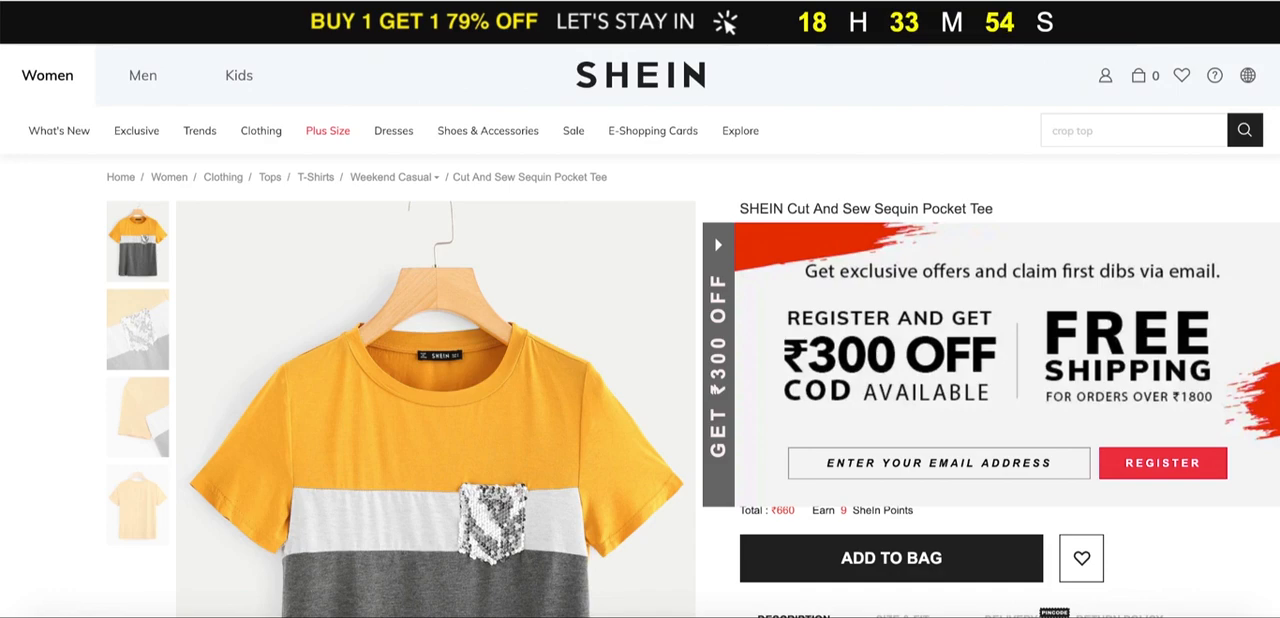
{"action": "key", "text": "ctrl+shift+Tab"}
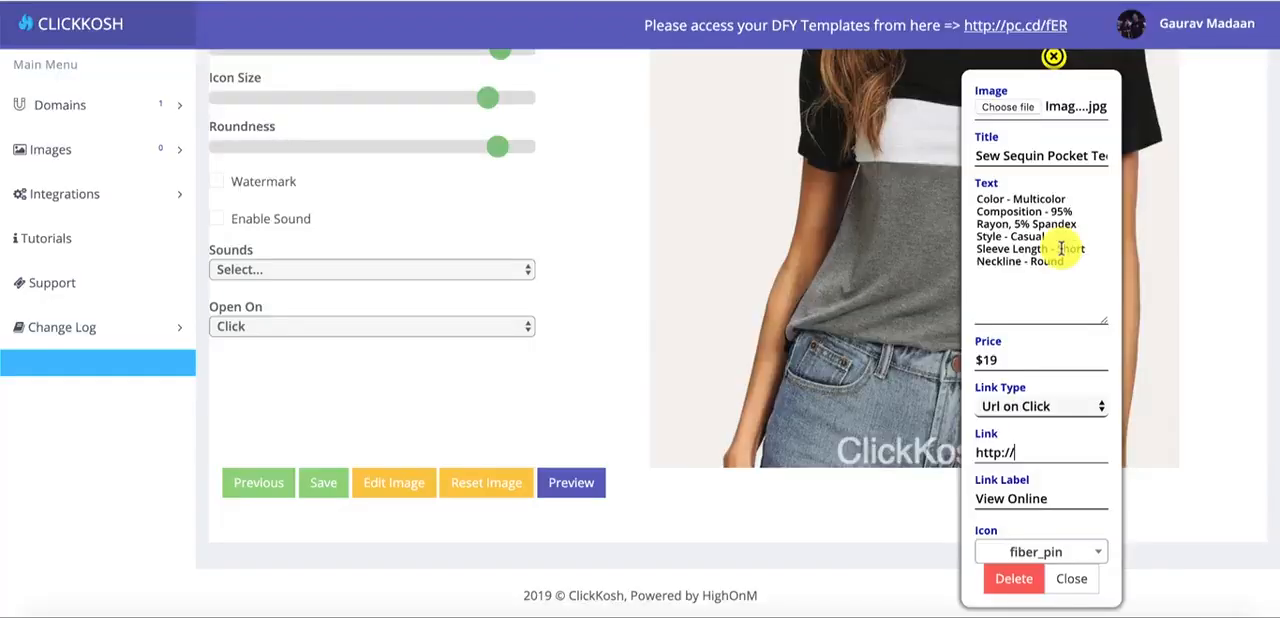
{"action": "left_click_drag", "start_coordinate": [1041, 450], "coordinate": [886, 449]}
{"action": "key", "text": "ctrl+v"}
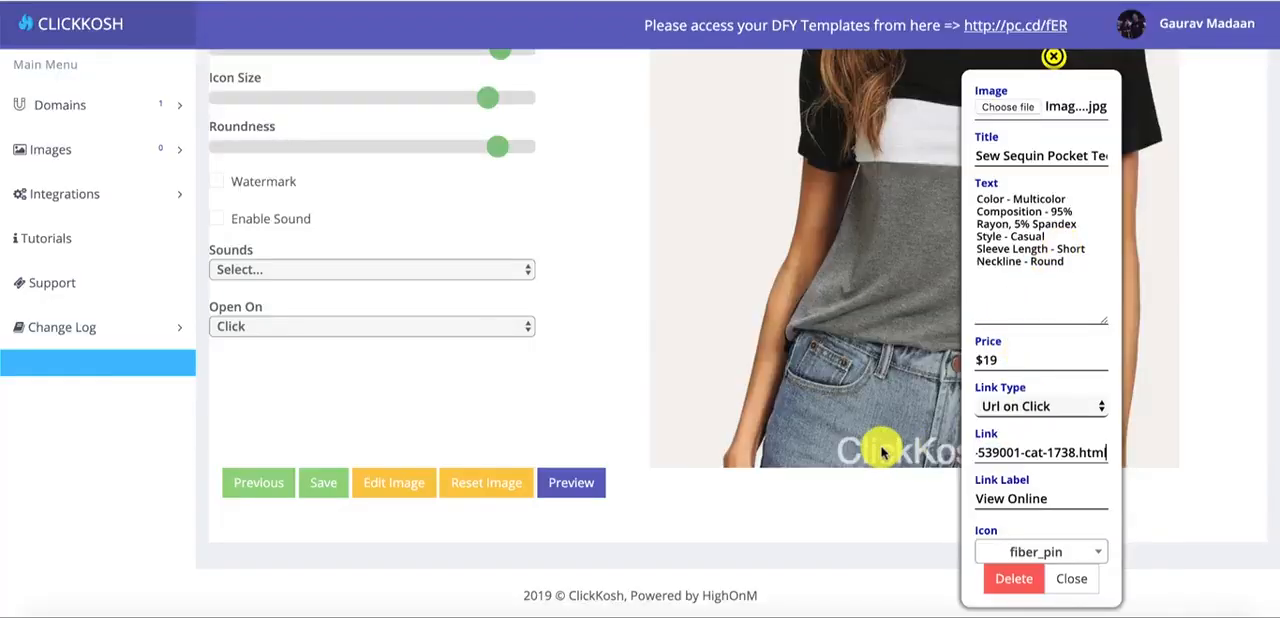
- Set the hotspot's link label to Shop Now and close the hotspot's settings
{"action": "left_click_drag", "start_coordinate": [1044, 503], "coordinate": [891, 503]}
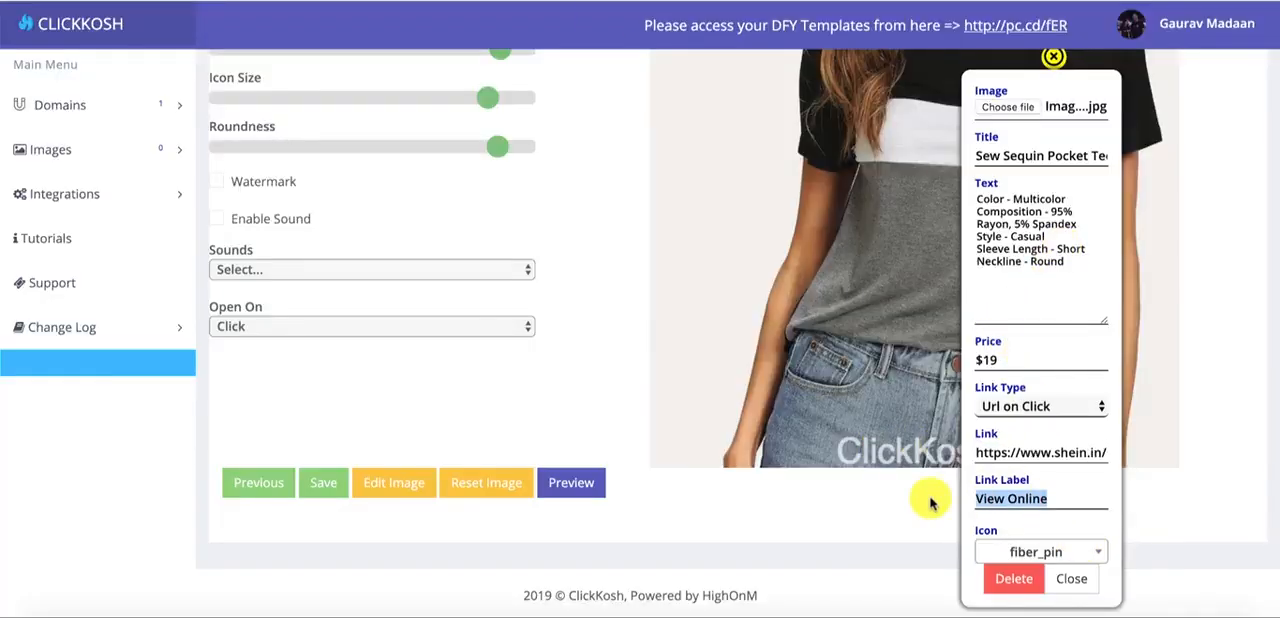
{"action": "type", "text": "Shop Now"}
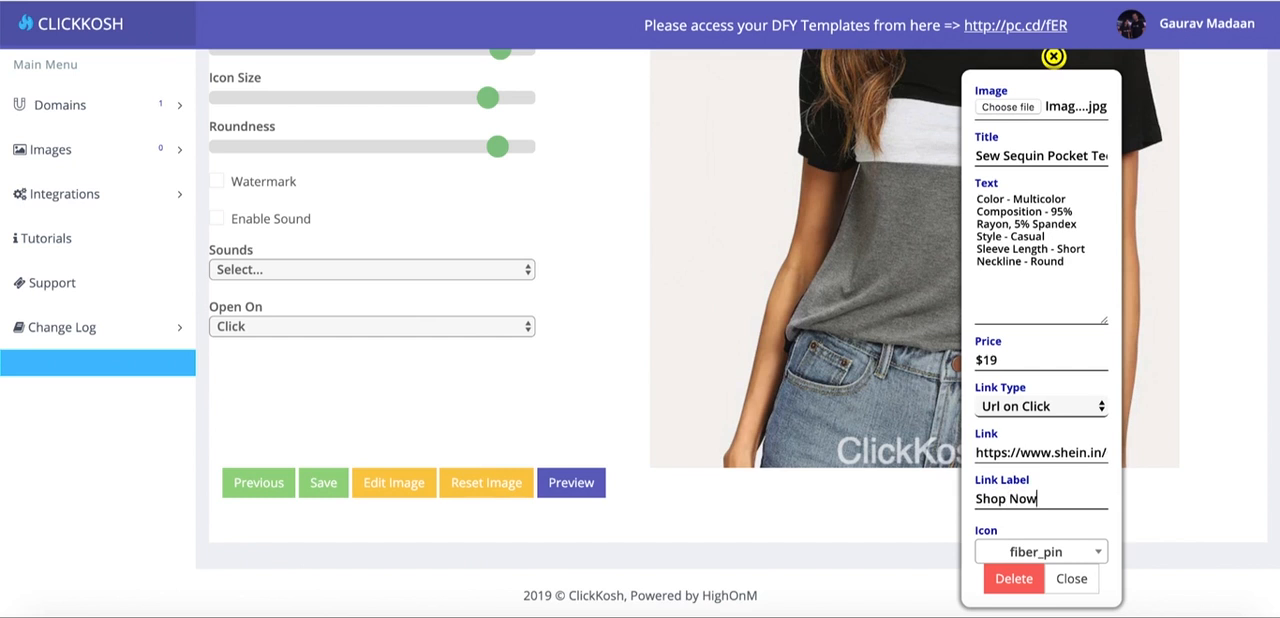
{"action": "left_click", "coordinate": [1071, 579]}
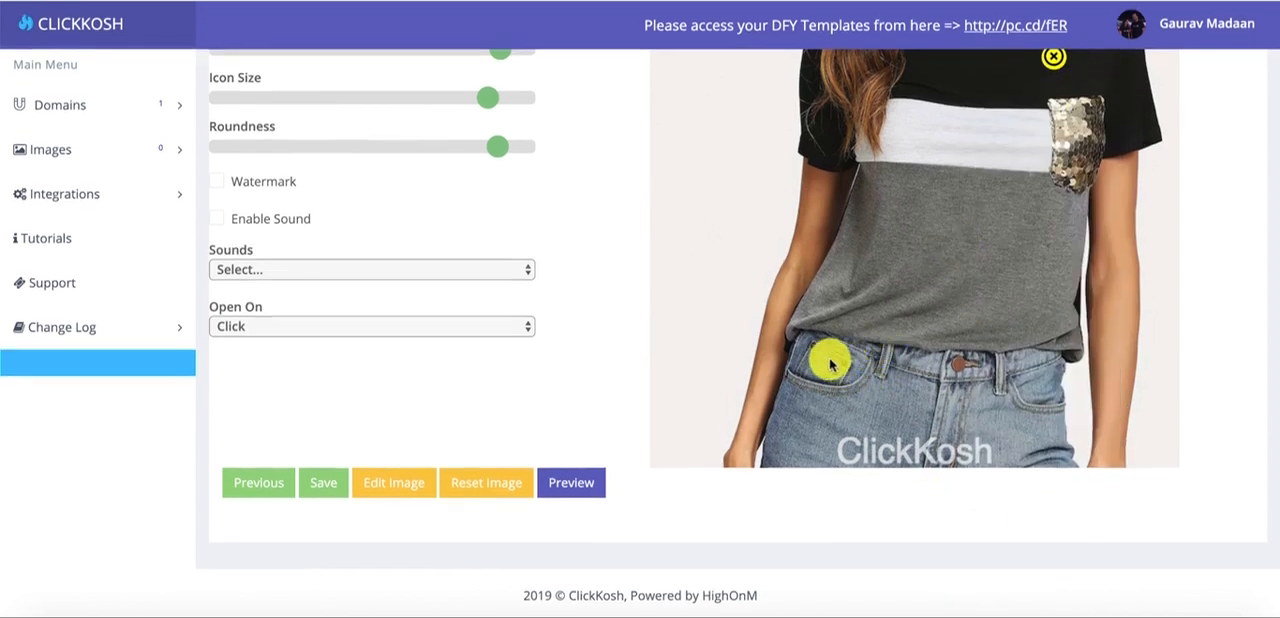
- Preview the shoppable image and open the hotspot's product card to check its image, title, description, price and link label
{"action": "scroll", "coordinate": [895, 162], "scroll_direction": "up", "scroll_amount": 3}
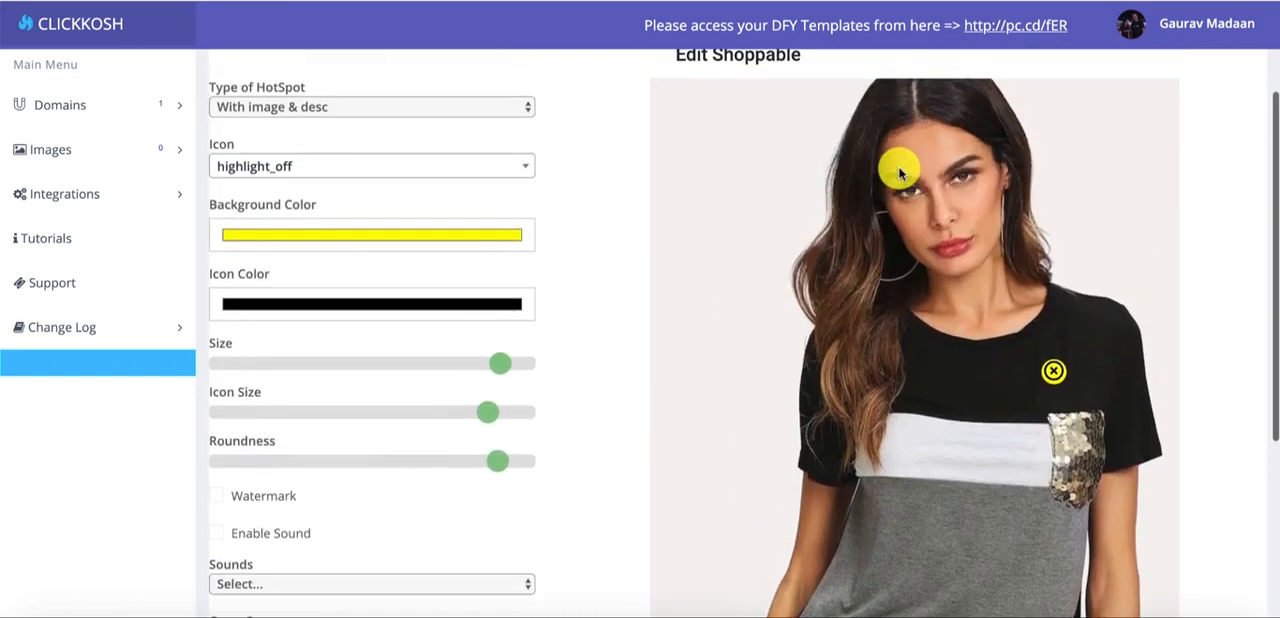
{"action": "scroll", "coordinate": [900, 170], "scroll_direction": "down", "scroll_amount": 2}
{"action": "scroll", "coordinate": [735, 225], "scroll_direction": "down", "scroll_amount": 2}
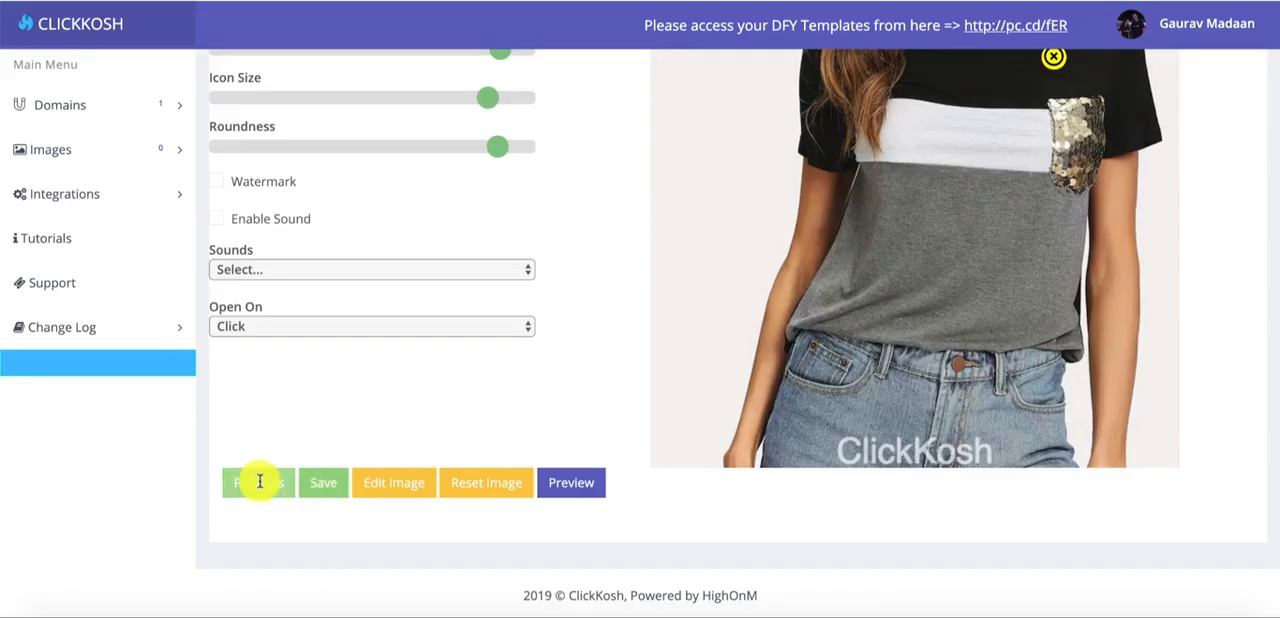
{"action": "left_click", "coordinate": [580, 478]}
{"action": "scroll", "coordinate": [706, 330], "scroll_direction": "down", "scroll_amount": 2}
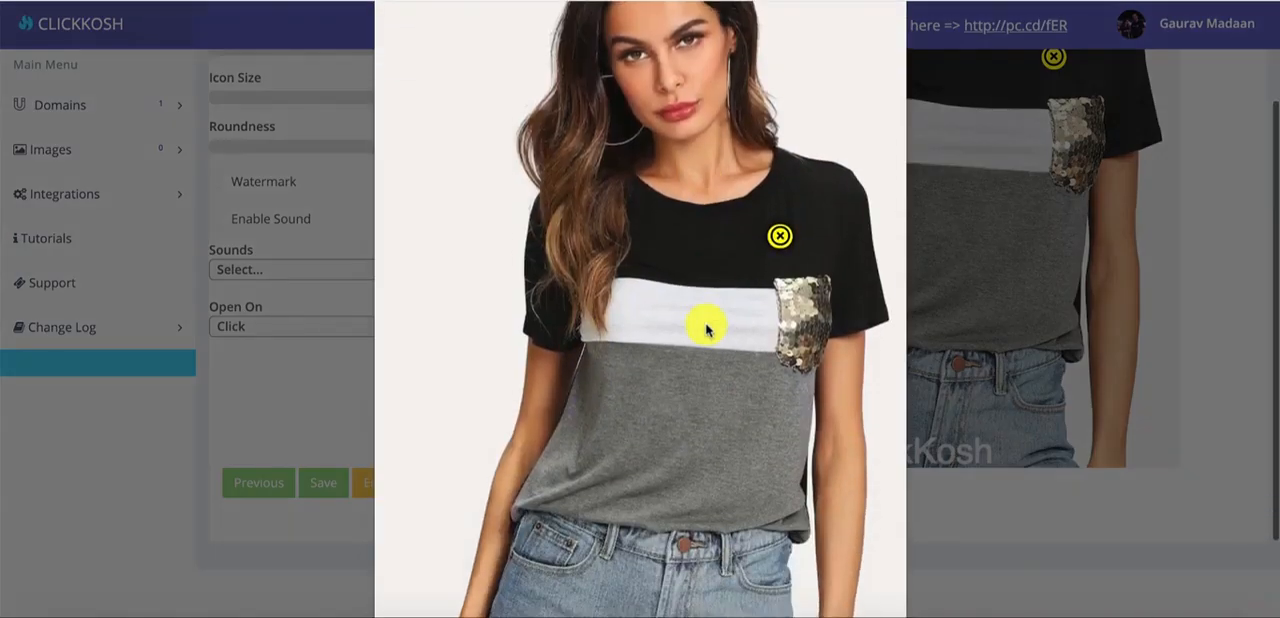
{"action": "left_click", "coordinate": [780, 236]}
{"action": "scroll", "coordinate": [780, 245], "scroll_direction": "down", "scroll_amount": 2}
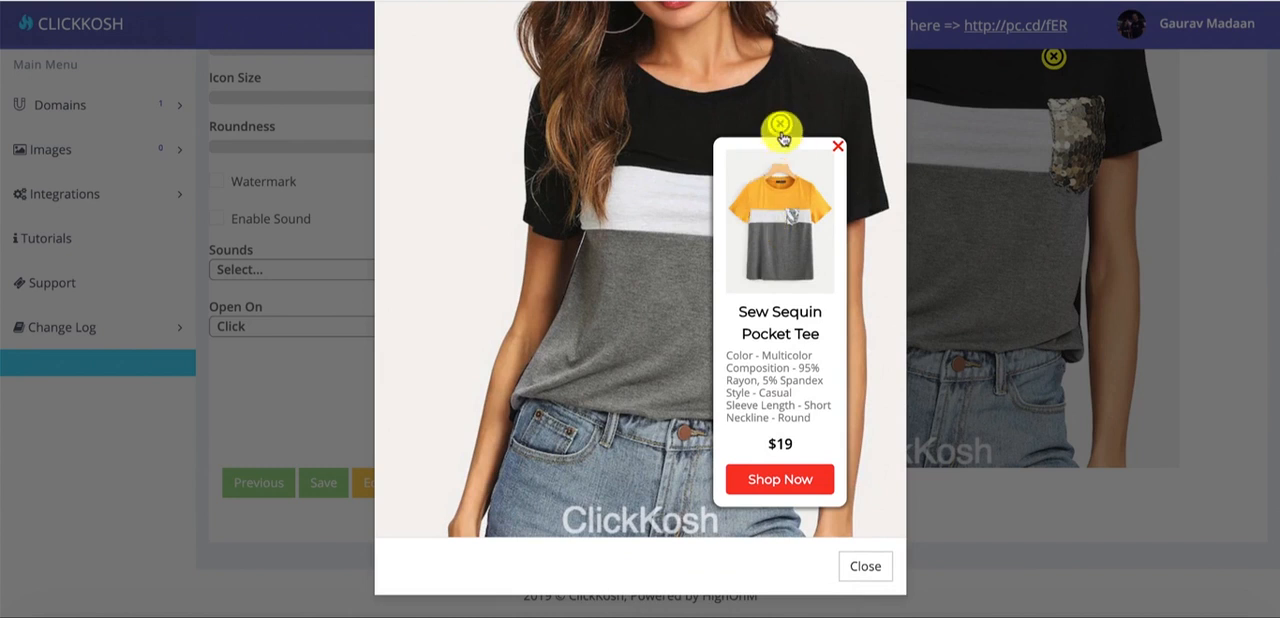
{"action": "scroll", "coordinate": [742, 110], "scroll_direction": "up", "scroll_amount": 2}
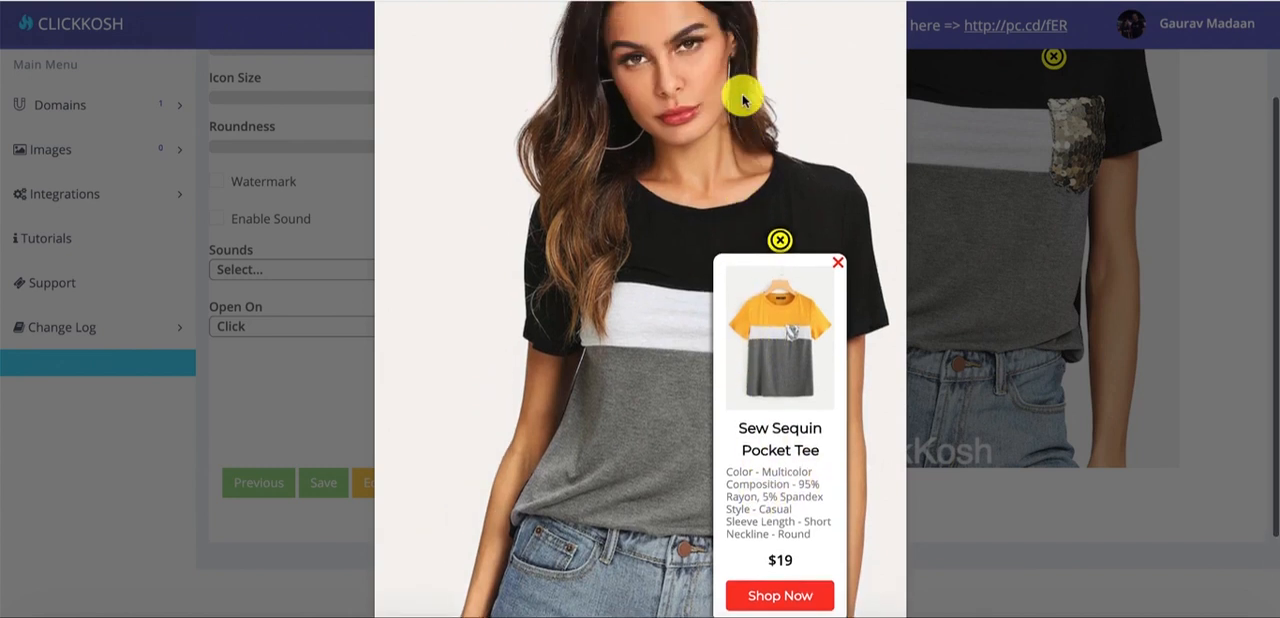
{"action": "scroll", "coordinate": [742, 100], "scroll_direction": "down", "scroll_amount": 2}
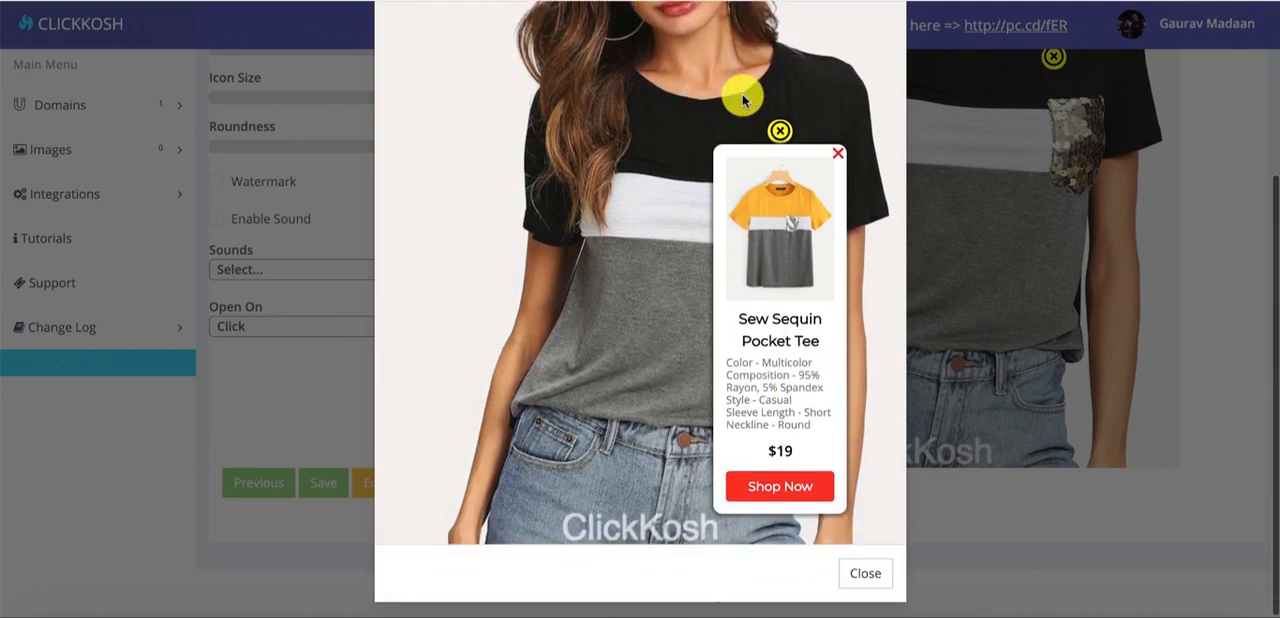
- Close and reopen the product card in the preview to test the hotspot, and close the preview
{"action": "left_click", "coordinate": [838, 153]}
{"action": "left_click", "coordinate": [779, 131]}
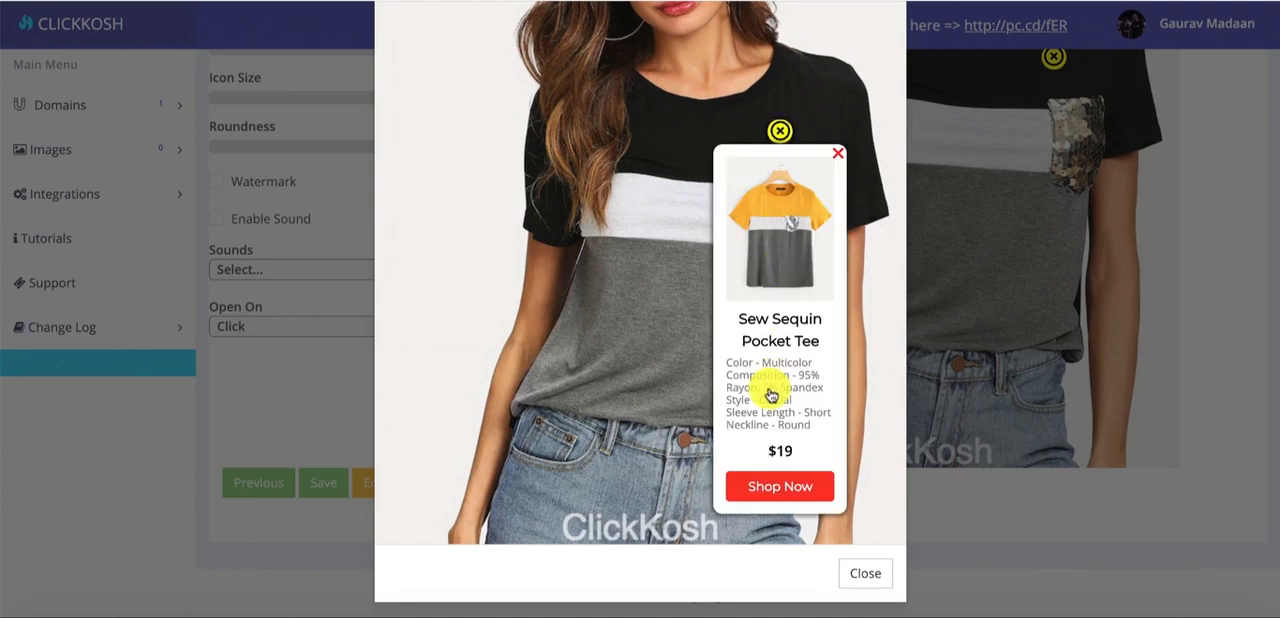
{"action": "left_click_drag", "start_coordinate": [724, 358], "coordinate": [794, 425]}
{"action": "left_click", "coordinate": [794, 428]}
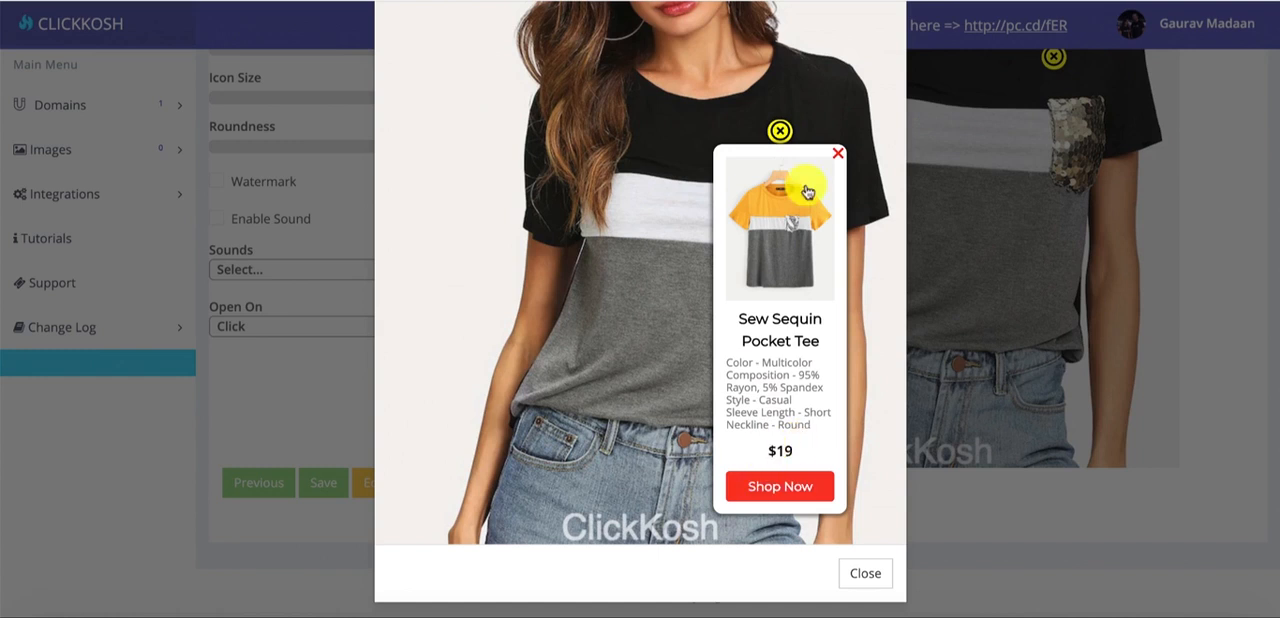
{"action": "left_click", "coordinate": [837, 154]}
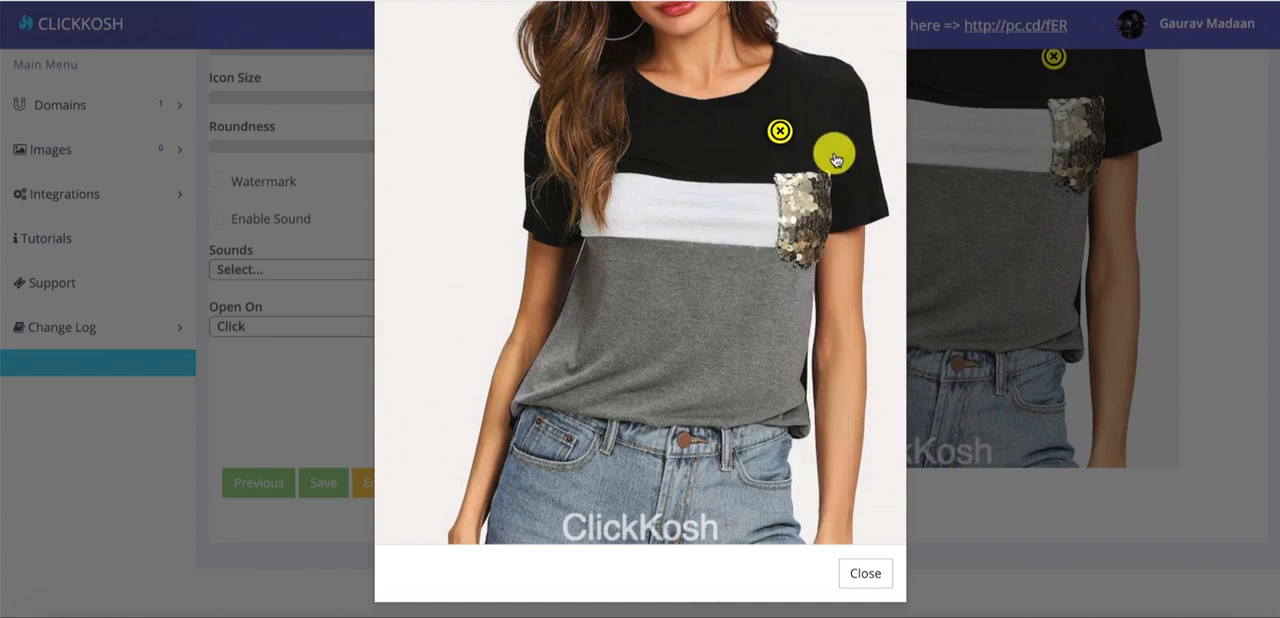
{"action": "left_click", "coordinate": [780, 131]}
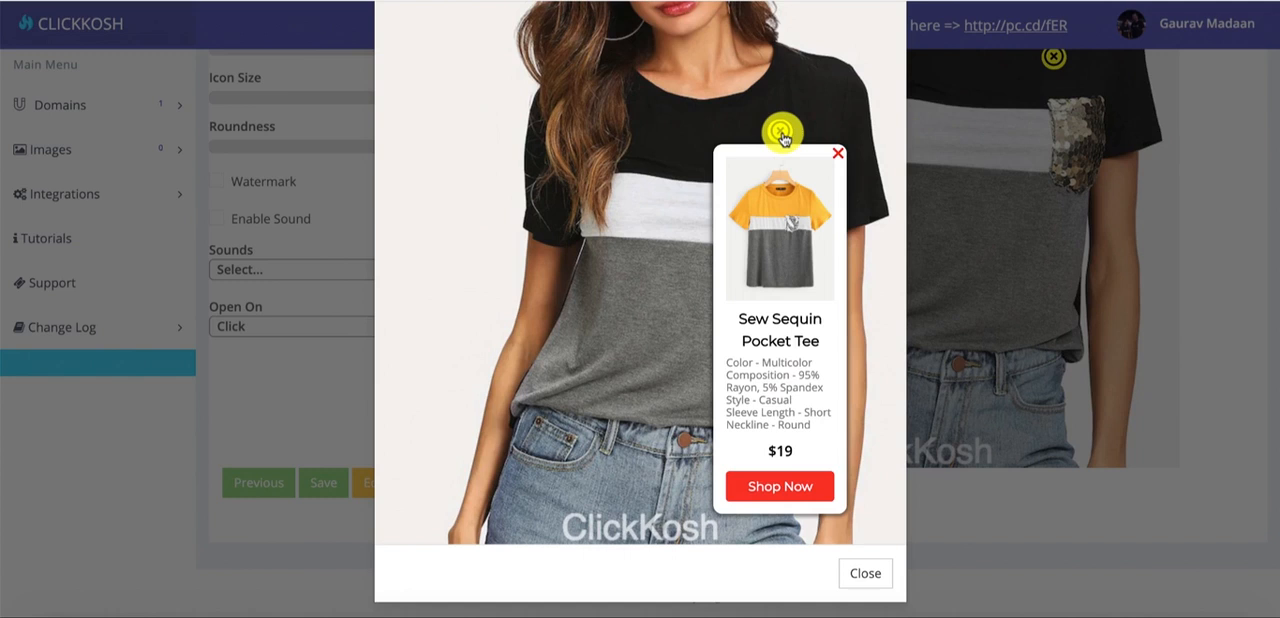
{"action": "left_click", "coordinate": [837, 154]}
{"action": "scroll", "coordinate": [837, 157], "scroll_direction": "up", "scroll_amount": 5}
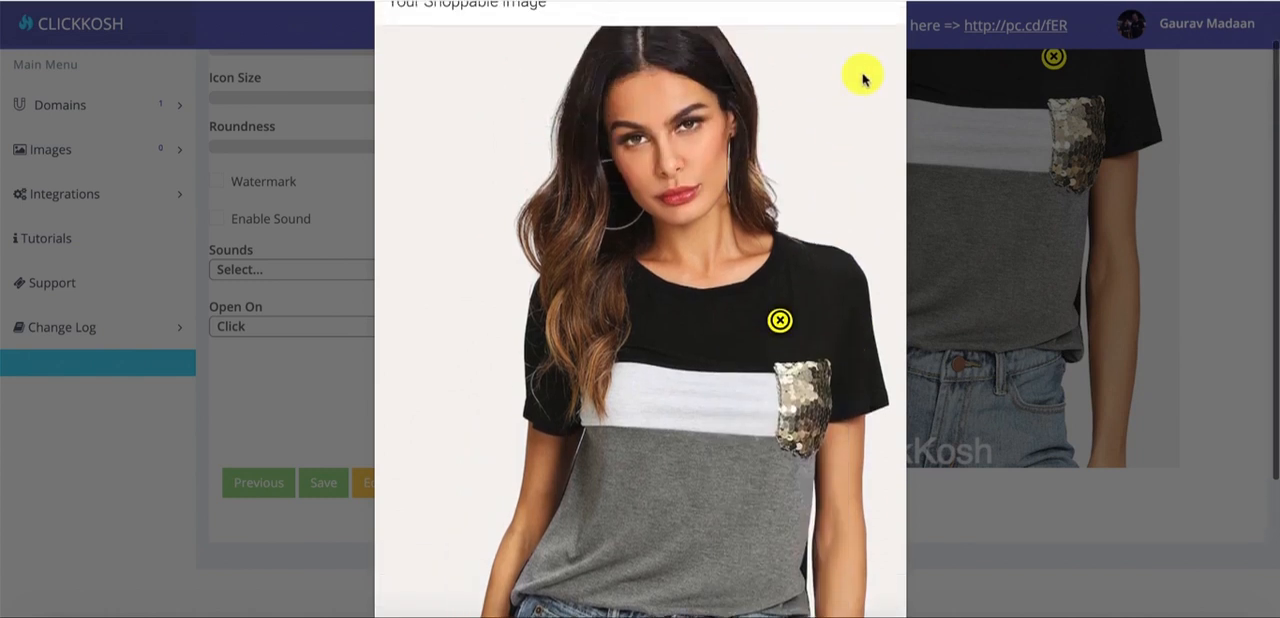
{"action": "left_click", "coordinate": [880, 55]}
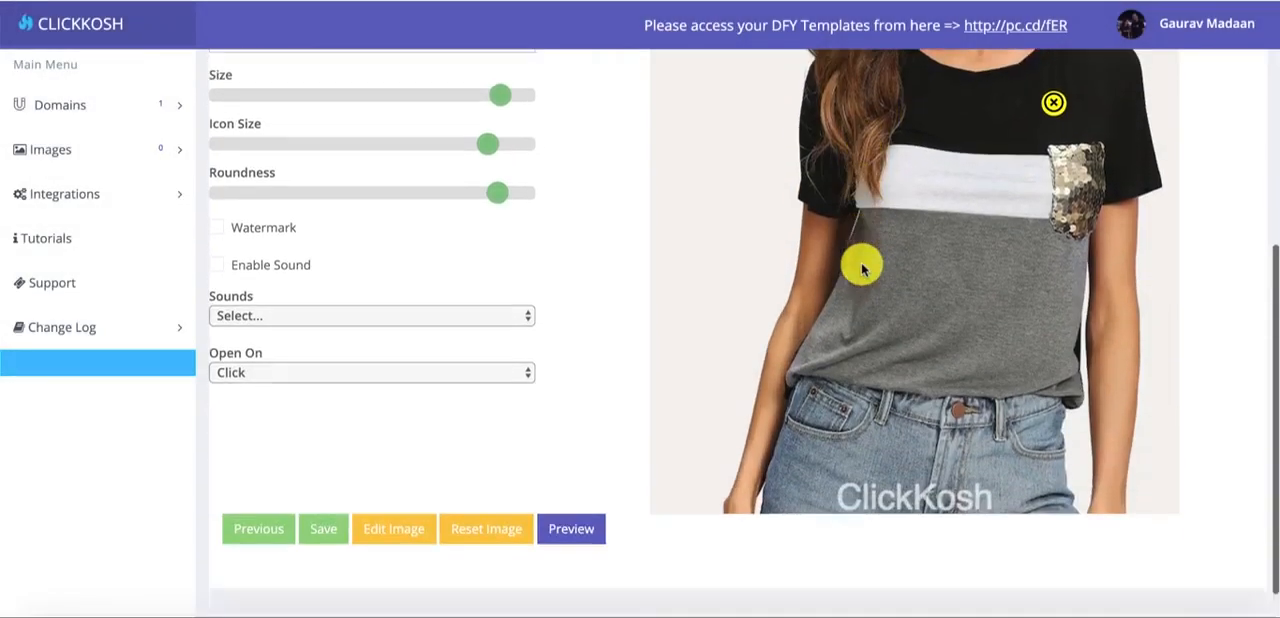
- Open the shoppable image in the photo editor and bring up the Signature effects
{"action": "left_click", "coordinate": [406, 515]}
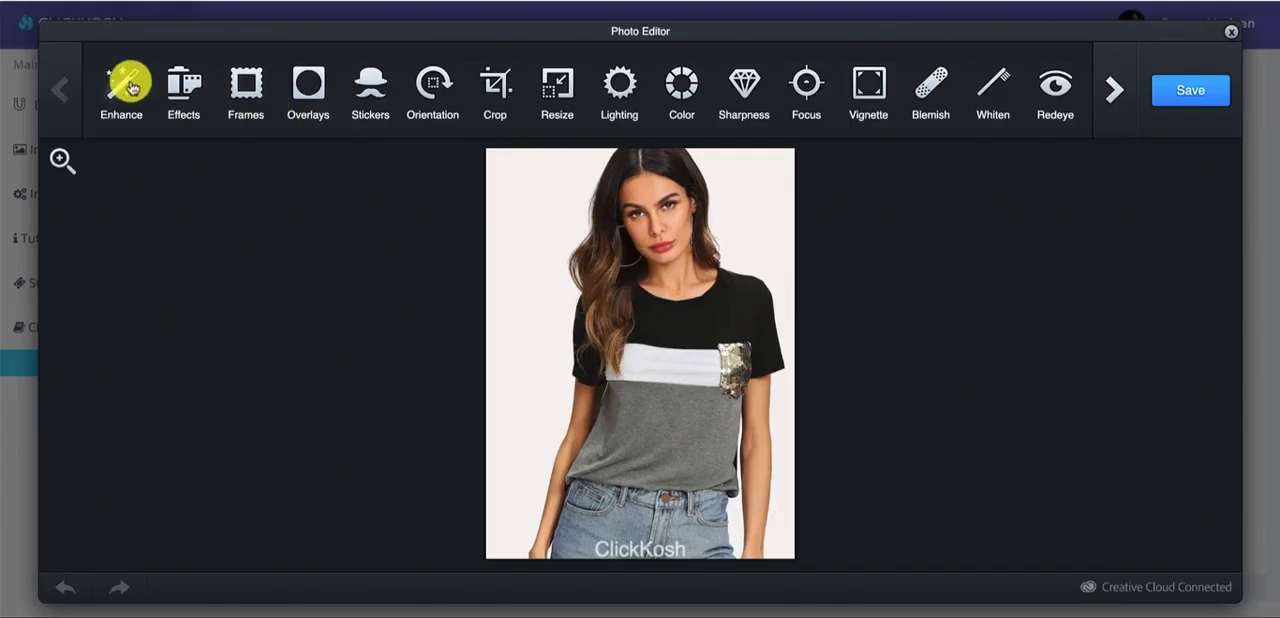
{"action": "left_click", "coordinate": [130, 88]}
{"action": "left_click", "coordinate": [103, 91]}
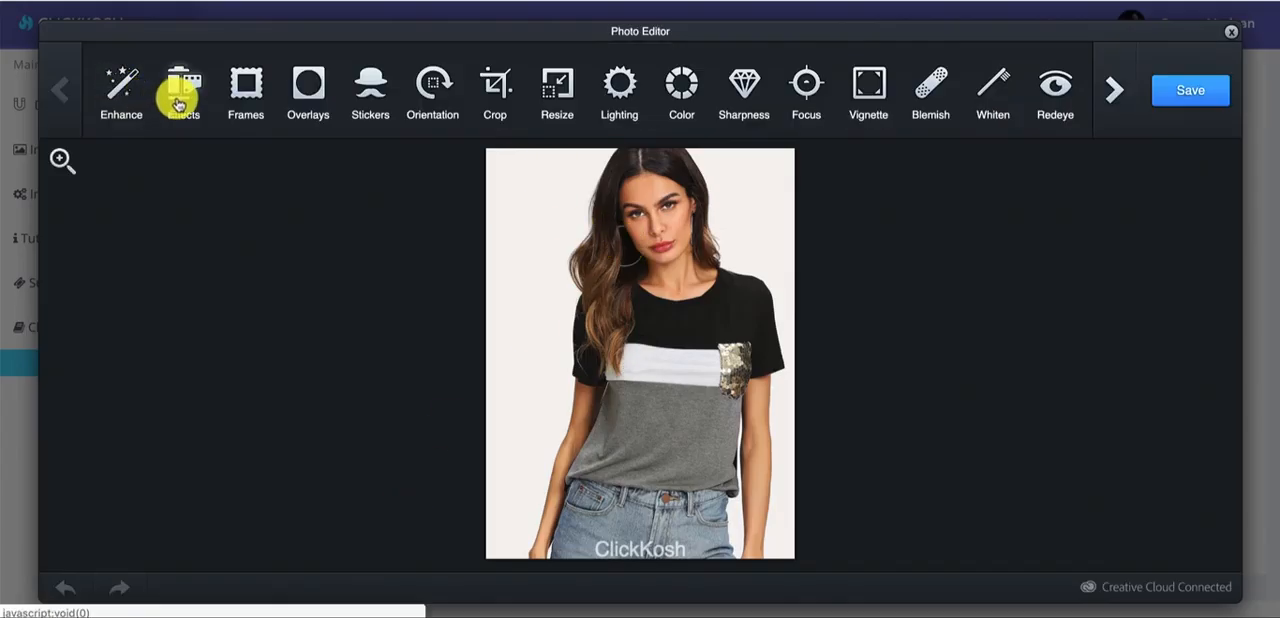
{"action": "left_click", "coordinate": [180, 88]}
{"action": "left_click", "coordinate": [263, 92]}
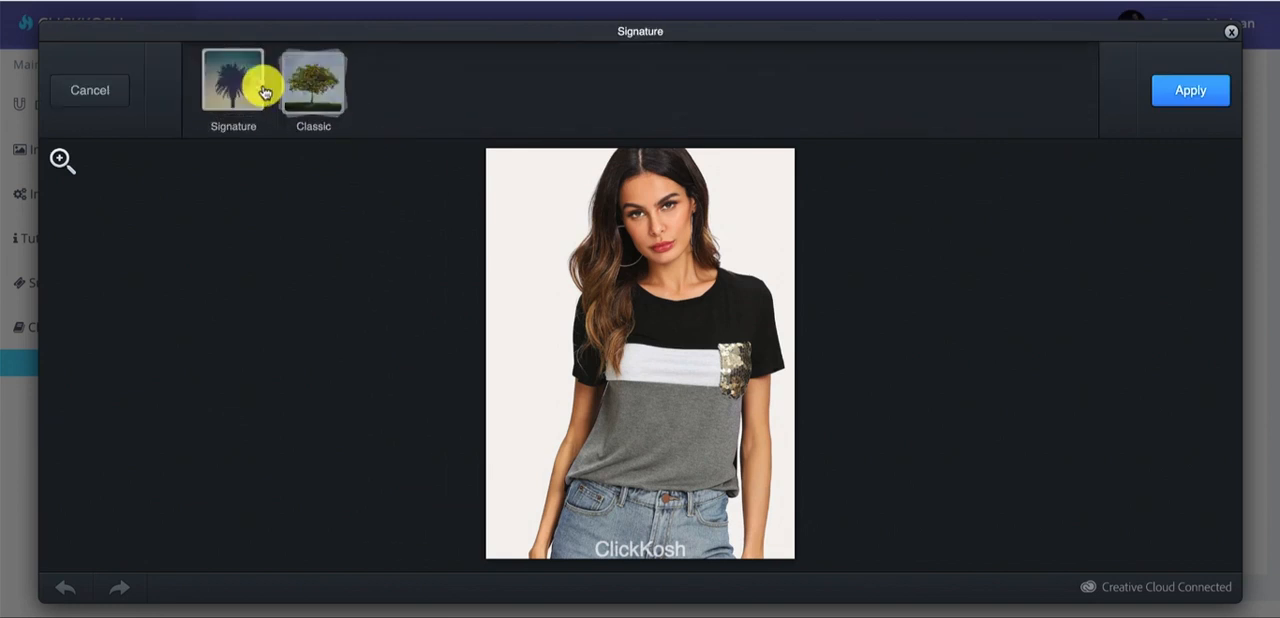
- Compare the Avenue, Lucky and Dean effects, apply Dean to the photo and save the edited image
{"action": "left_click", "coordinate": [296, 85]}
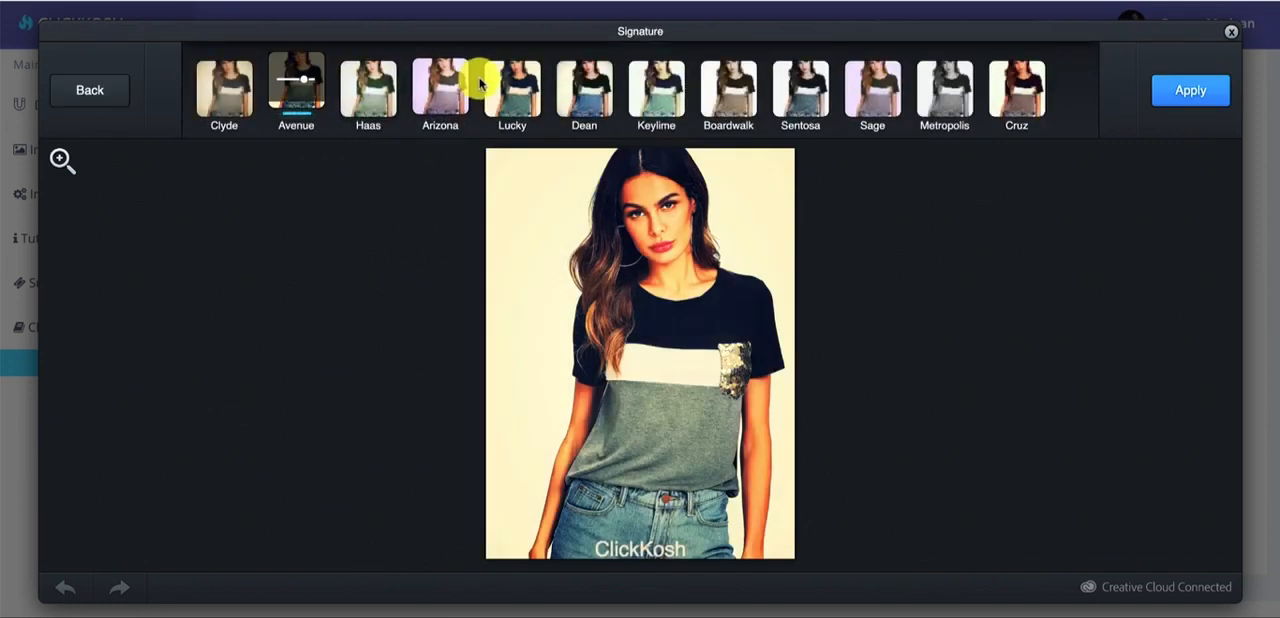
{"action": "left_click", "coordinate": [512, 86]}
{"action": "left_click", "coordinate": [584, 86]}
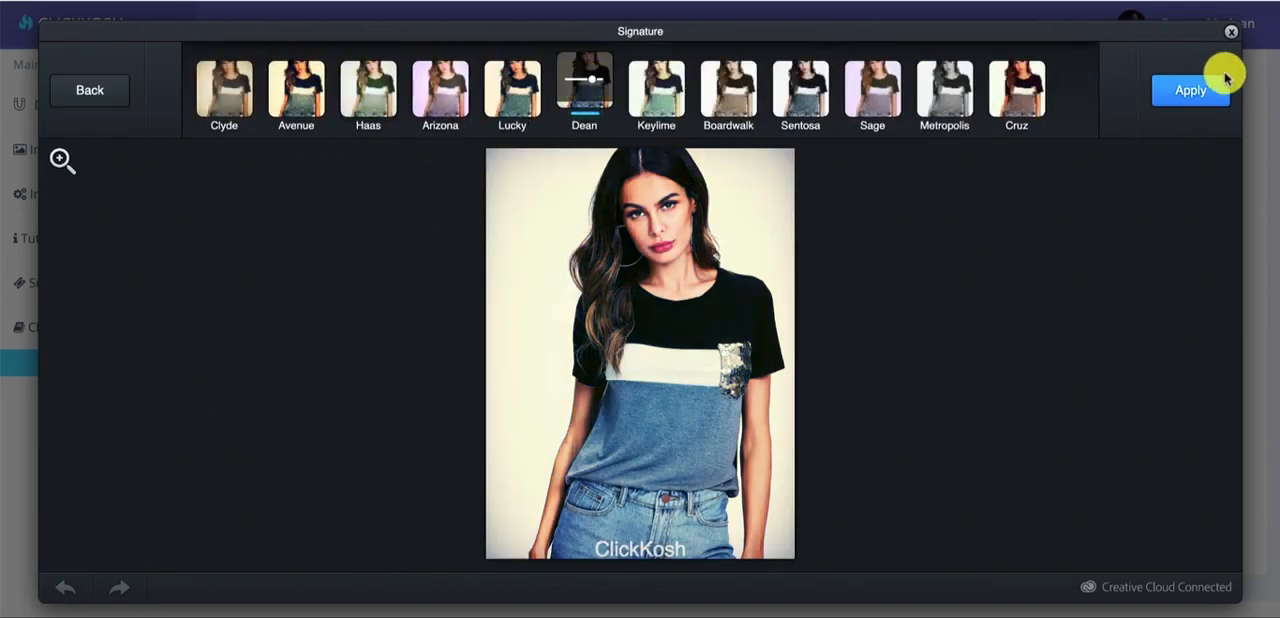
{"action": "left_click", "coordinate": [1190, 90]}
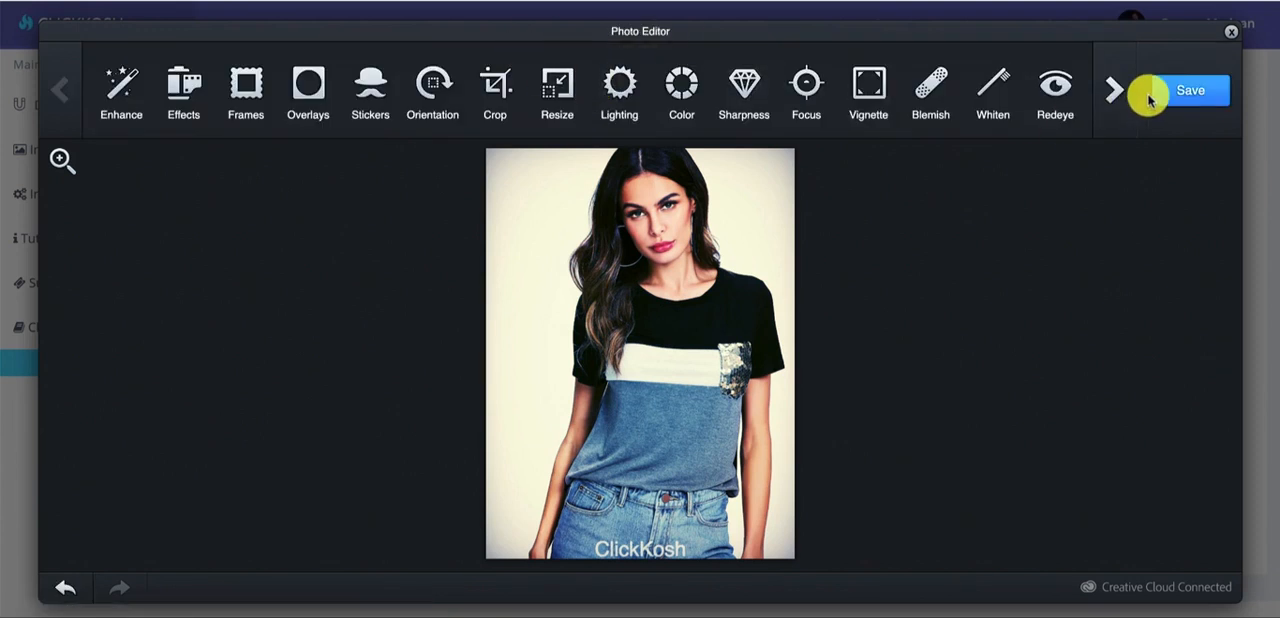
{"action": "left_click", "coordinate": [1170, 95]}
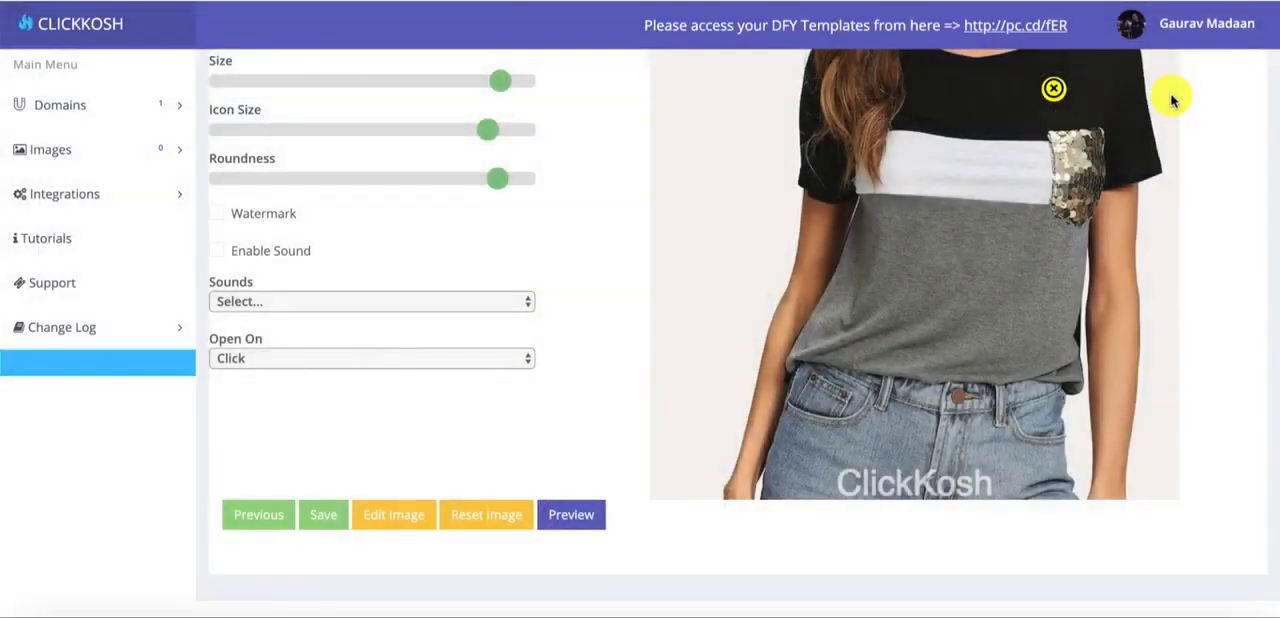
- Enable sound for the hotspot and choose Snap as its sound
{"action": "scroll", "coordinate": [598, 172], "scroll_direction": "up", "scroll_amount": 2}
{"action": "scroll", "coordinate": [598, 172], "scroll_direction": "up", "scroll_amount": 3}
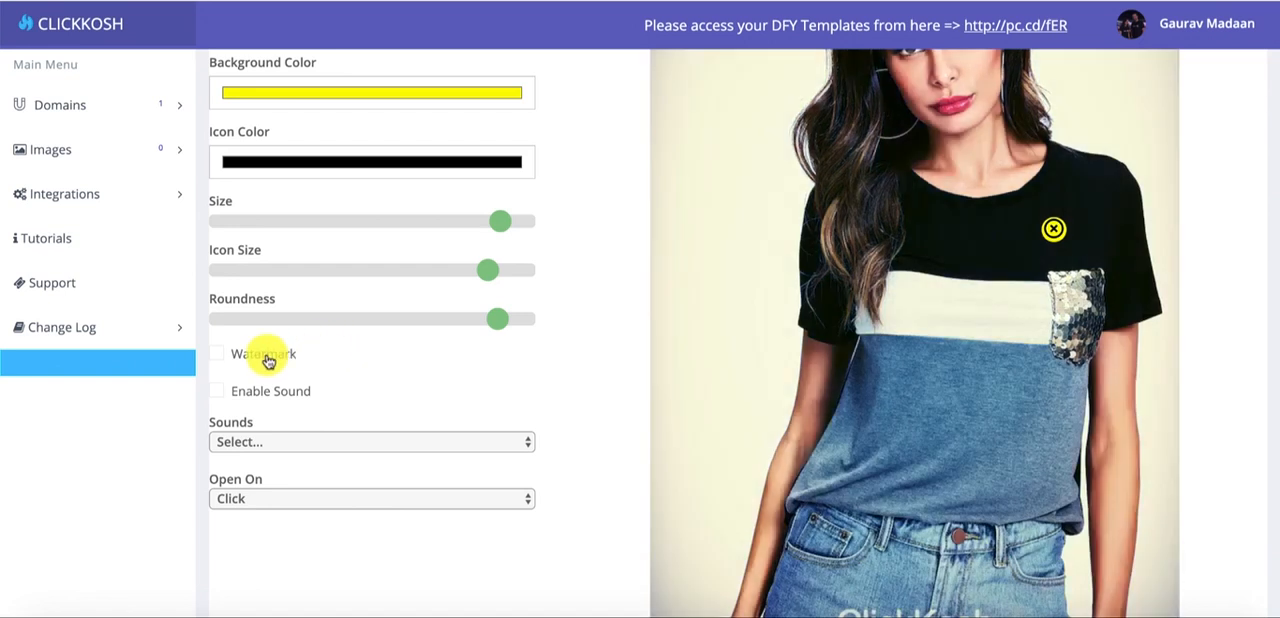
{"action": "scroll", "coordinate": [268, 358], "scroll_direction": "up", "scroll_amount": 2}
{"action": "scroll", "coordinate": [270, 358], "scroll_direction": "down", "scroll_amount": 3}
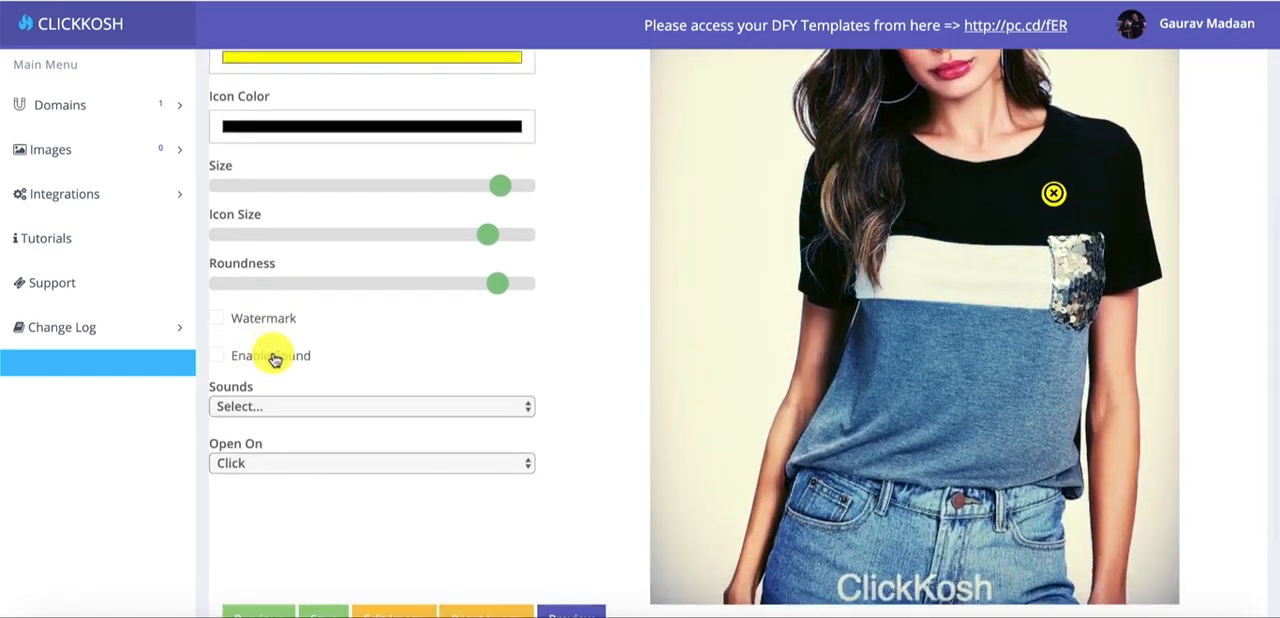
{"action": "scroll", "coordinate": [330, 352], "scroll_direction": "down", "scroll_amount": 3}
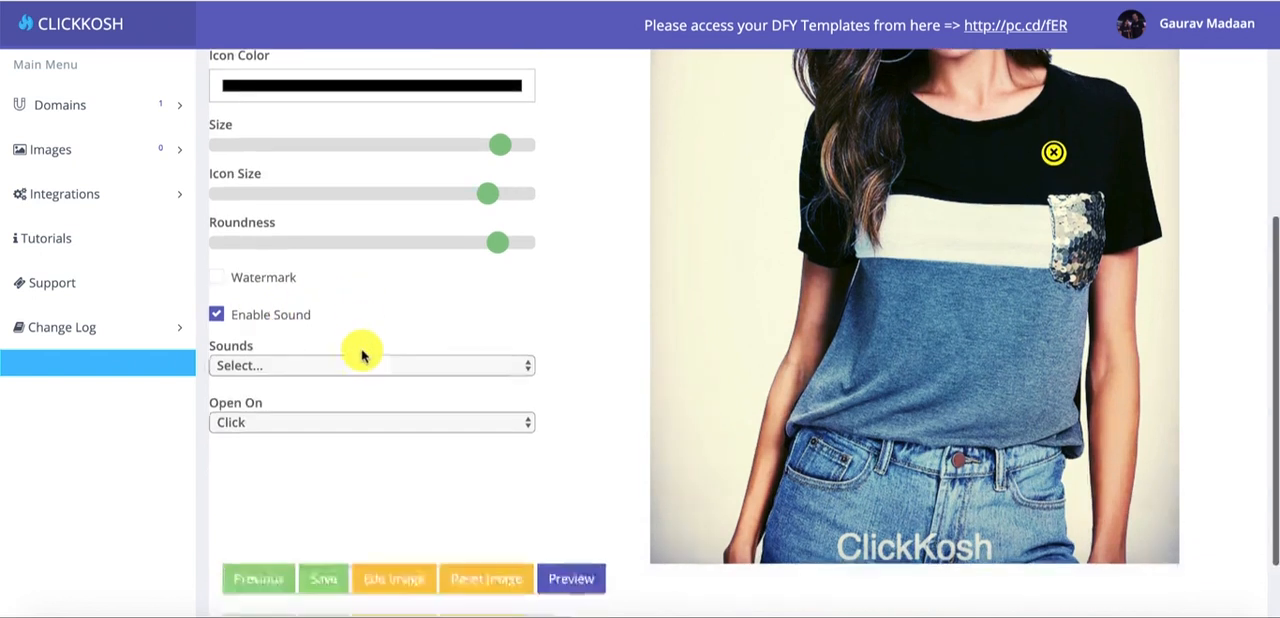
{"action": "left_click", "coordinate": [314, 288]}
{"action": "scroll", "coordinate": [350, 370], "scroll_direction": "down", "scroll_amount": 1}
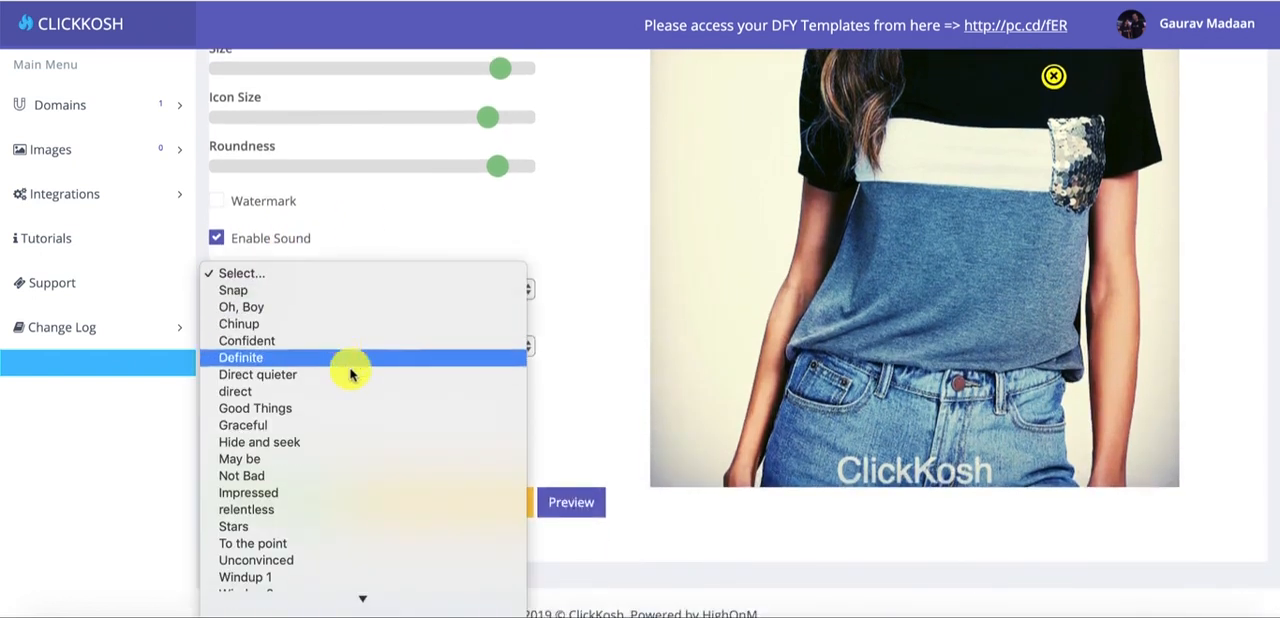
{"action": "left_click", "coordinate": [353, 290]}
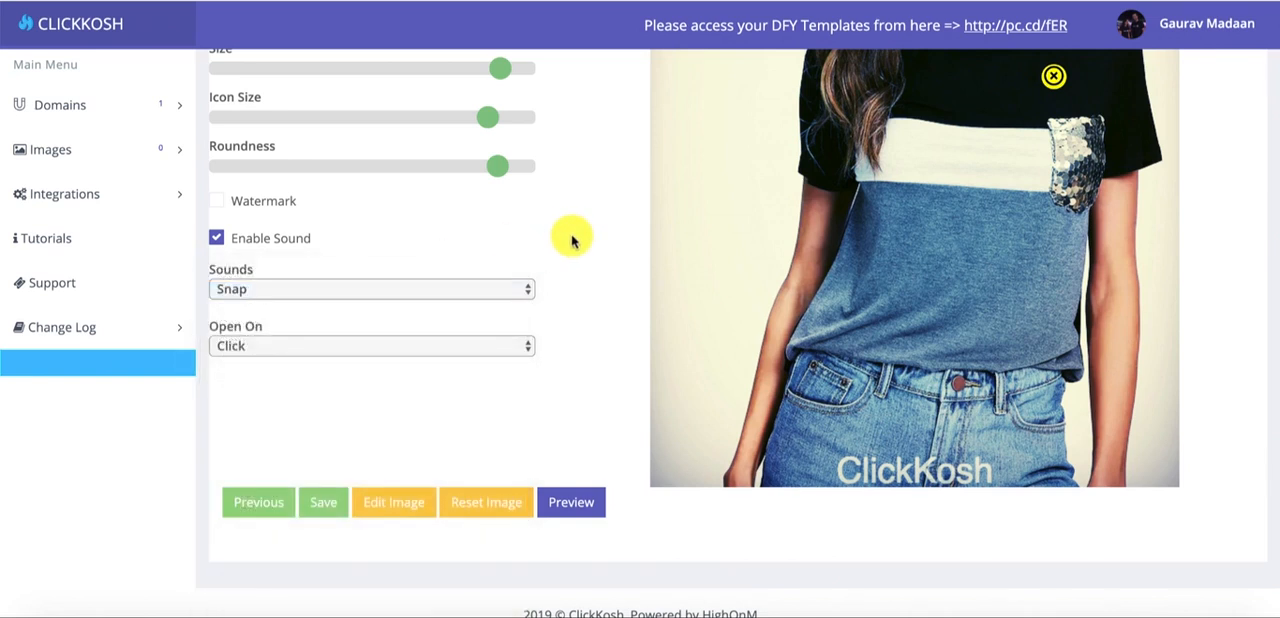
- Try opening the hotspot on Hover, and return the Open On setting to Click
{"action": "left_click", "coordinate": [445, 346]}
{"action": "left_click", "coordinate": [592, 347]}
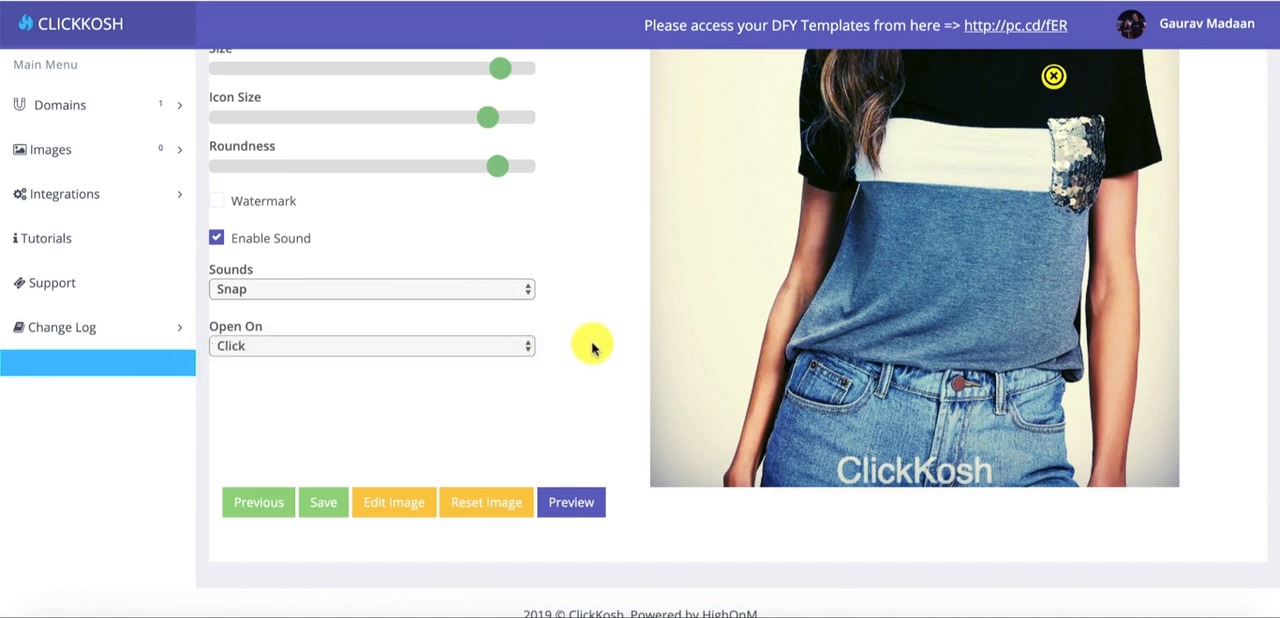
{"action": "left_click", "coordinate": [412, 347]}
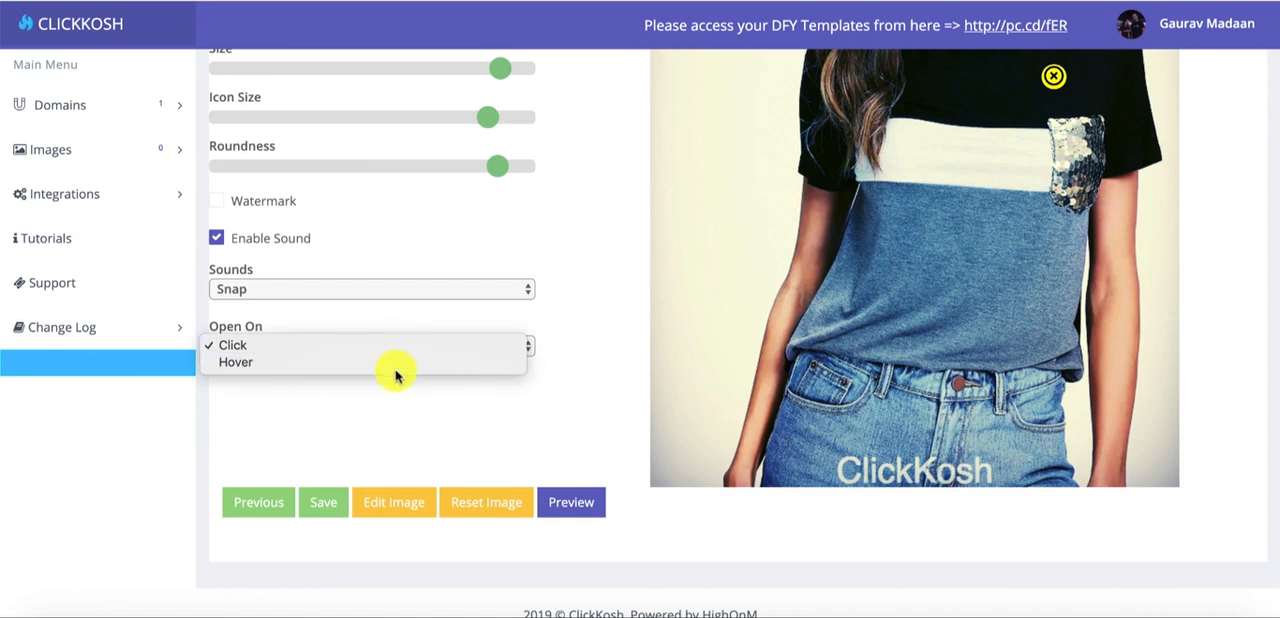
{"action": "left_click", "coordinate": [464, 362]}
{"action": "left_click", "coordinate": [389, 346]}
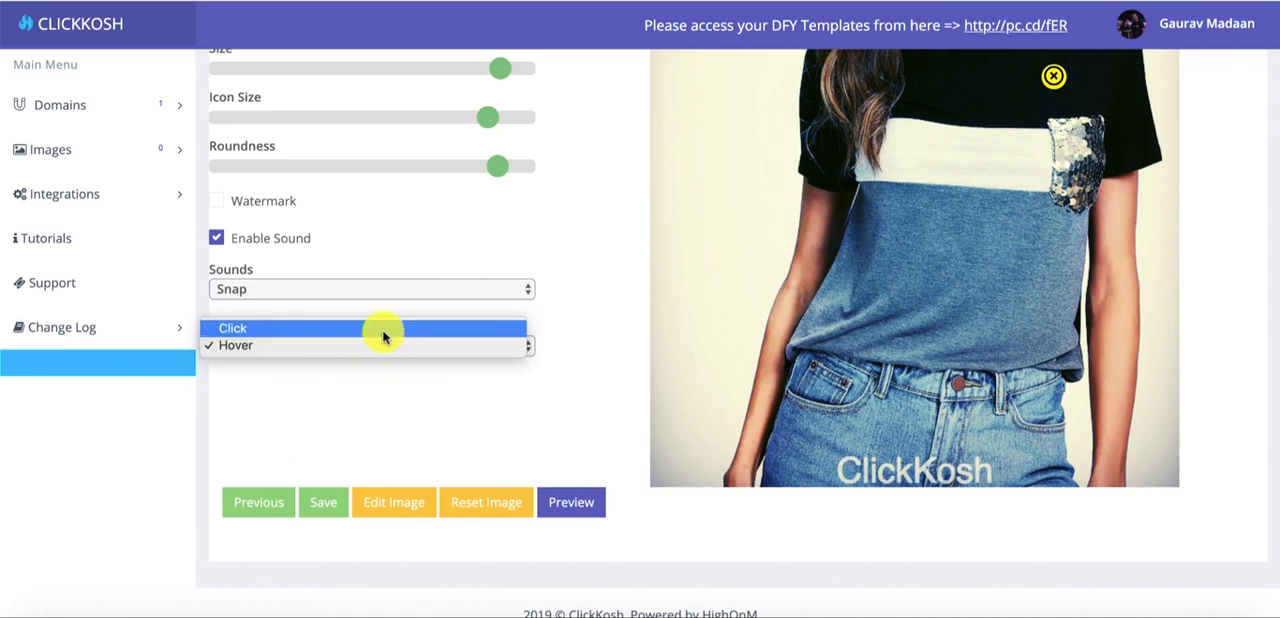
{"action": "left_click", "coordinate": [383, 330]}
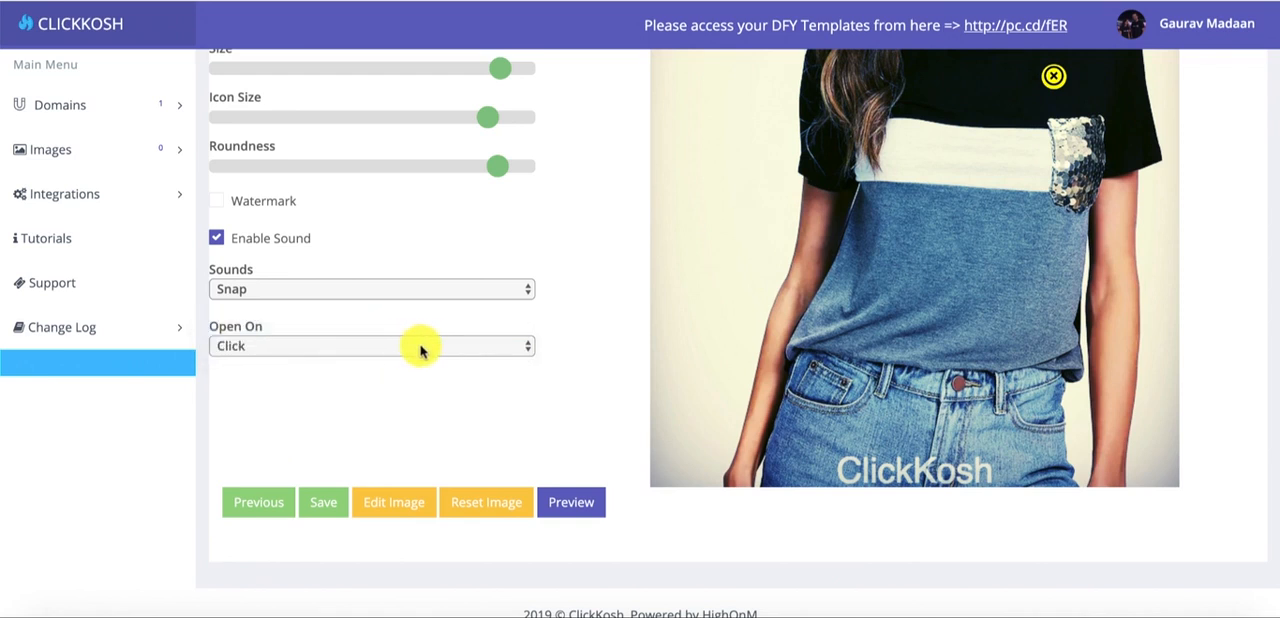
- Preview the edited shoppable image and open the hotspot's product card to test it with the Snap sound
{"action": "left_click", "coordinate": [571, 498]}
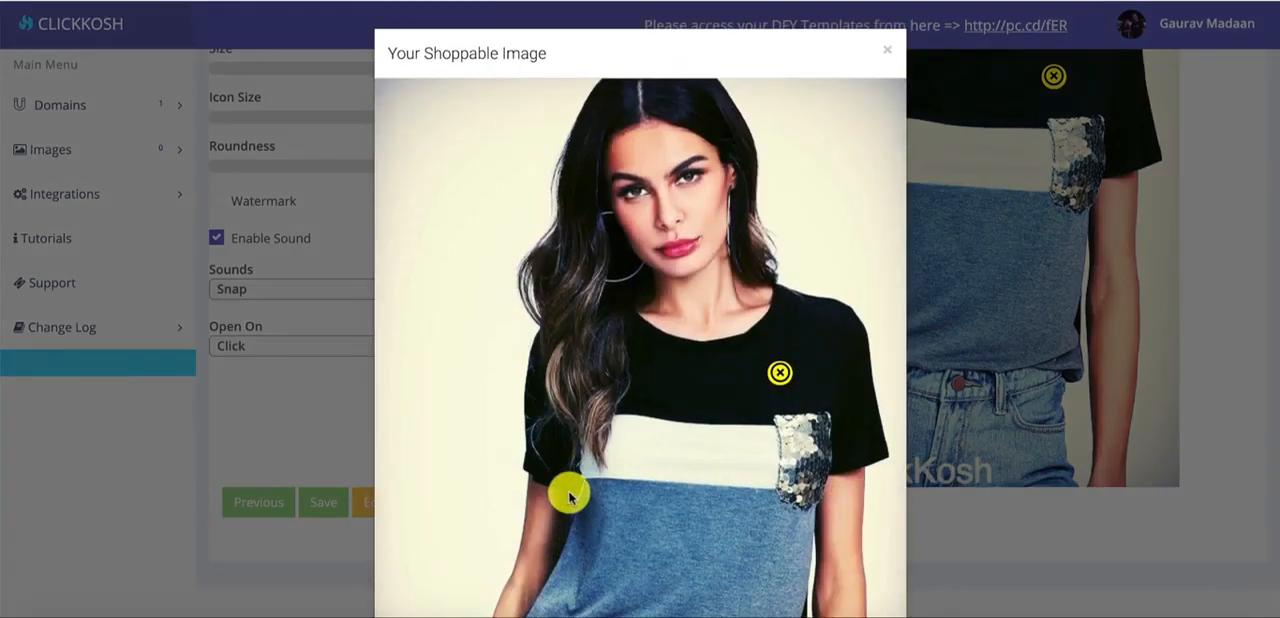
{"action": "scroll", "coordinate": [563, 294], "scroll_direction": "down", "scroll_amount": 3}
{"action": "scroll", "coordinate": [563, 300], "scroll_direction": "up", "scroll_amount": 3}
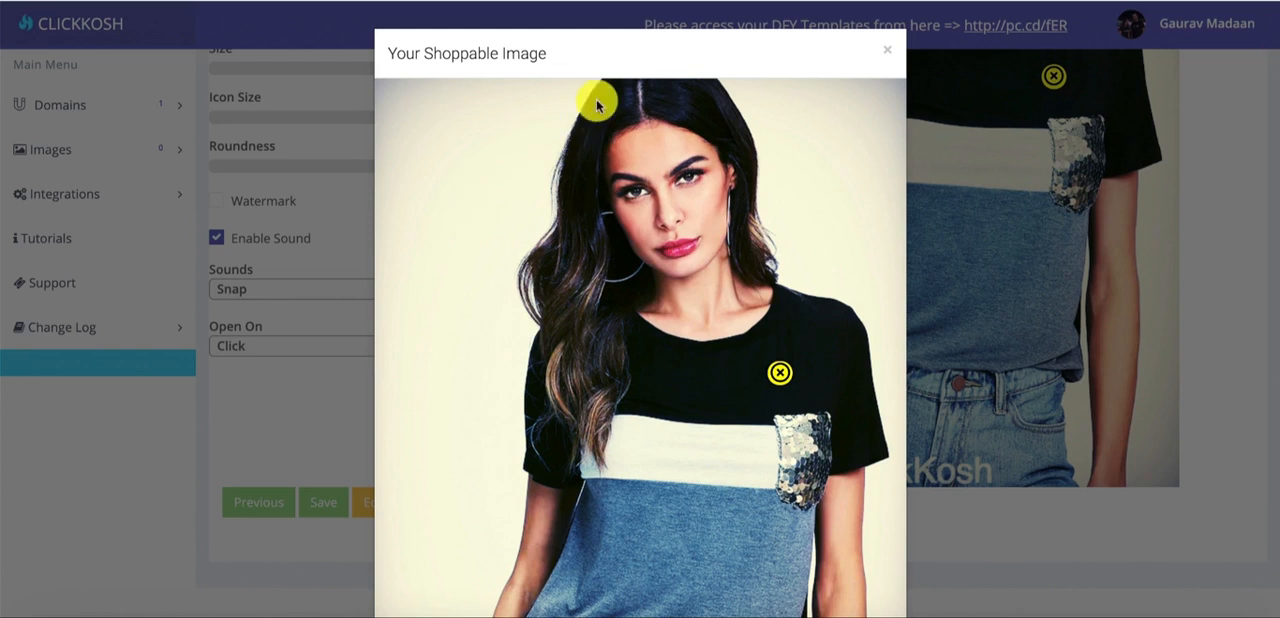
{"action": "left_click", "coordinate": [778, 370]}
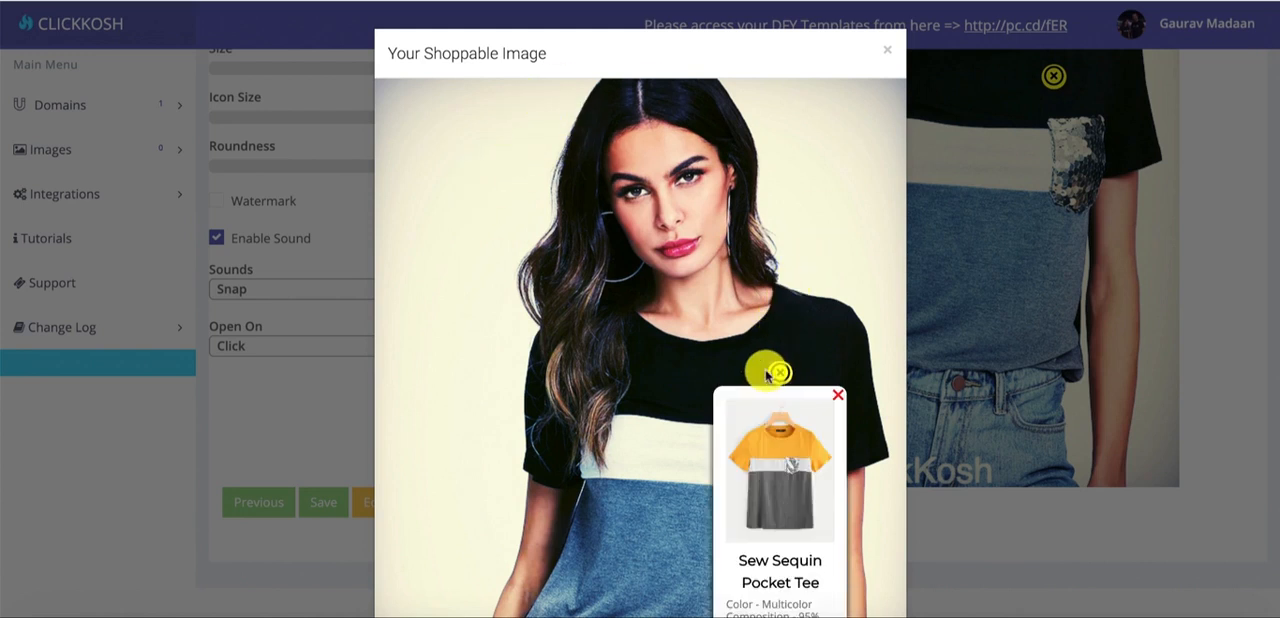
{"action": "scroll", "coordinate": [760, 260], "scroll_direction": "down", "scroll_amount": 3}
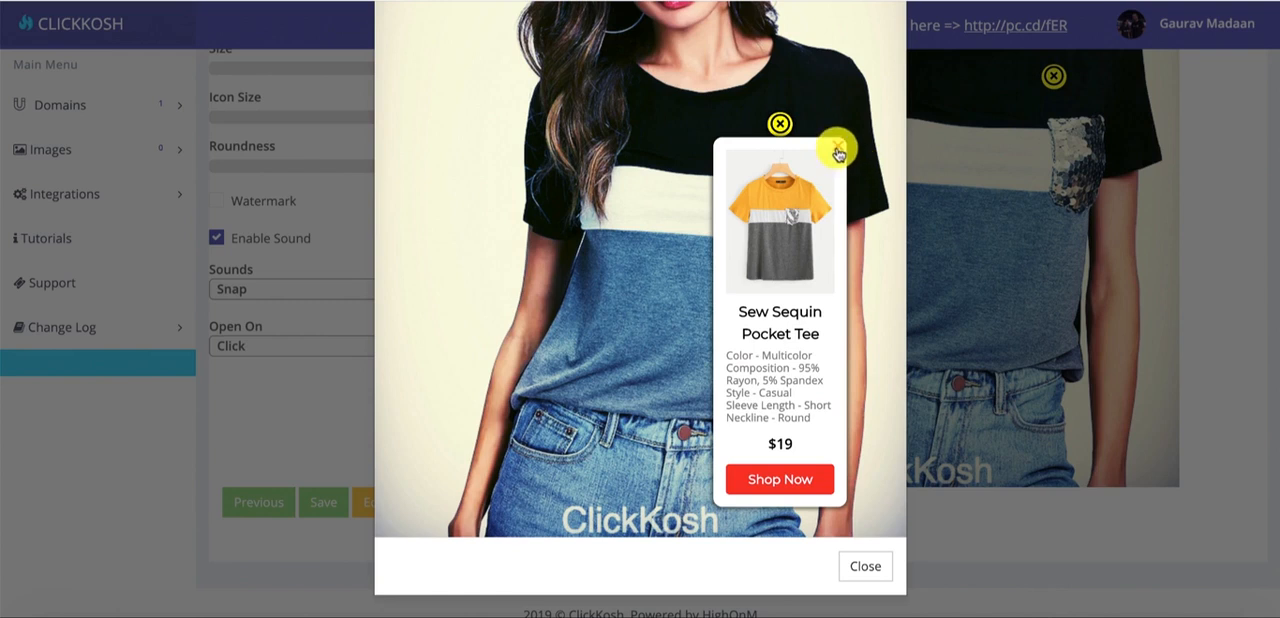
- Test the product card's Shop Now link by viewing the SHEIN product page it opens, and close the shoppable image preview
{"action": "left_click", "coordinate": [780, 482]}
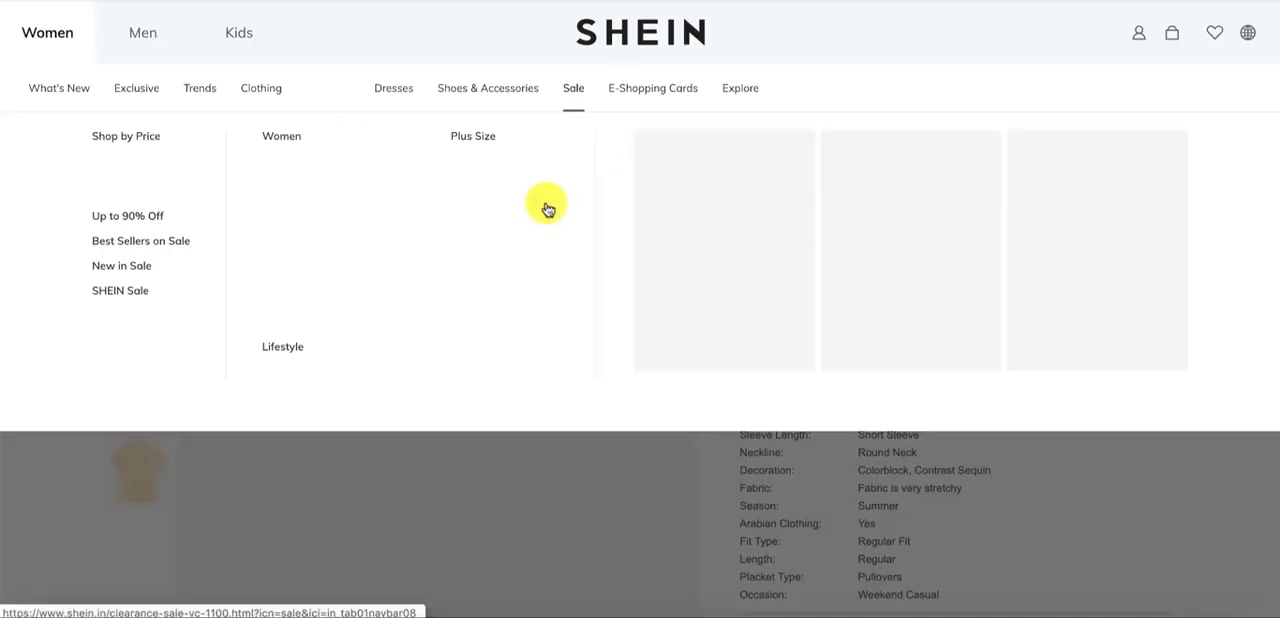
{"action": "scroll", "coordinate": [505, 406], "scroll_direction": "down", "scroll_amount": 3}
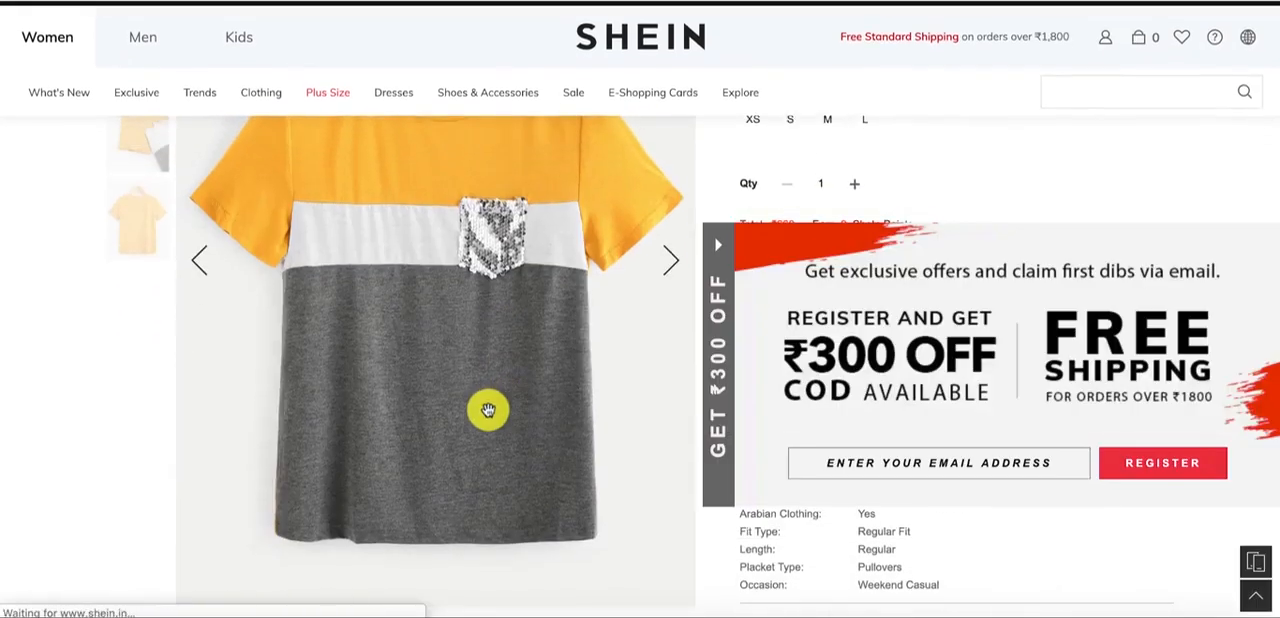
{"action": "left_click", "coordinate": [718, 244]}
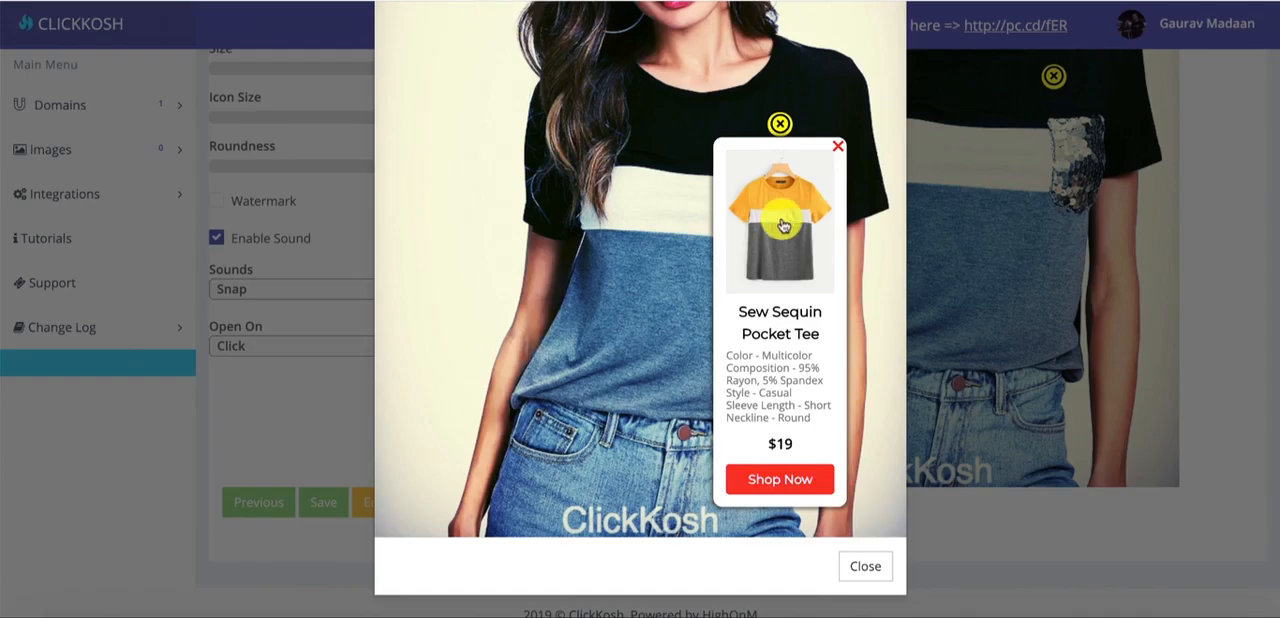
{"action": "scroll", "coordinate": [783, 226], "scroll_direction": "up", "scroll_amount": 5}
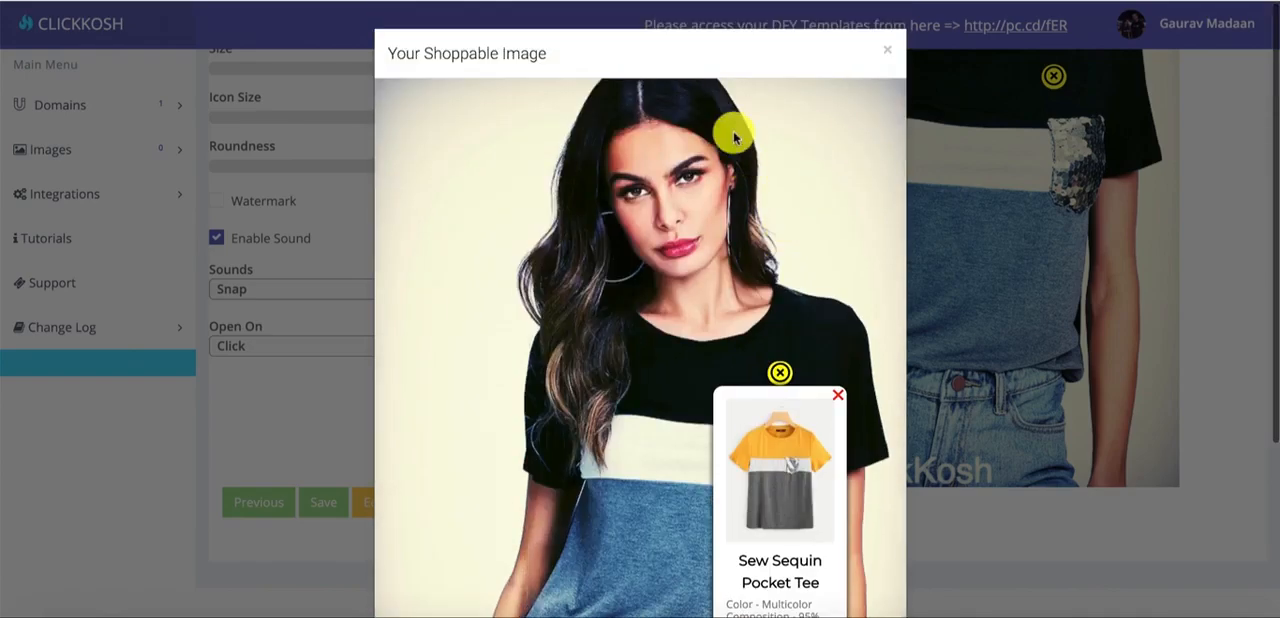
{"action": "left_click", "coordinate": [887, 55]}
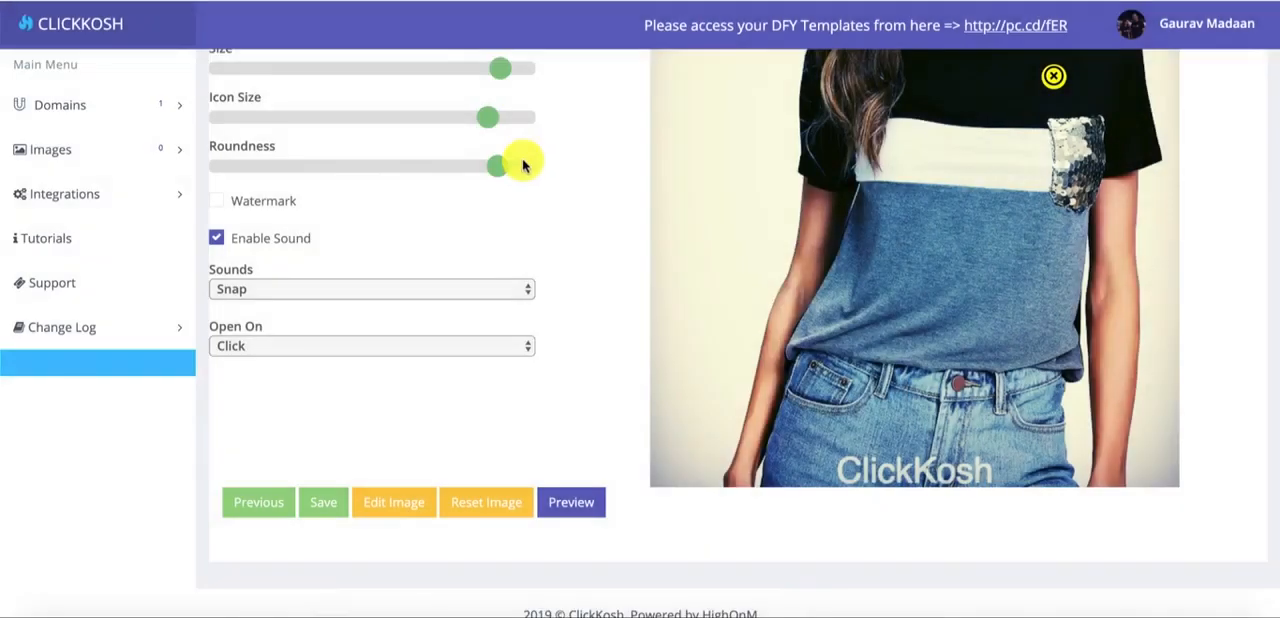
- Place three additional hotspots on the blue lower section of the model's T-shirt
{"action": "scroll", "coordinate": [490, 170], "scroll_direction": "up", "scroll_amount": 3}
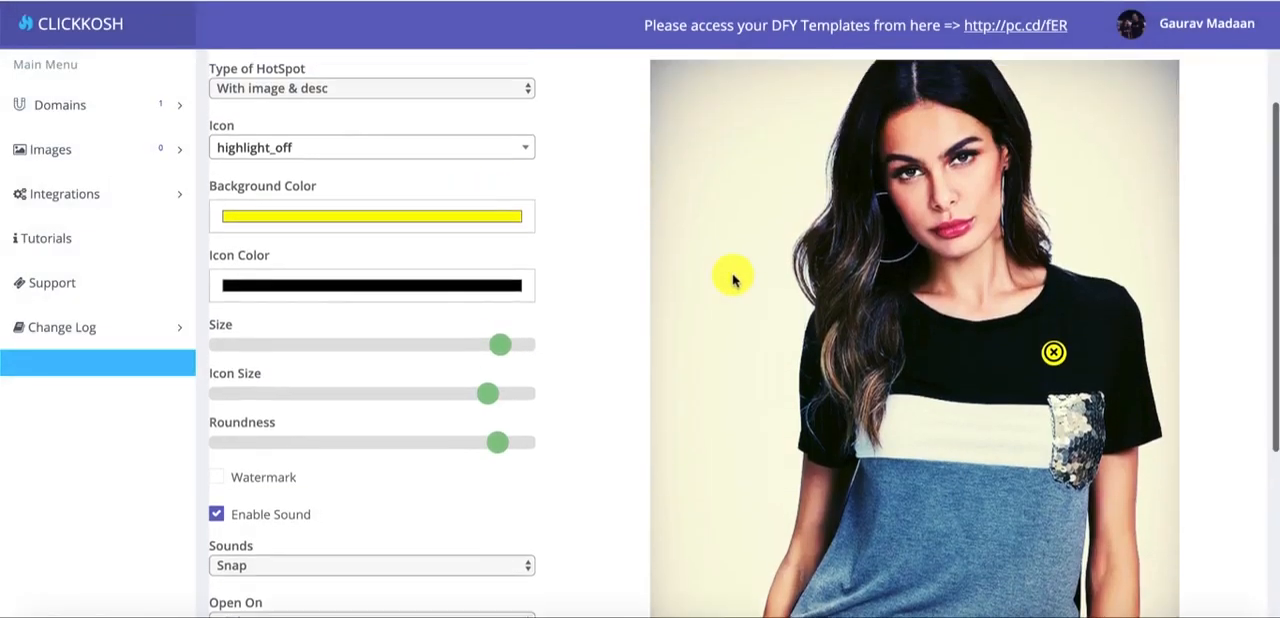
{"action": "scroll", "coordinate": [737, 277], "scroll_direction": "up", "scroll_amount": 2}
{"action": "scroll", "coordinate": [826, 351], "scroll_direction": "down", "scroll_amount": 3}
{"action": "left_click", "coordinate": [901, 401]}
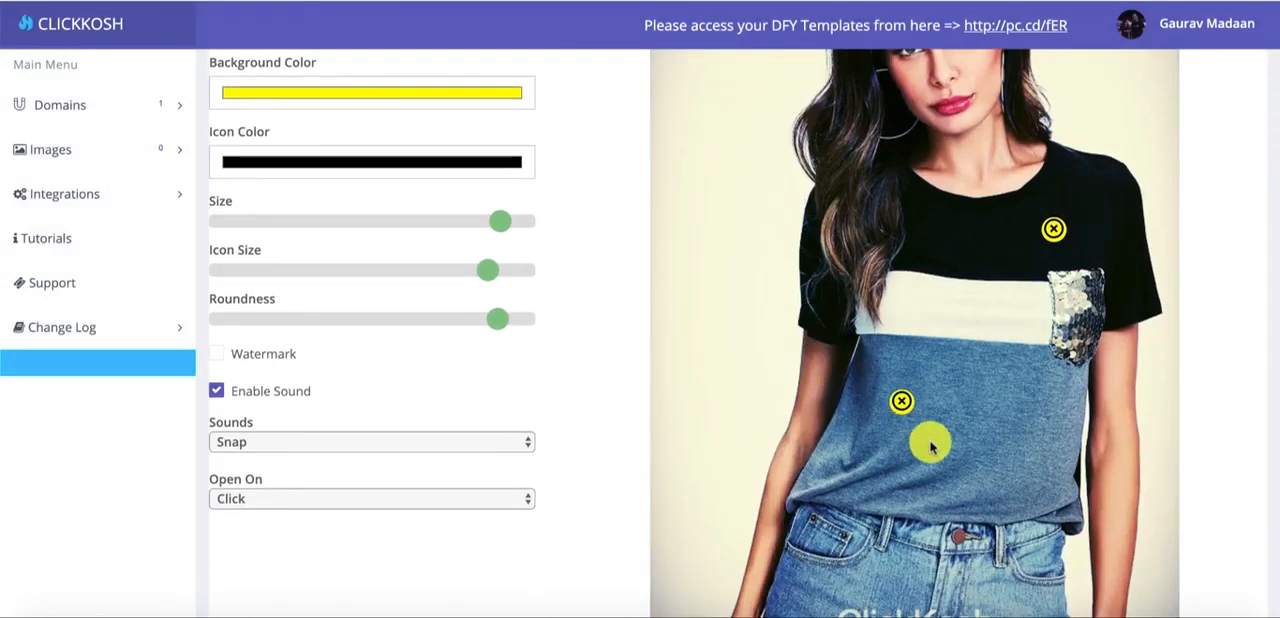
{"action": "left_click", "coordinate": [1008, 415]}
{"action": "left_click", "coordinate": [868, 482]}
- Delete the three extra hotspots from the blue section of the T-shirt, keeping only the one on the black upper part
{"action": "scroll", "coordinate": [930, 378], "scroll_direction": "down", "scroll_amount": 3}
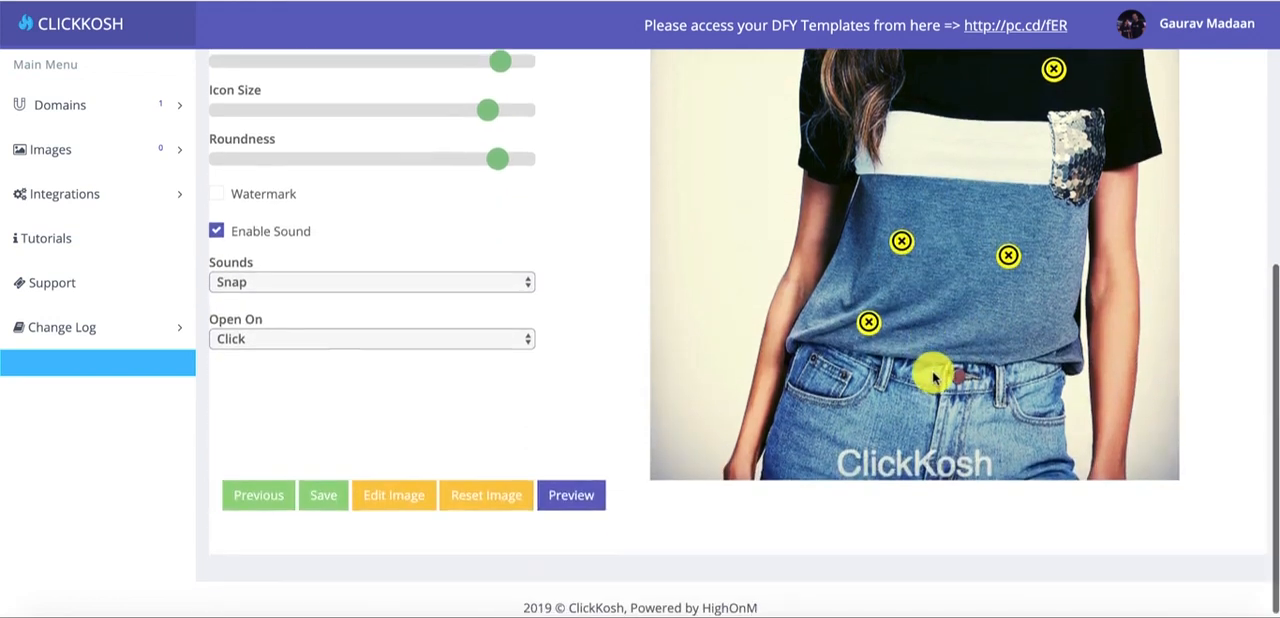
{"action": "left_click", "coordinate": [866, 322]}
{"action": "scroll", "coordinate": [900, 385], "scroll_direction": "down", "scroll_amount": 3}
{"action": "scroll", "coordinate": [877, 400], "scroll_direction": "down", "scroll_amount": 1}
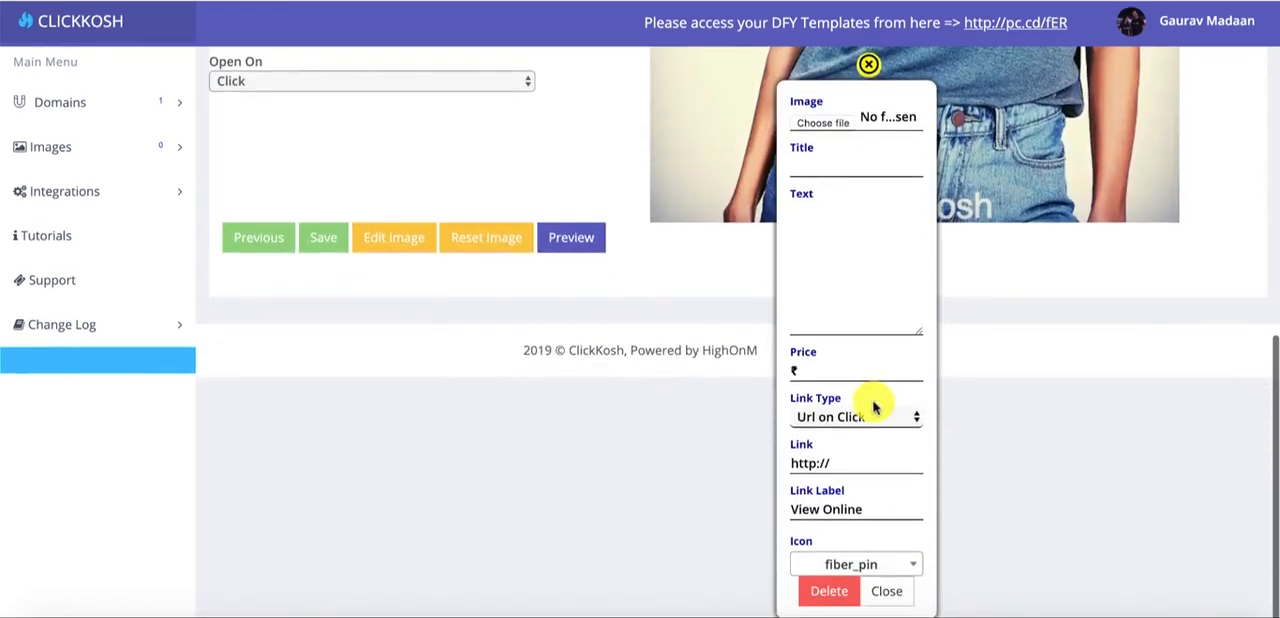
{"action": "left_click", "coordinate": [826, 598]}
{"action": "left_click", "coordinate": [1004, 243]}
{"action": "scroll", "coordinate": [1005, 247], "scroll_direction": "down", "scroll_amount": 3}
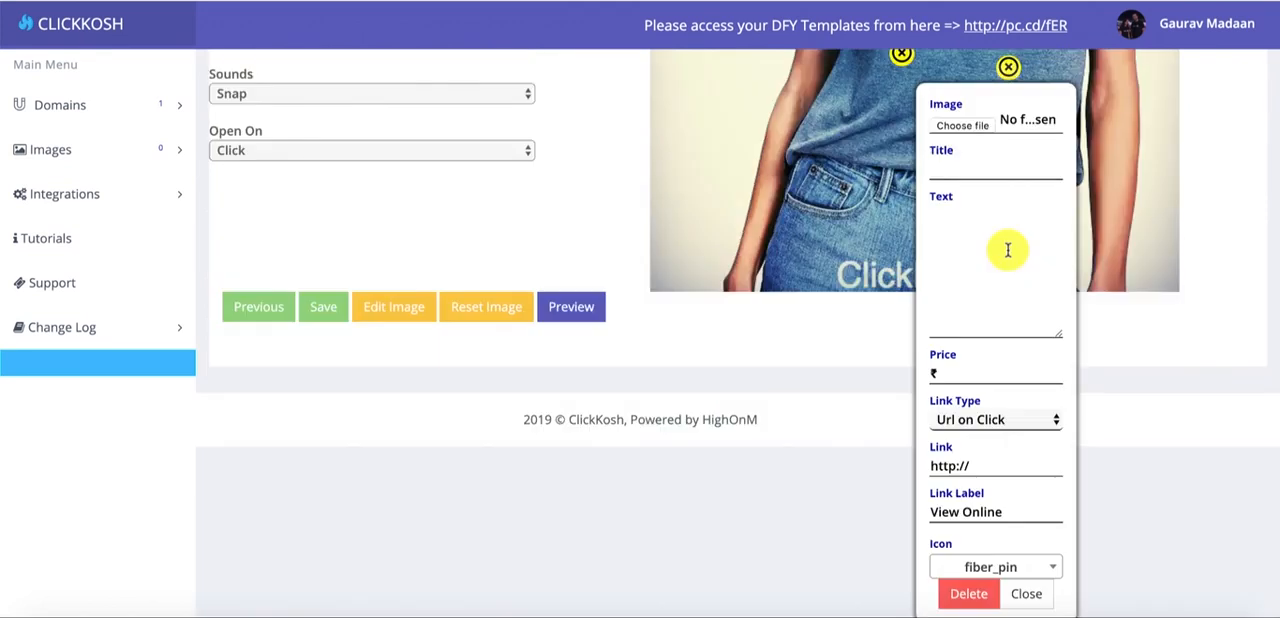
{"action": "left_click", "coordinate": [968, 592]}
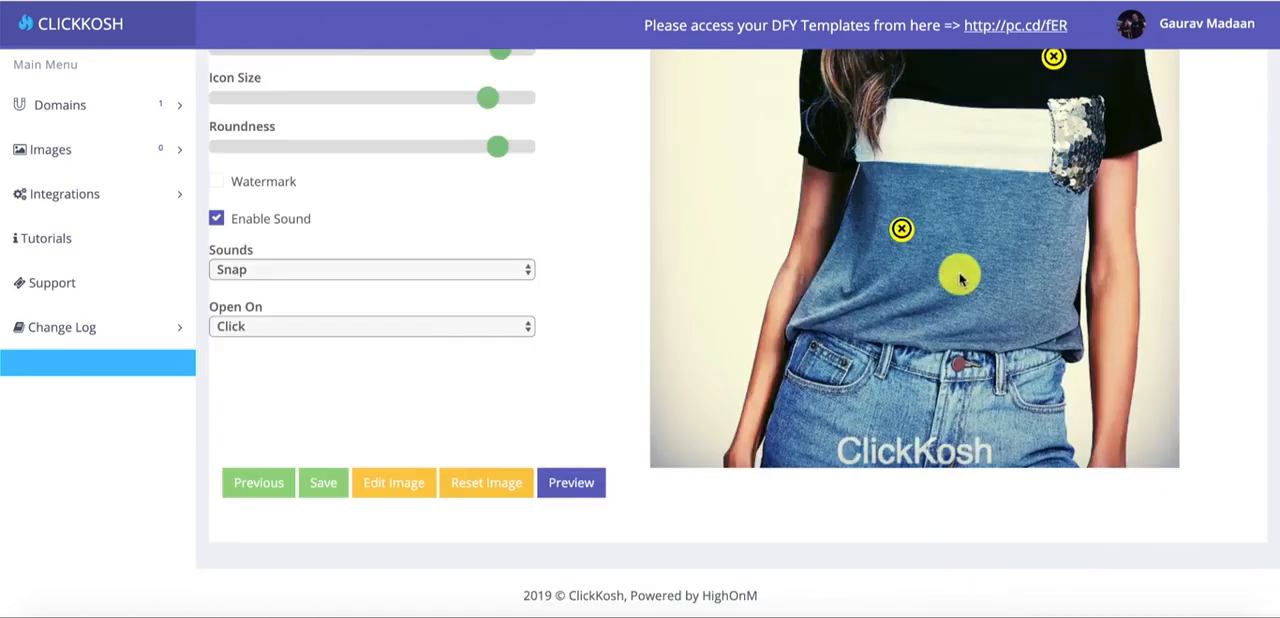
{"action": "left_click", "coordinate": [901, 229]}
{"action": "scroll", "coordinate": [935, 423], "scroll_direction": "down", "scroll_amount": 2}
{"action": "left_click", "coordinate": [857, 583]}
{"action": "scroll", "coordinate": [863, 149], "scroll_direction": "up", "scroll_amount": 5}
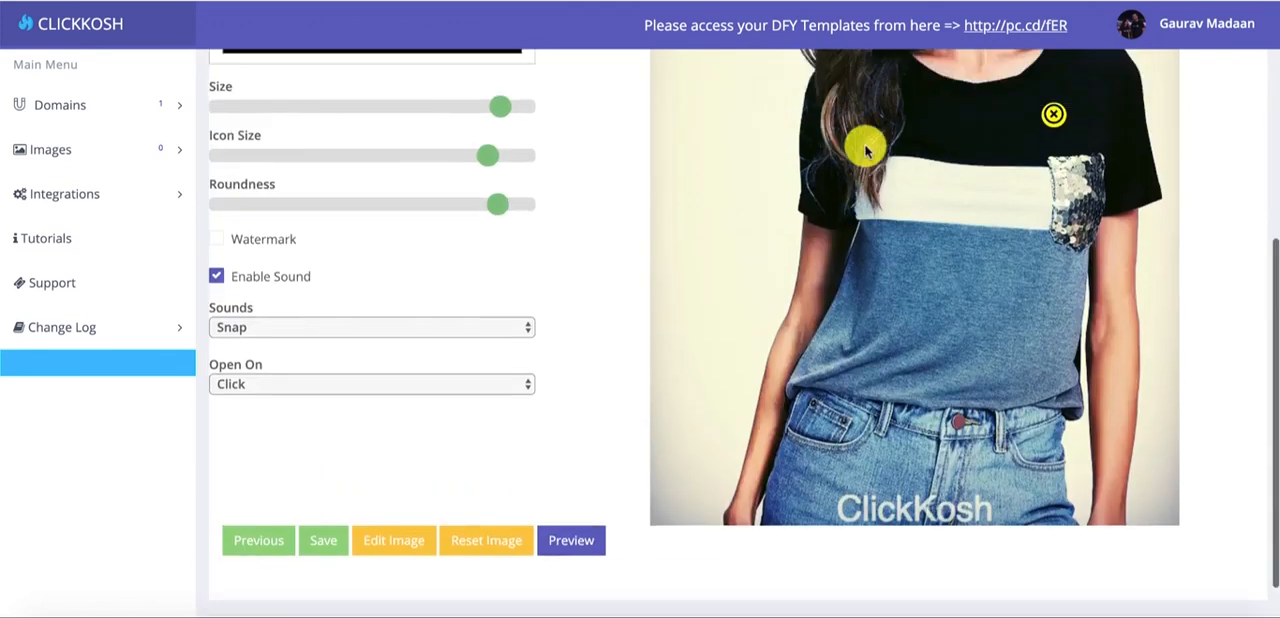
{"action": "scroll", "coordinate": [791, 140], "scroll_direction": "up", "scroll_amount": 2}
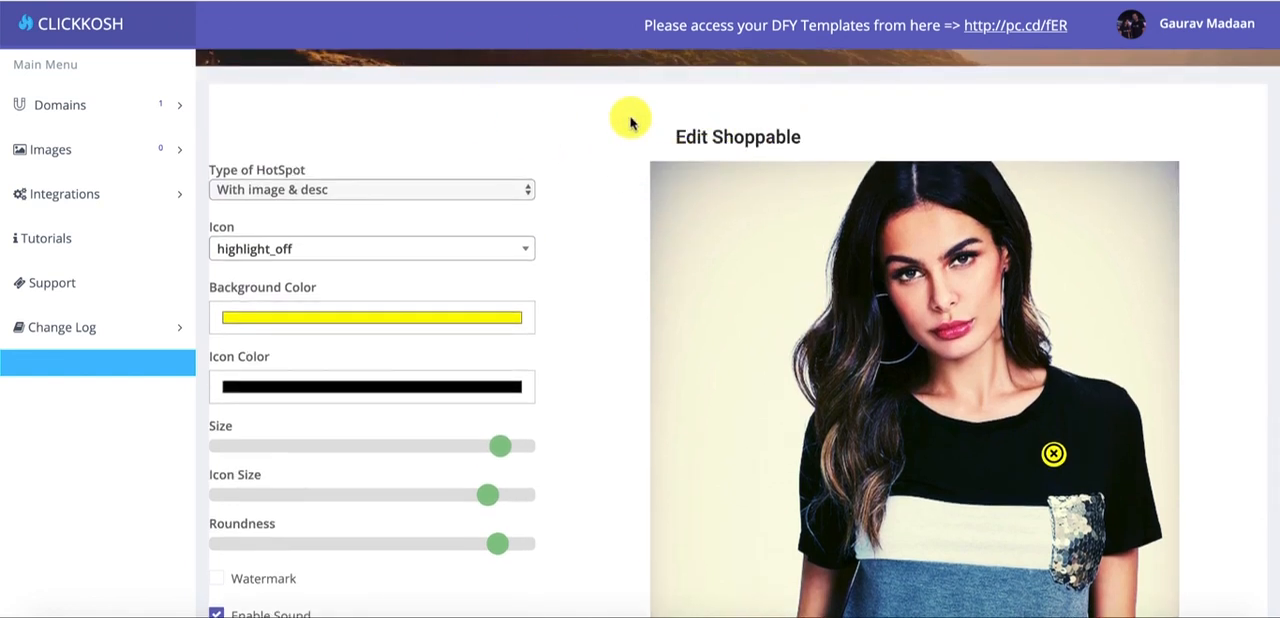
{"action": "scroll", "coordinate": [790, 265], "scroll_direction": "down", "scroll_amount": 2}
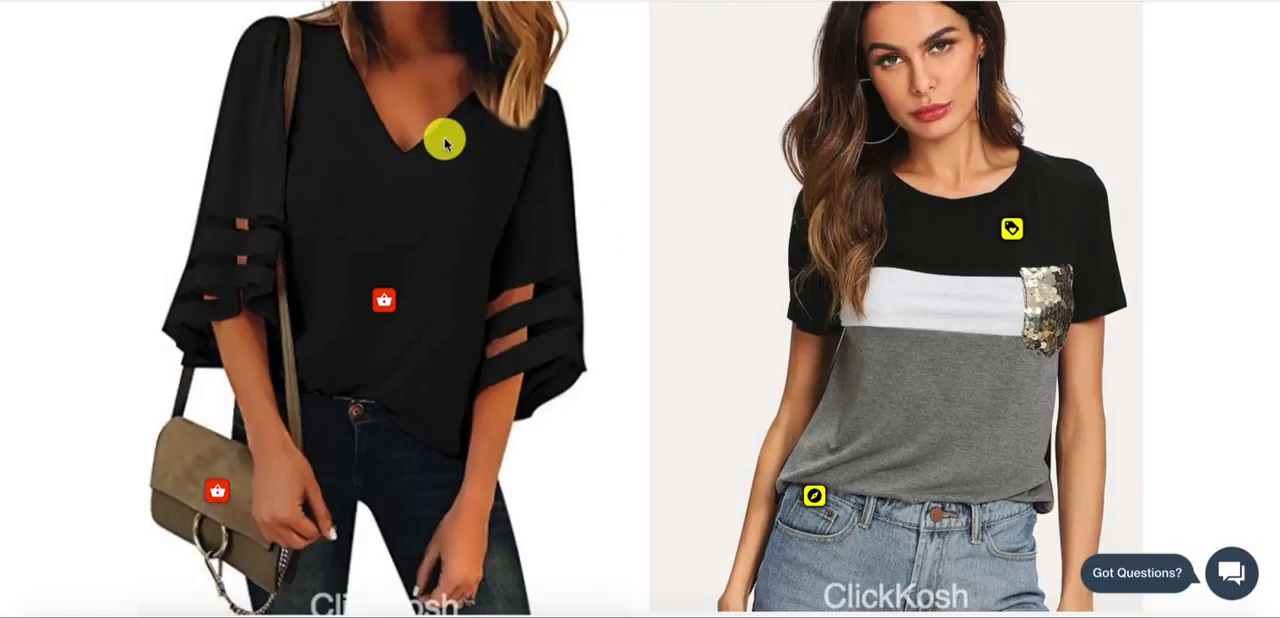
- Switch to the ClickKosh demo page and examine the Standard Click HotSpot and Image Hover HotSpot examples
{"action": "scroll", "coordinate": [445, 143], "scroll_direction": "up", "scroll_amount": 2}
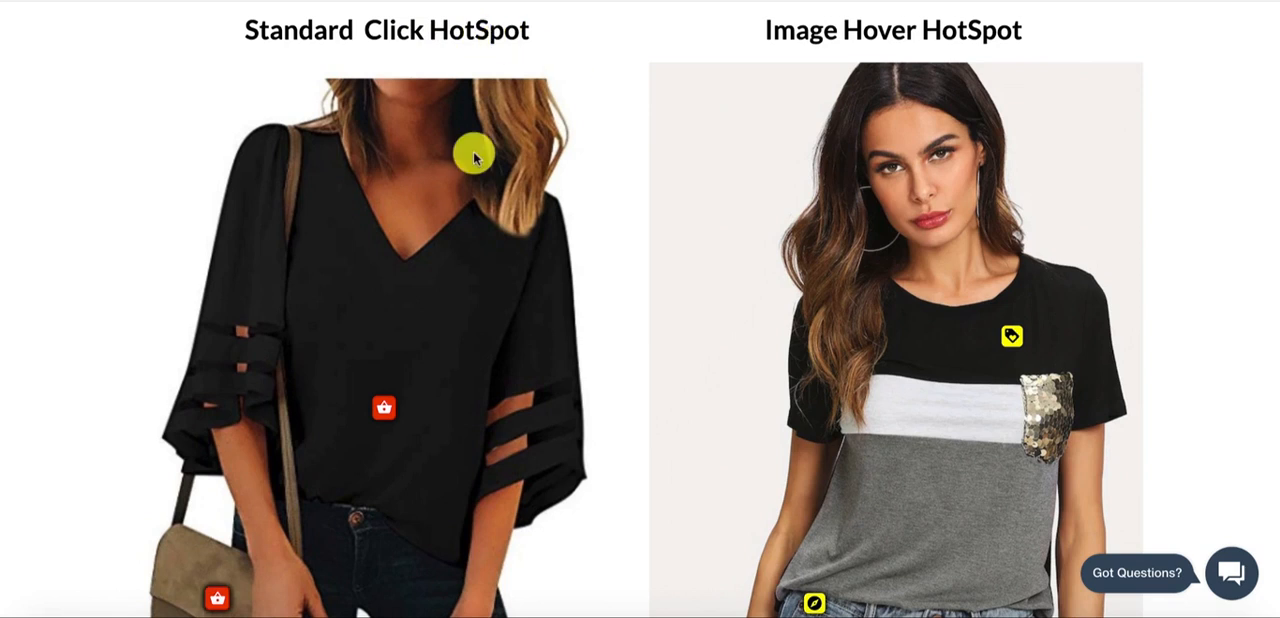
{"action": "scroll", "coordinate": [474, 157], "scroll_direction": "down", "scroll_amount": 2}
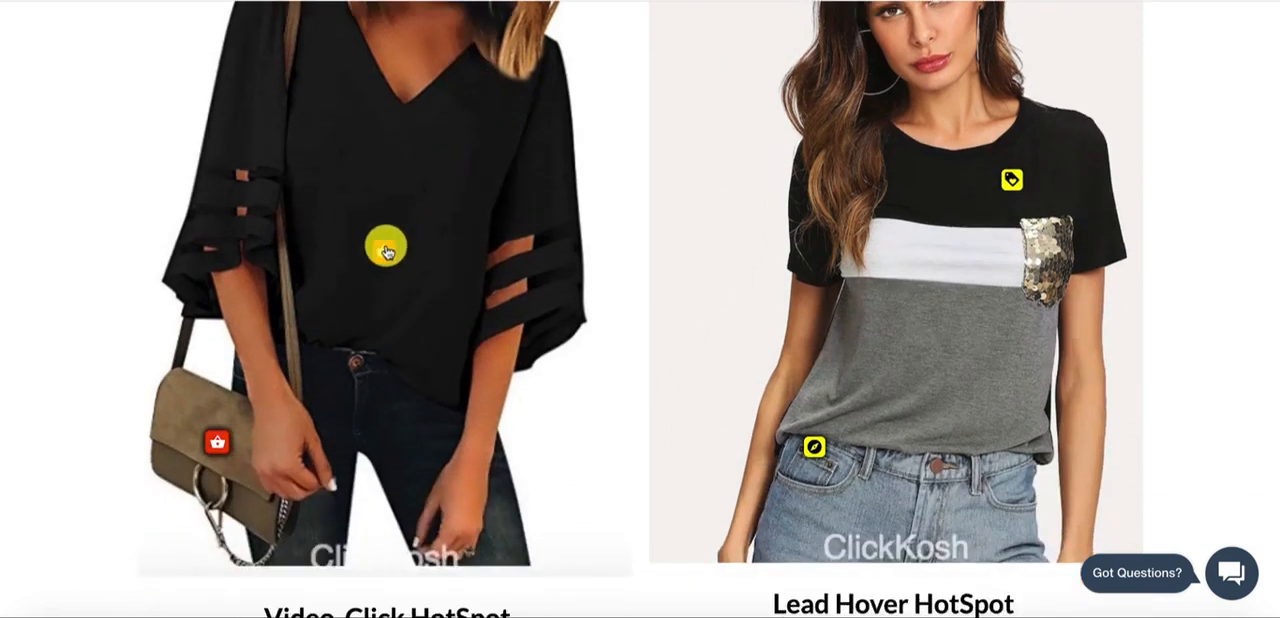